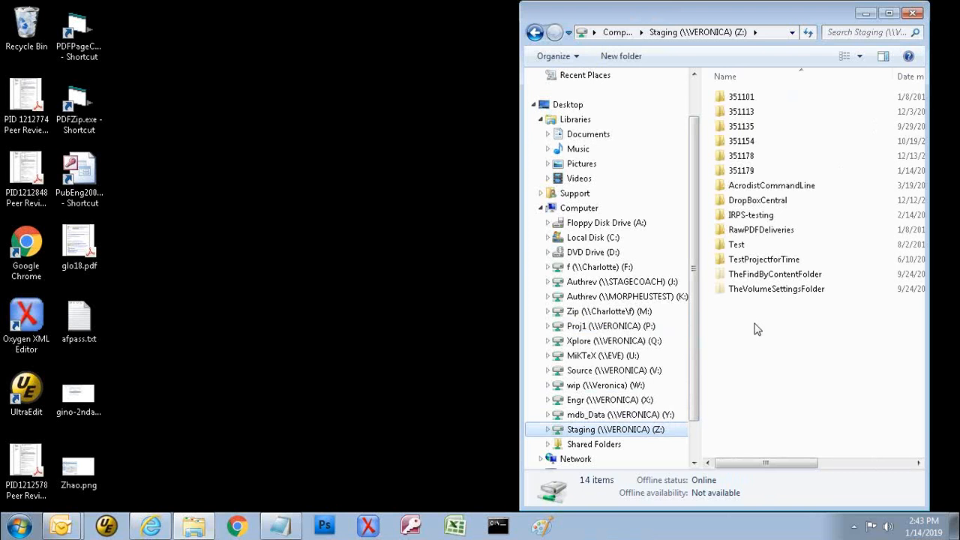
Open START.pdf from the 351179 folder on the Staging drive, look at its cover page and close it
double_click(760, 174)
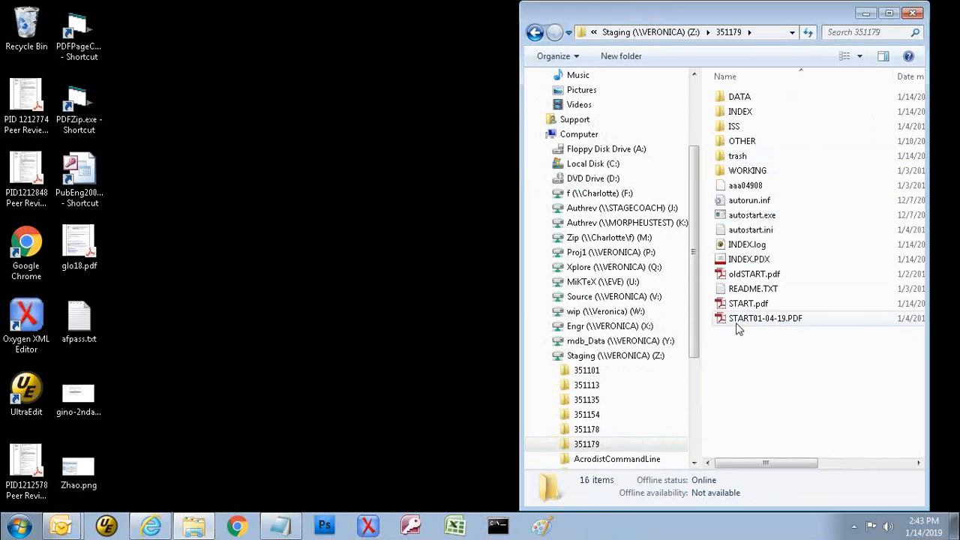
mouse_move(739, 328)
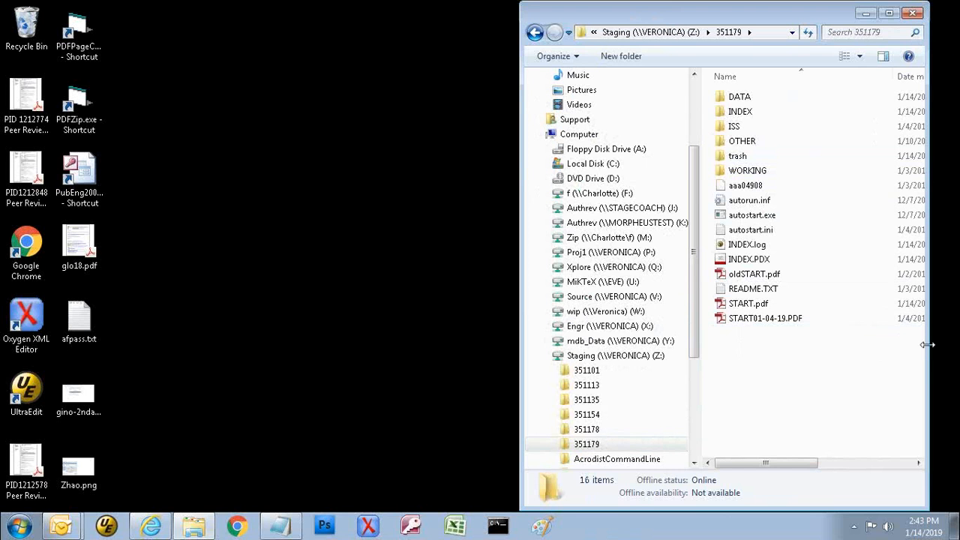
drag(937, 338, 951, 337)
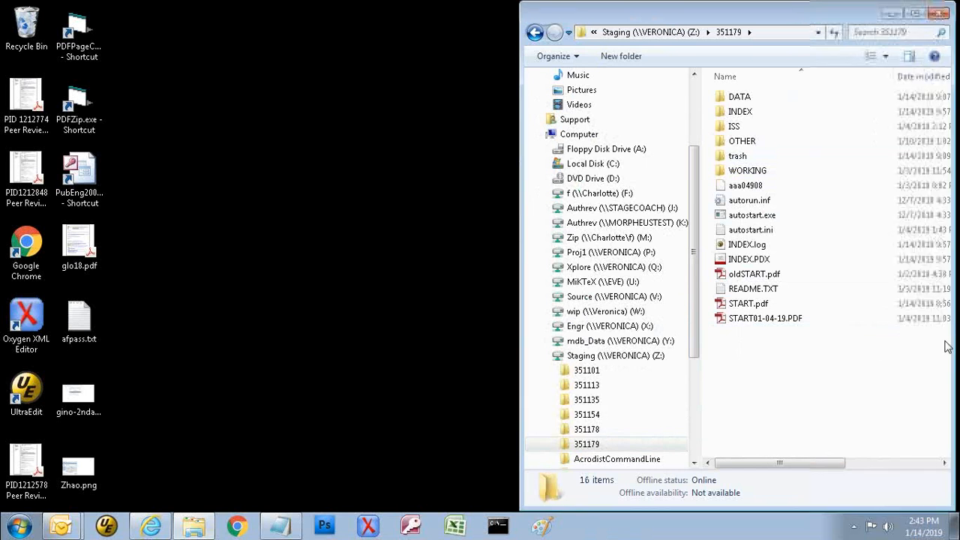
click(756, 306)
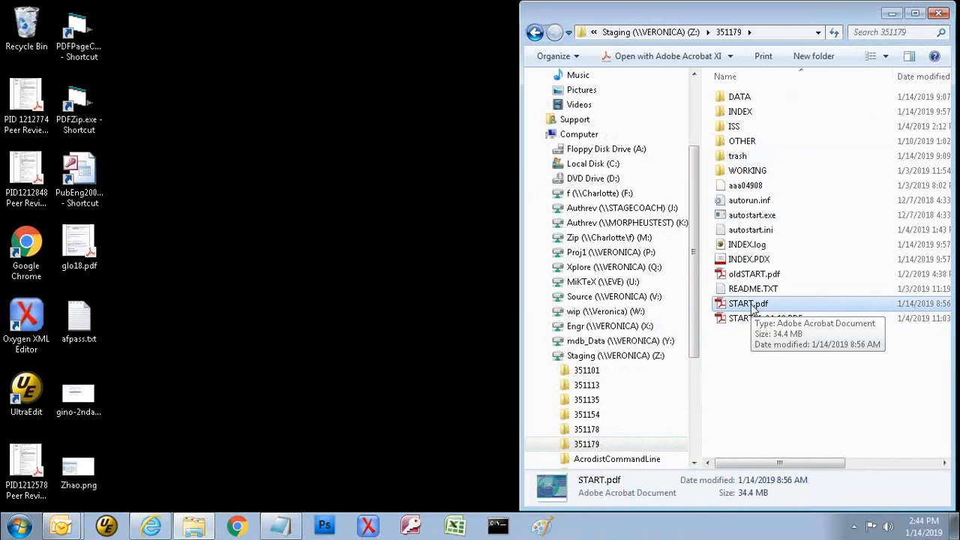
double_click(750, 304)
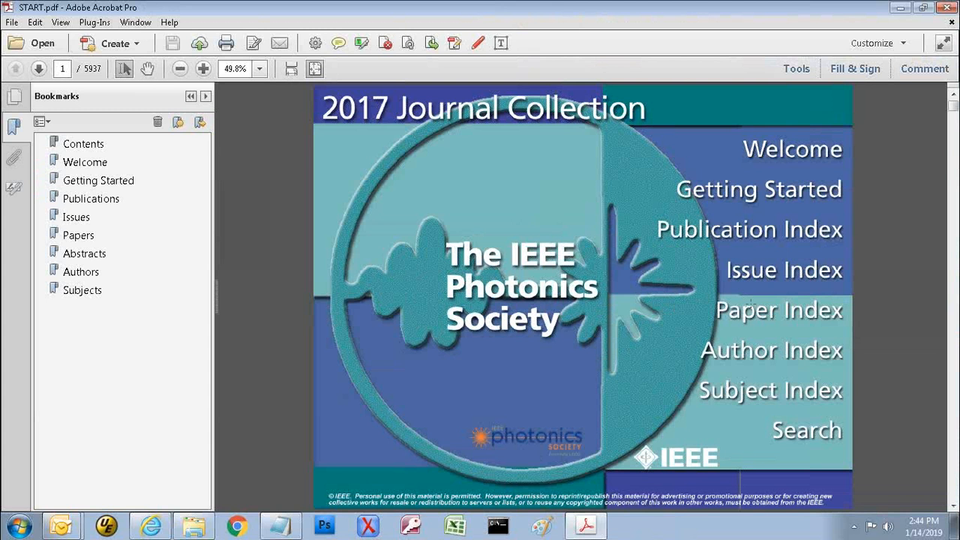
click(947, 14)
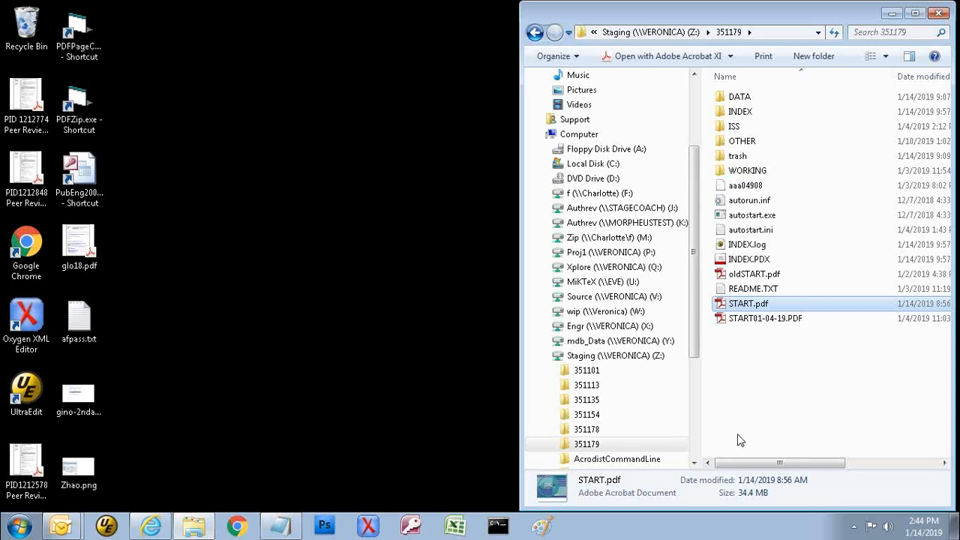
View the contents of the Publish folder inside Photonics17j on the Proj1 drive
click(600, 237)
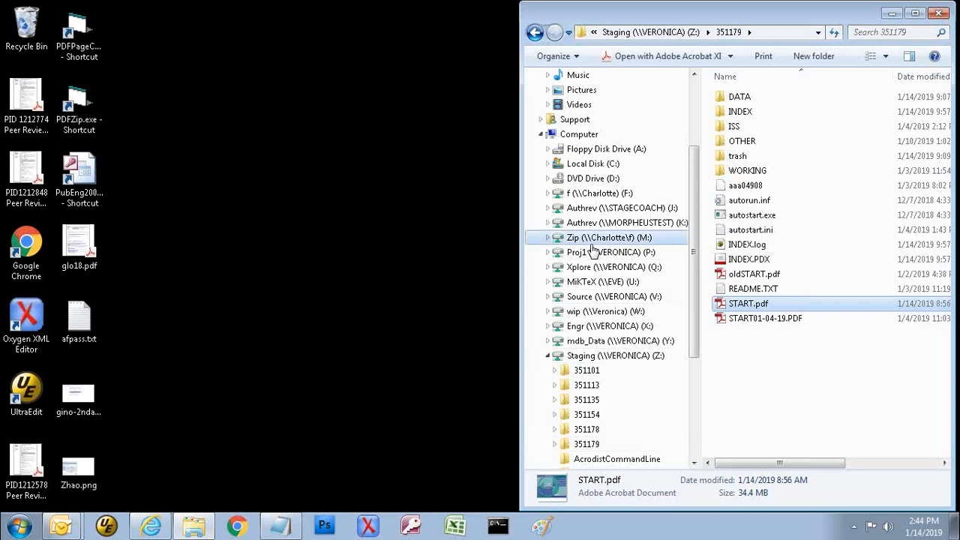
click(594, 253)
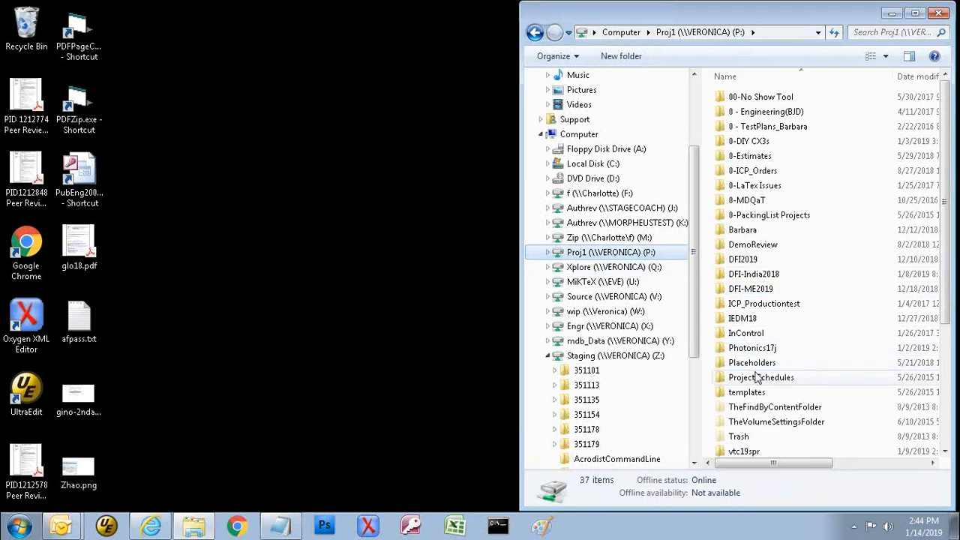
double_click(721, 353)
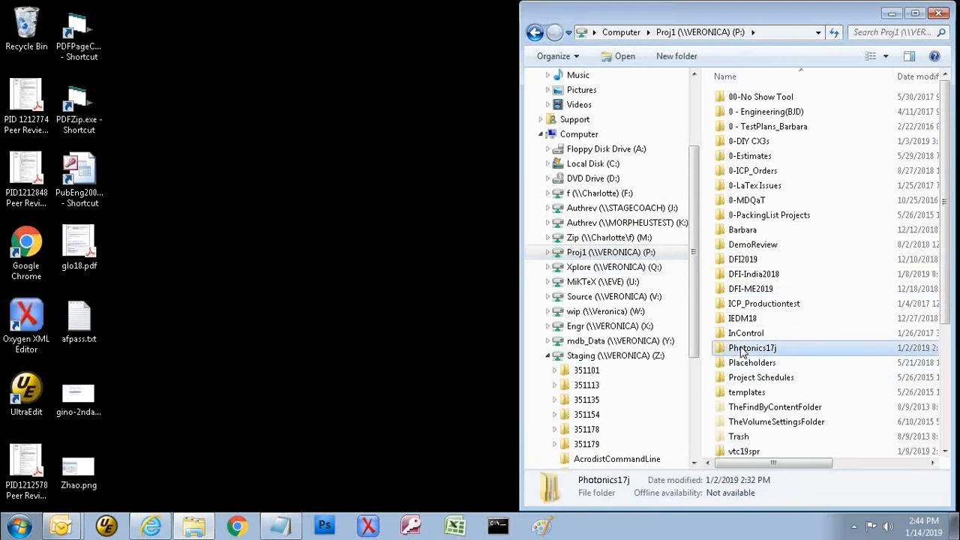
click(735, 192)
double_click(735, 192)
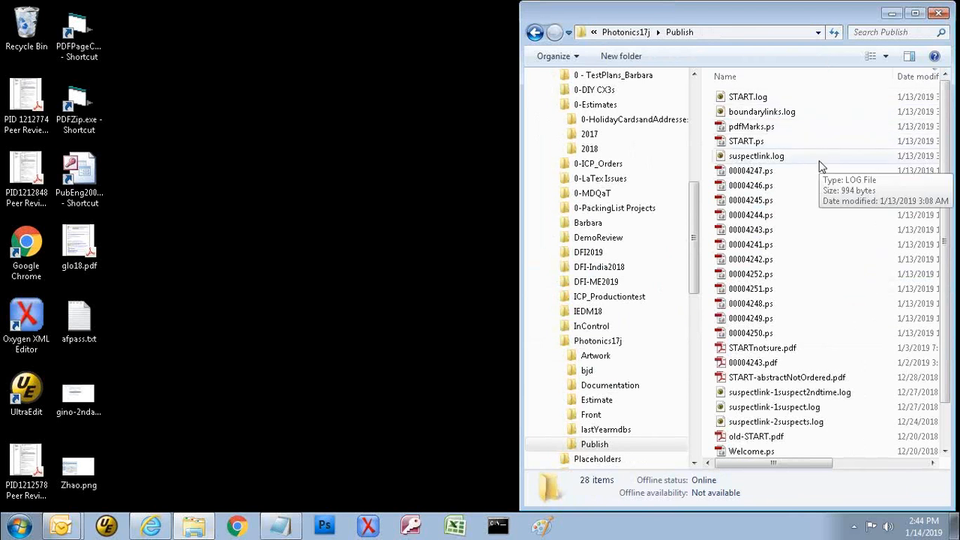
Return to the 351179 folder on the Staging drive and open START.pdf in Acrobat
click(595, 32)
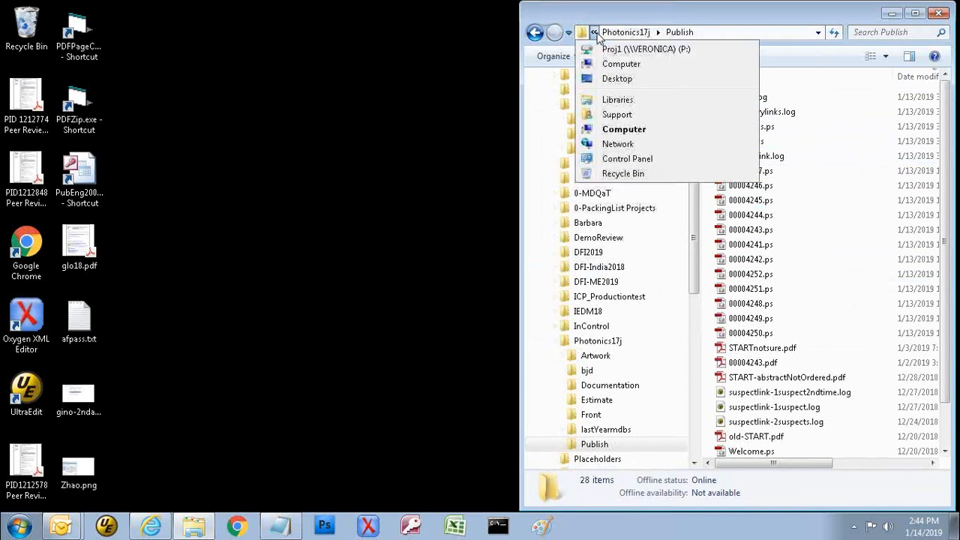
click(536, 32)
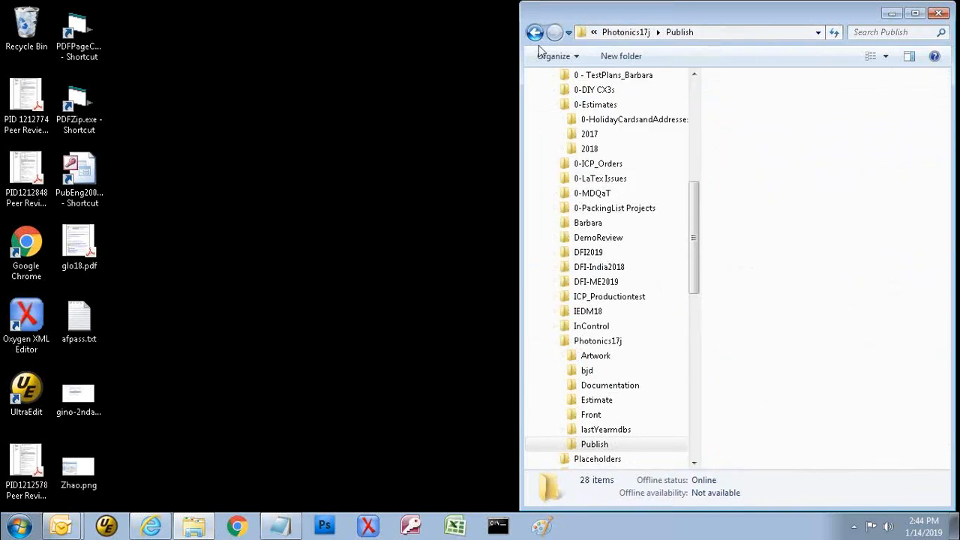
click(556, 341)
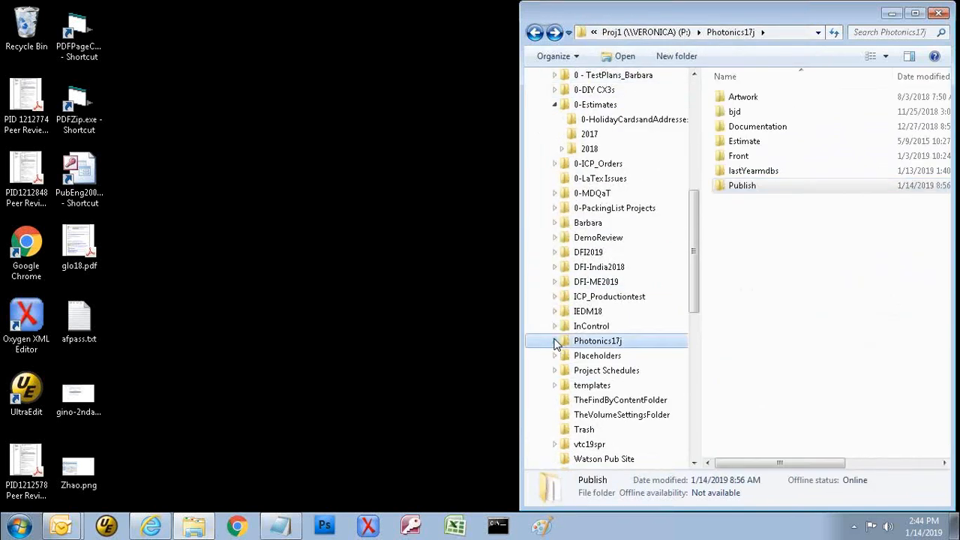
drag(695, 263, 701, 385)
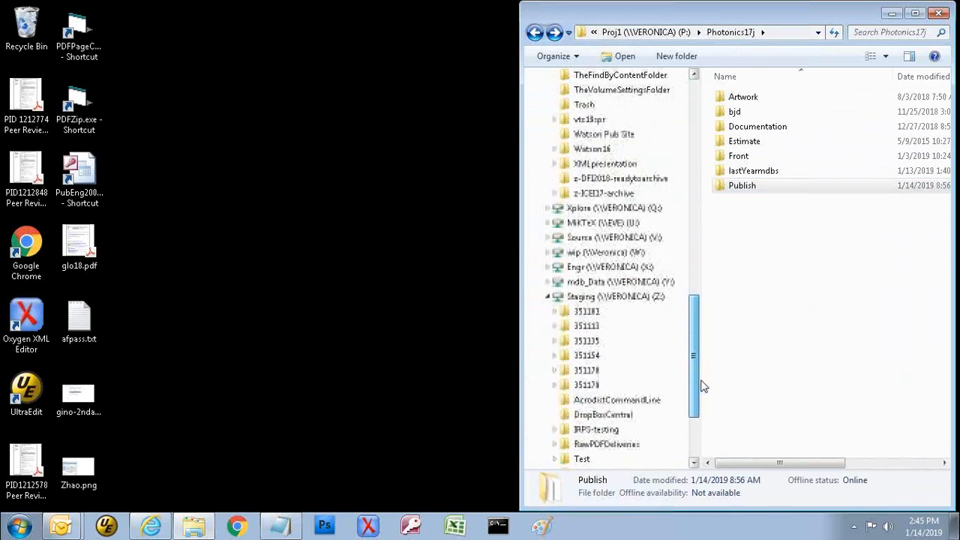
click(606, 386)
double_click(749, 305)
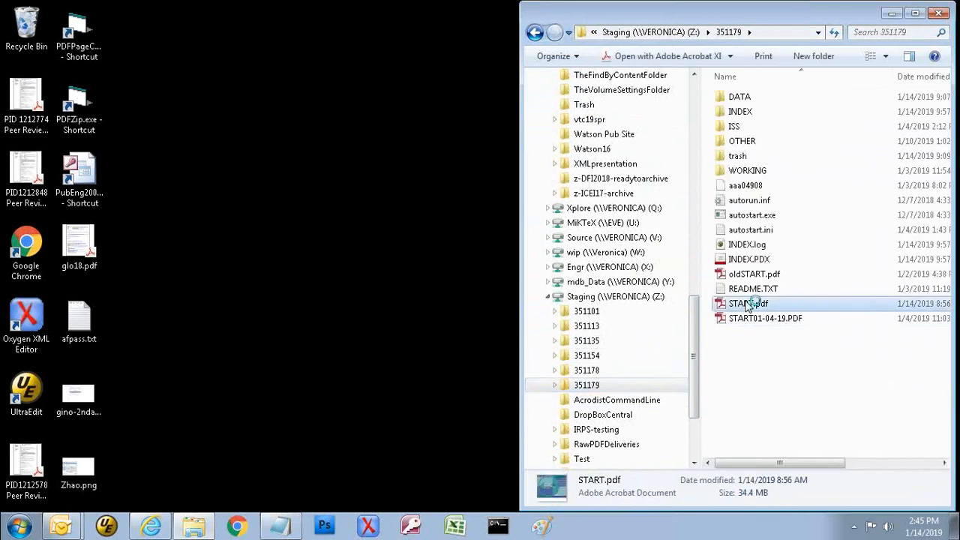
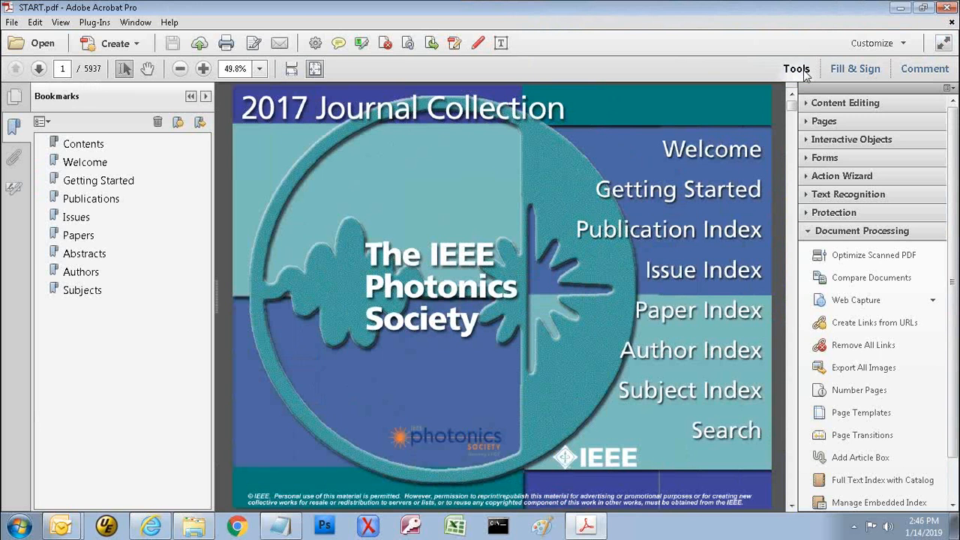
Draw a link area around the Welcome entry on the cover page with the Add or Edit Link tool
click(829, 105)
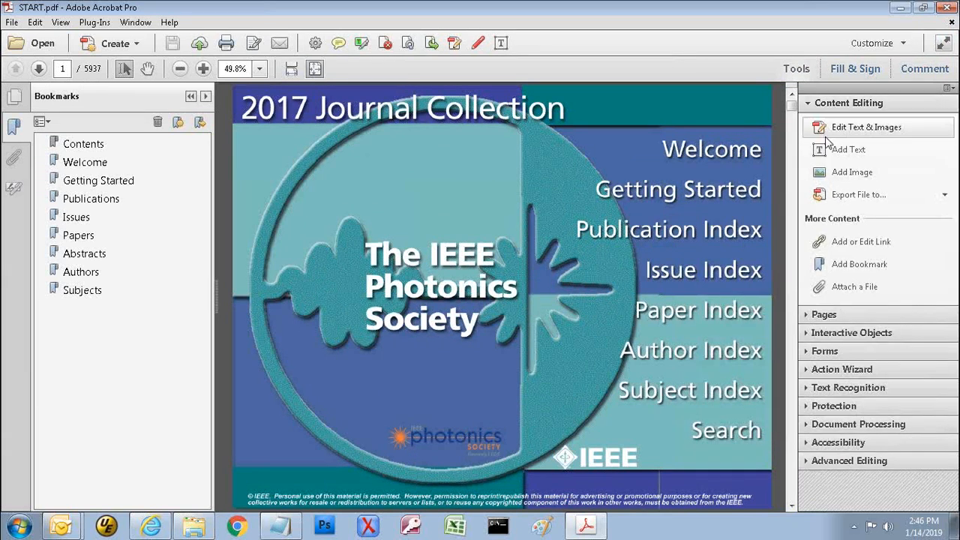
click(839, 248)
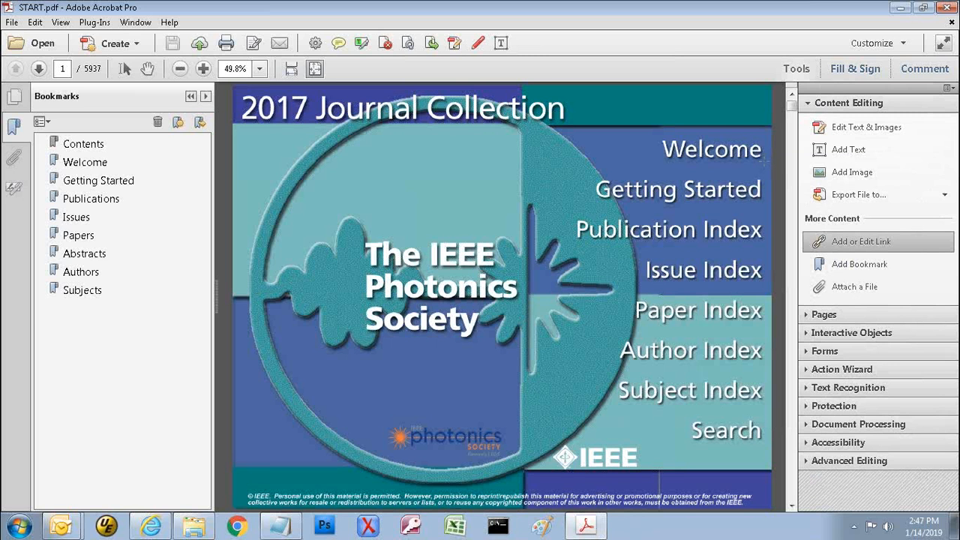
mouse_move(763, 159)
mouse_down()
mouse_move(673, 152)
mouse_move(662, 138)
mouse_up()
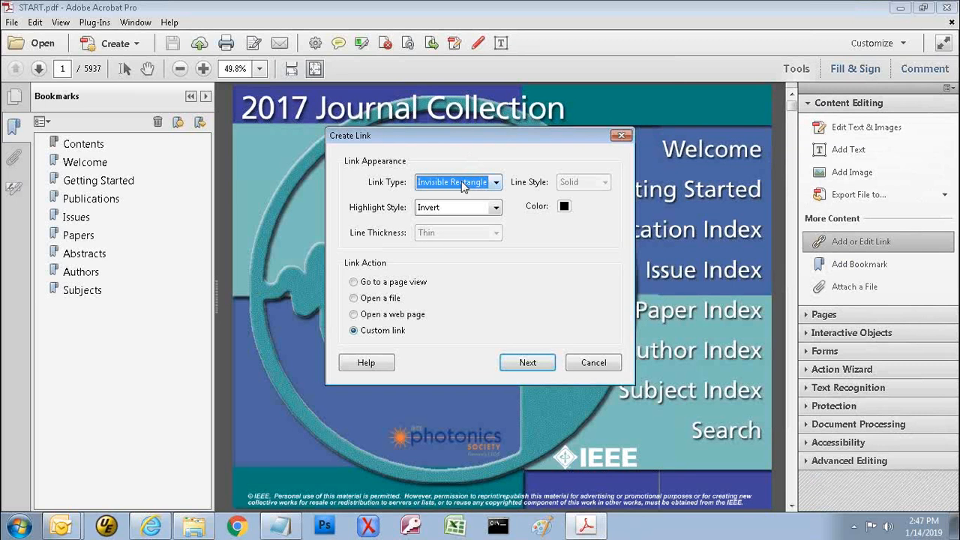
Examine the new link's type, line style and highlight style options, leaving it at Invisible Rectangle with Invert highlighting
click(498, 185)
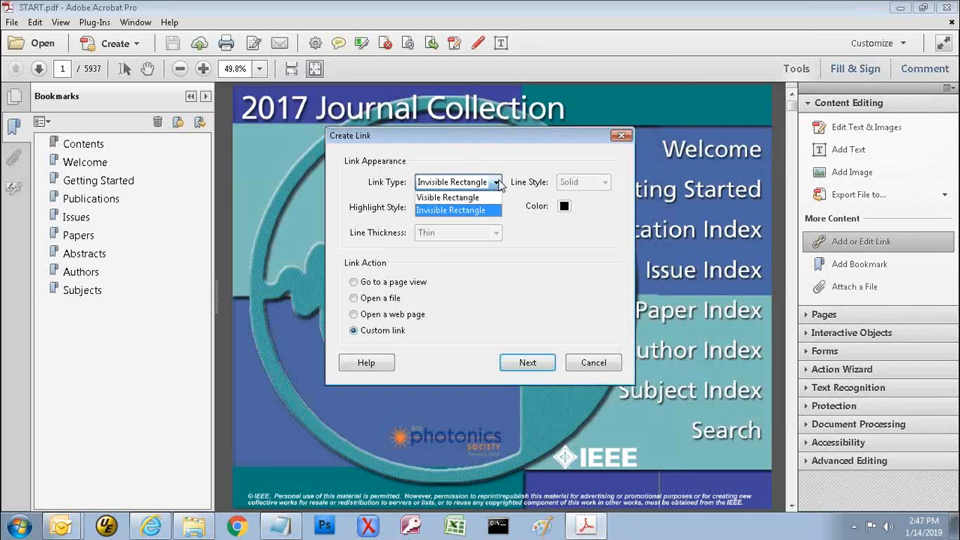
click(498, 185)
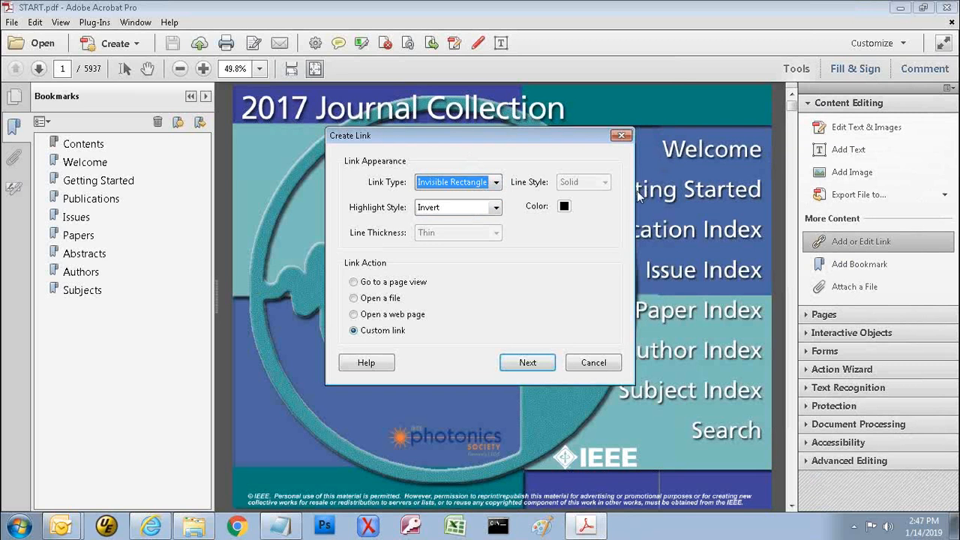
click(496, 185)
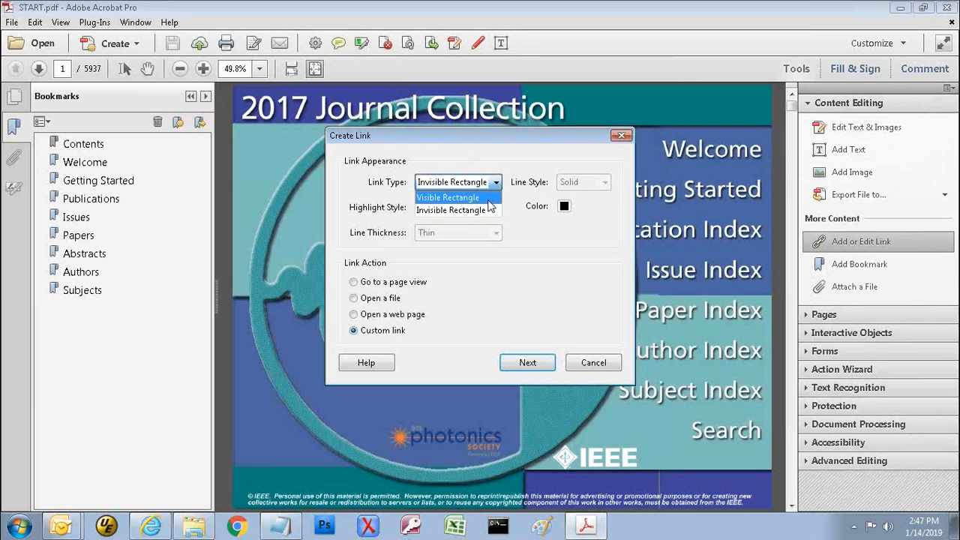
click(492, 198)
click(604, 186)
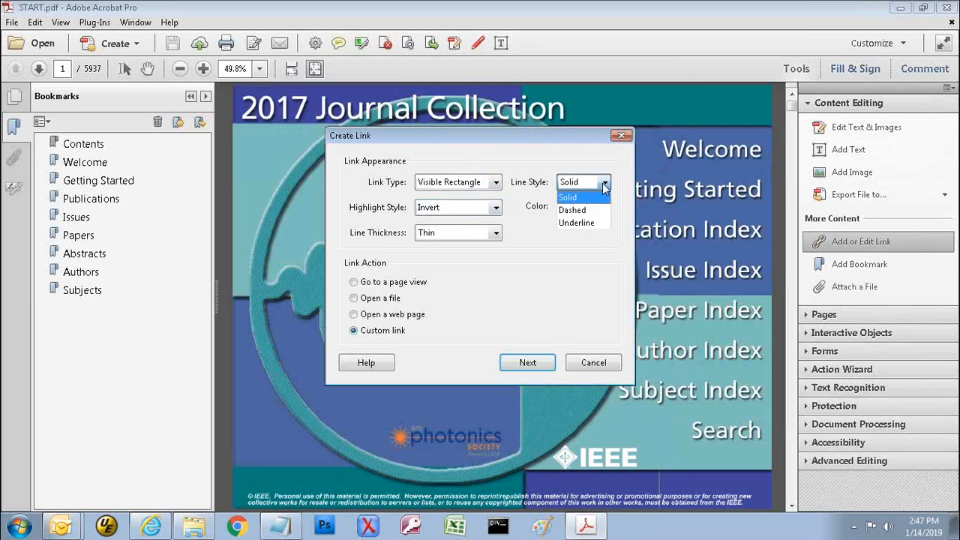
click(502, 185)
click(496, 184)
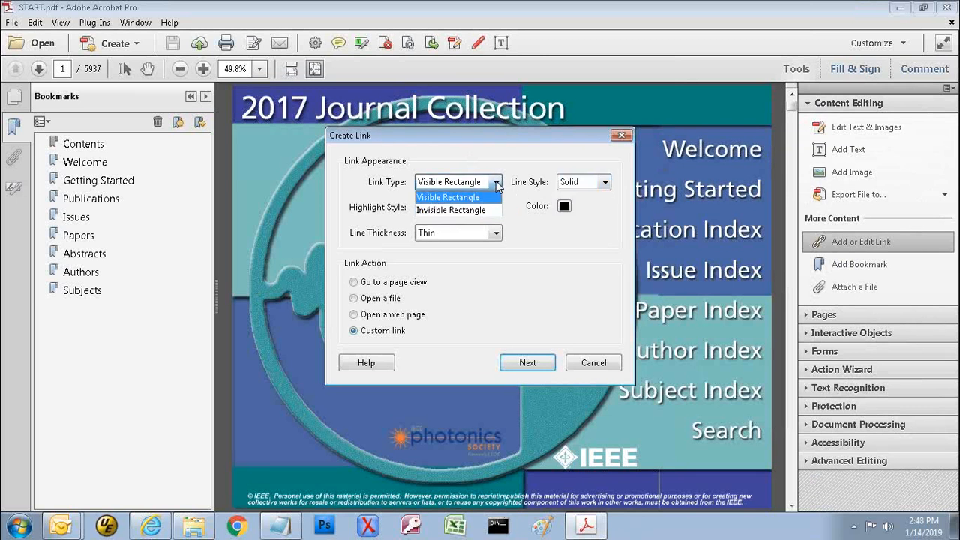
click(489, 211)
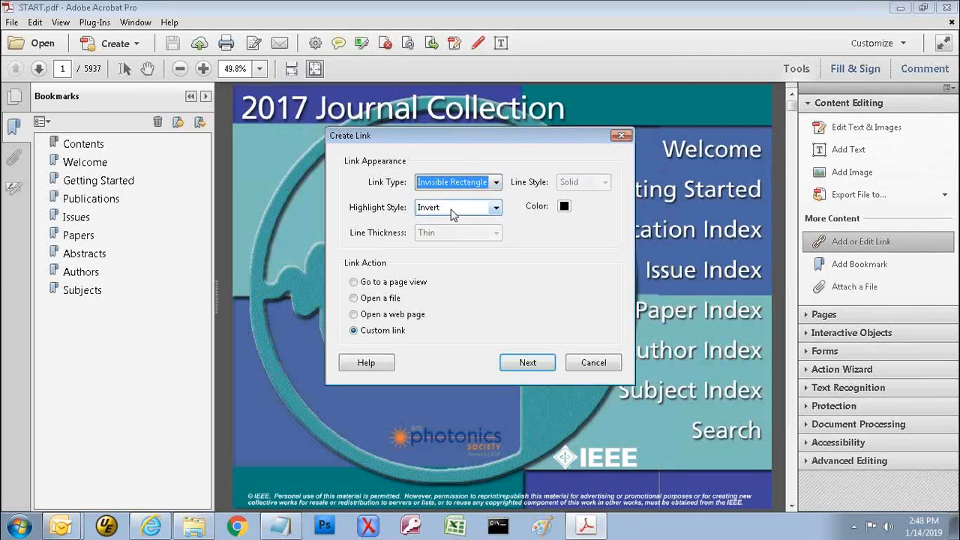
click(496, 213)
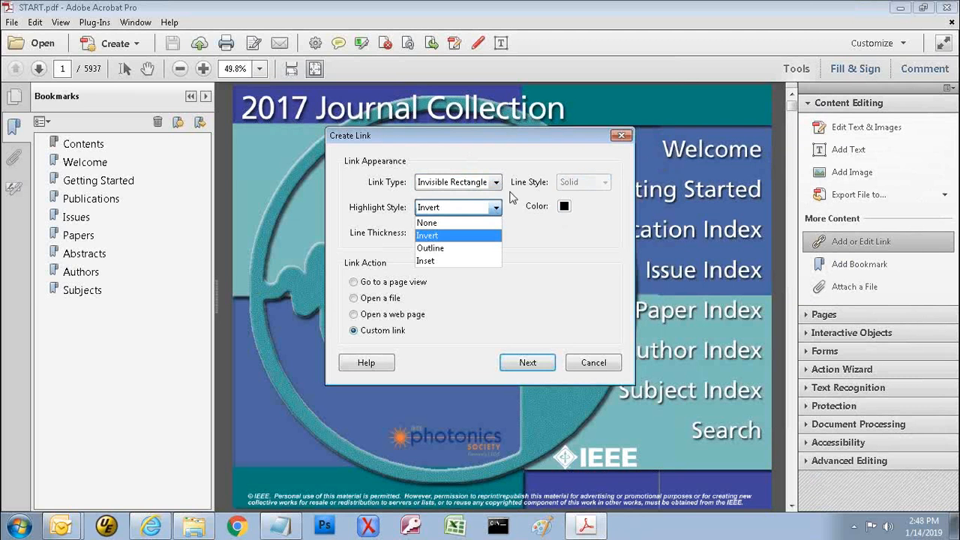
click(476, 214)
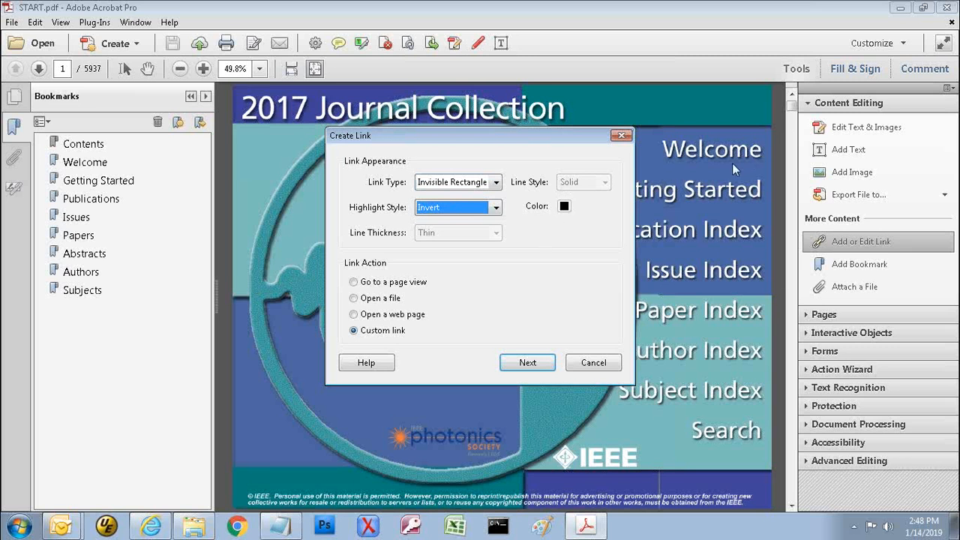
Make the link go to a page view and set the Welcome page as its destination
click(354, 283)
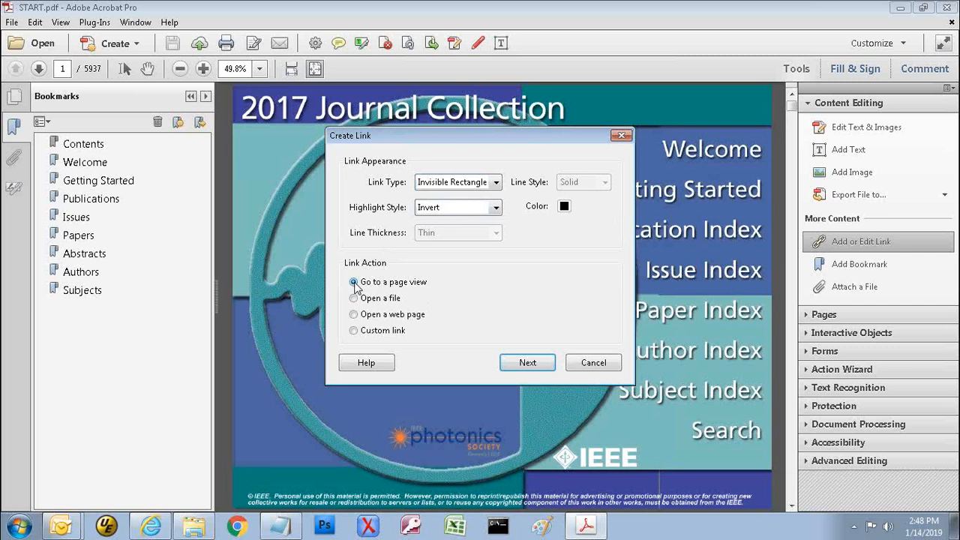
click(528, 363)
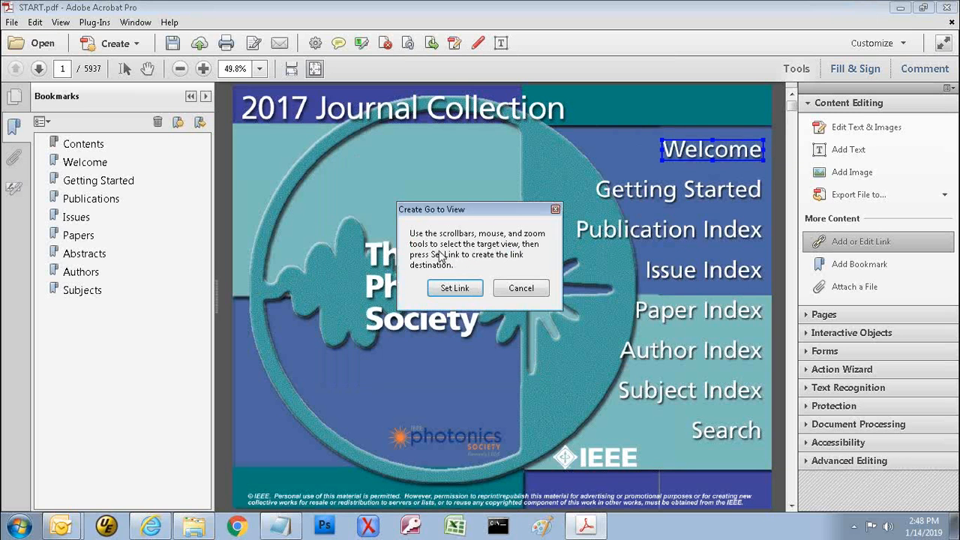
click(68, 165)
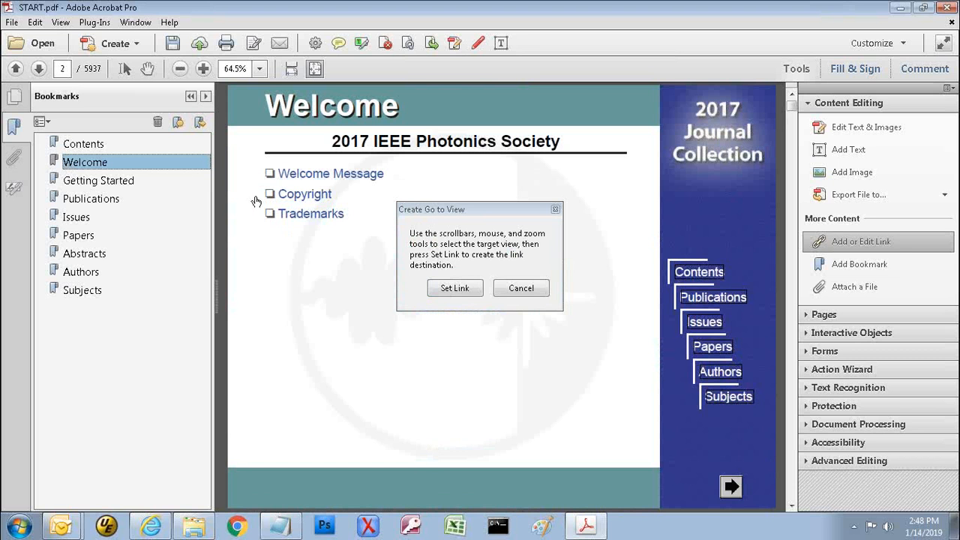
click(454, 289)
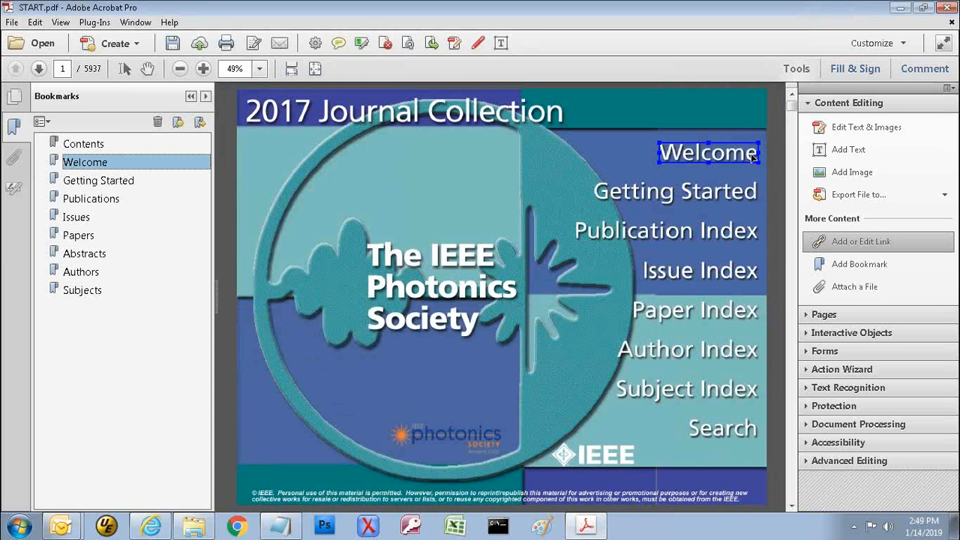
Enlarge the Welcome link area slightly beyond the text at its left, bottom and top edges
click(662, 152)
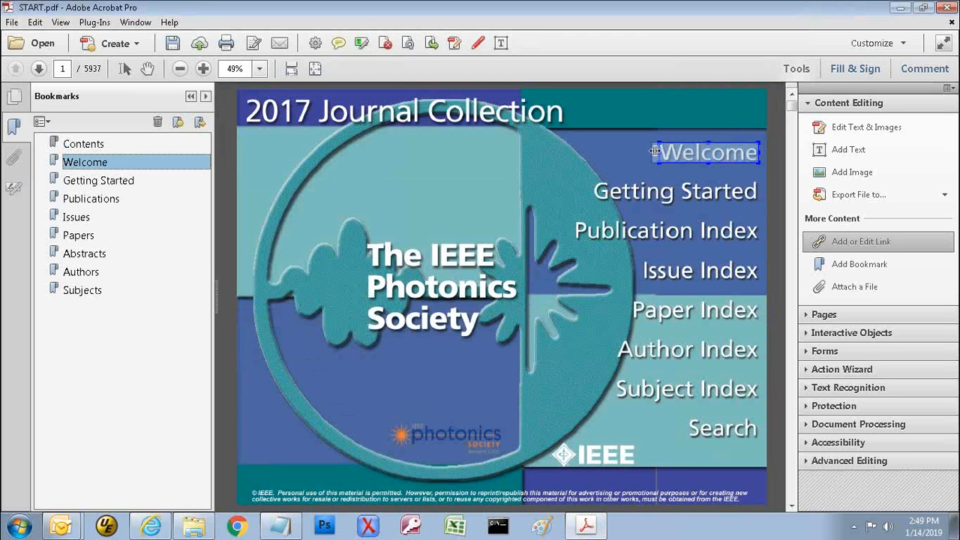
click(654, 151)
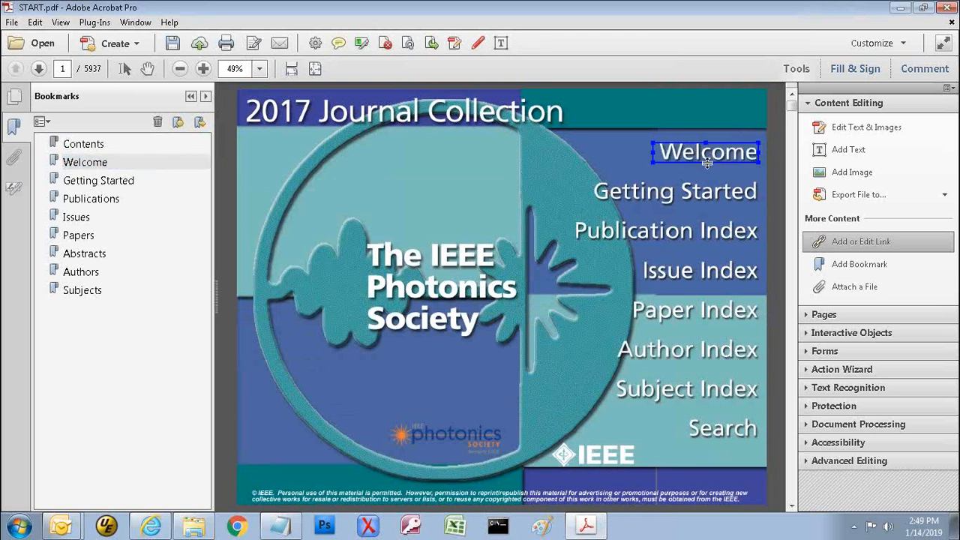
click(707, 163)
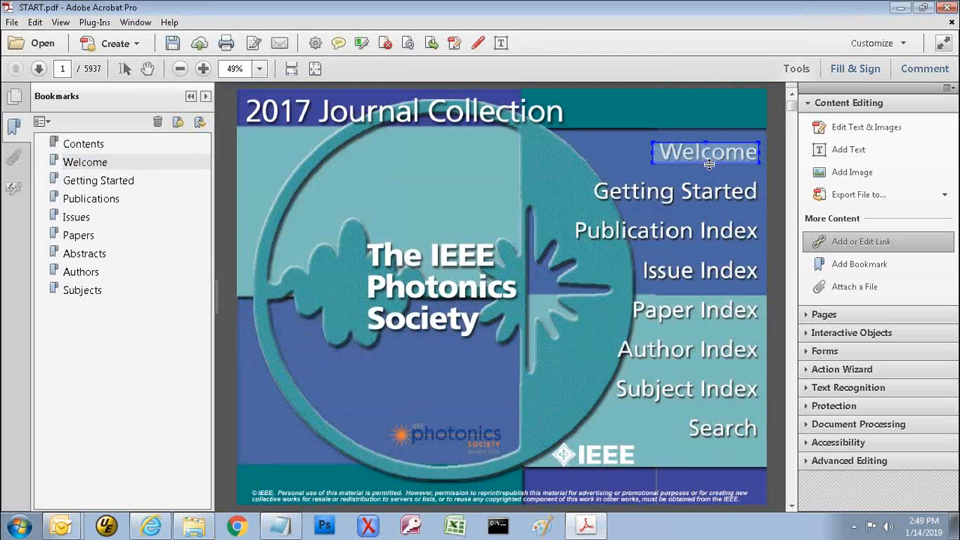
drag(706, 142, 703, 140)
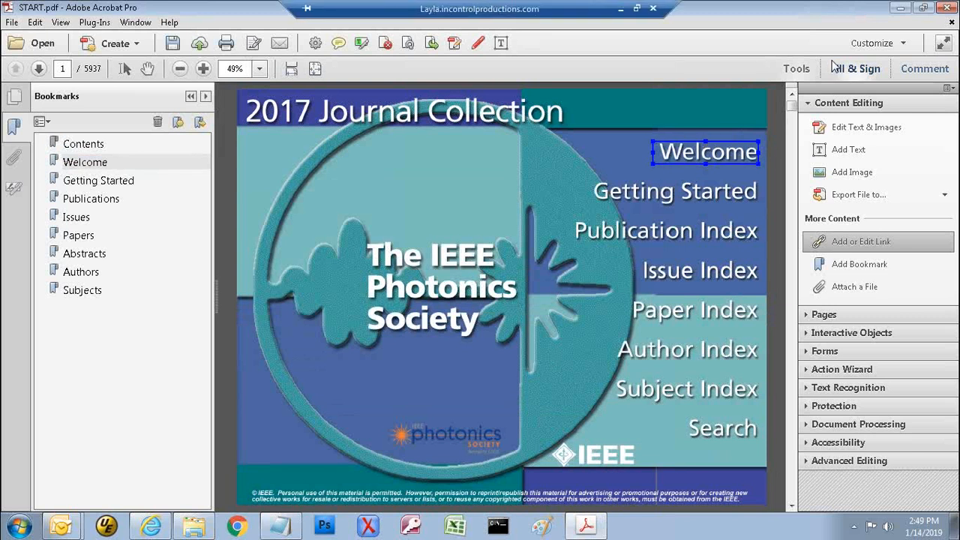
Nudge the Welcome link area slightly to the right so it extends just past the end of the text
key(Right)
key(Right)
key(Right)
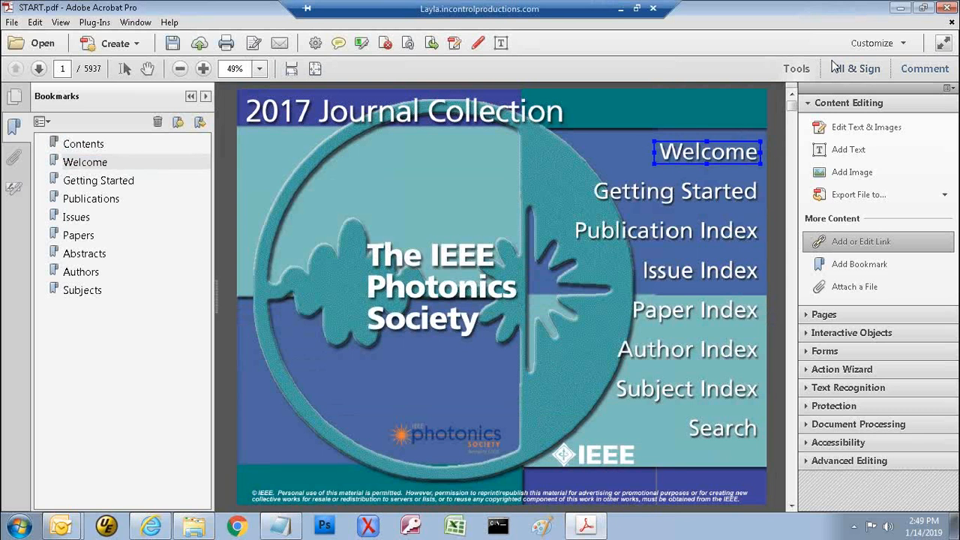
key(Right)
Set the zoom of the Welcome link's go-to-page action to Inherit Zoom
right_click(734, 155)
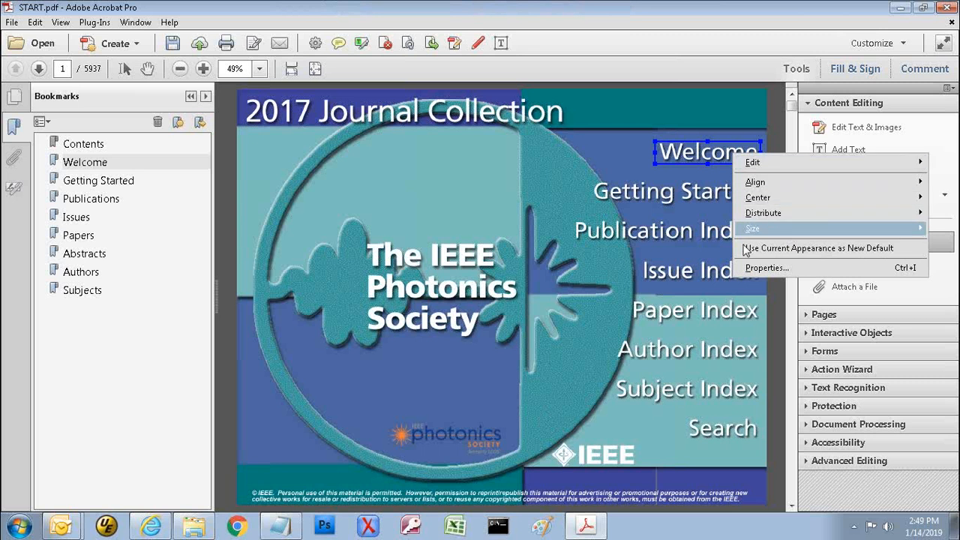
click(756, 271)
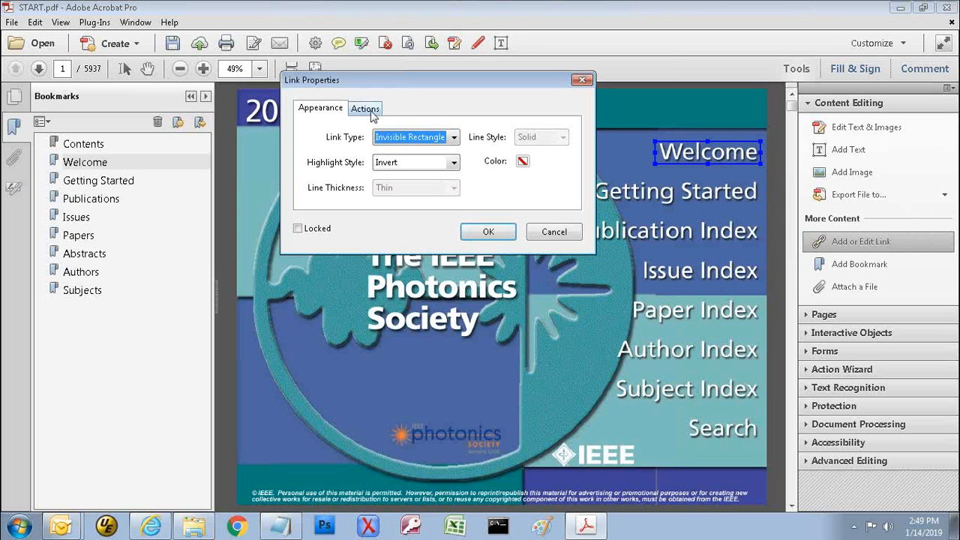
click(366, 110)
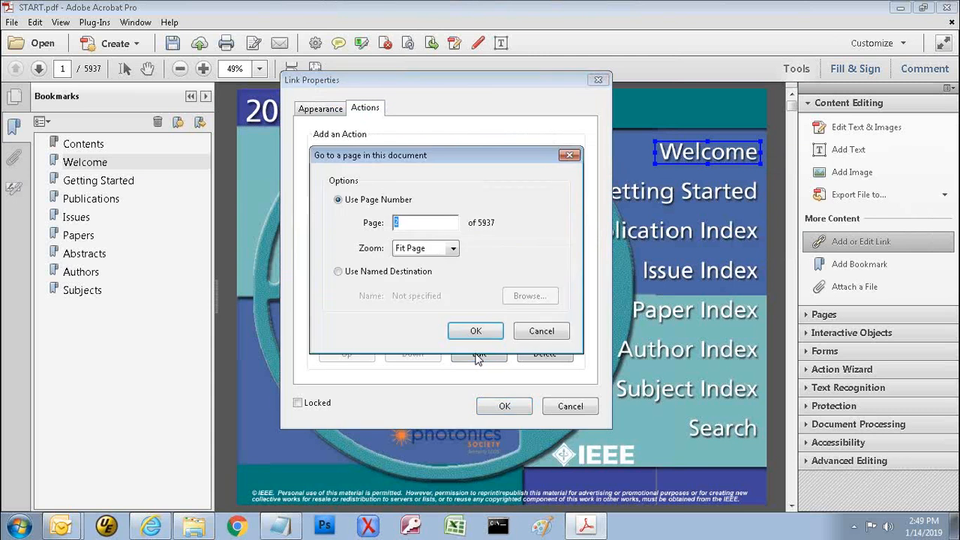
click(425, 250)
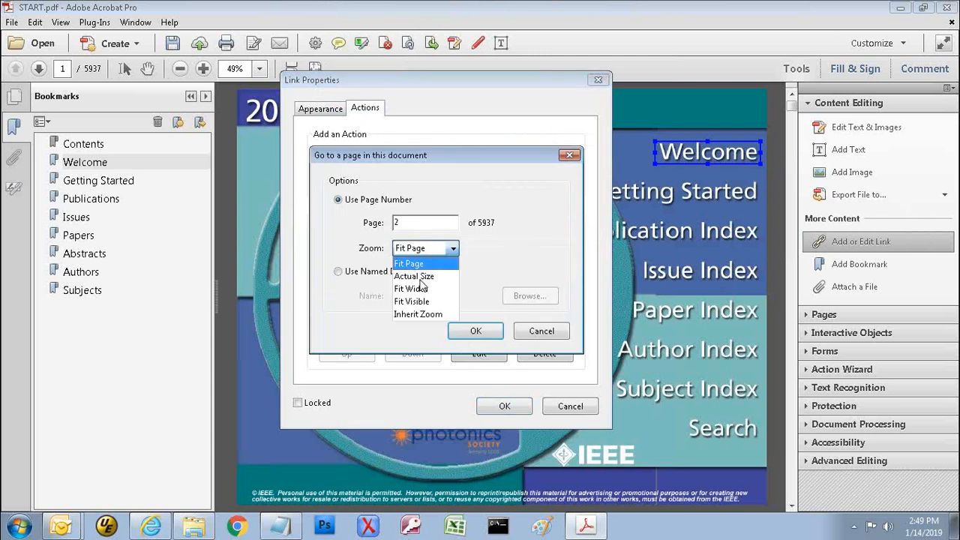
click(417, 315)
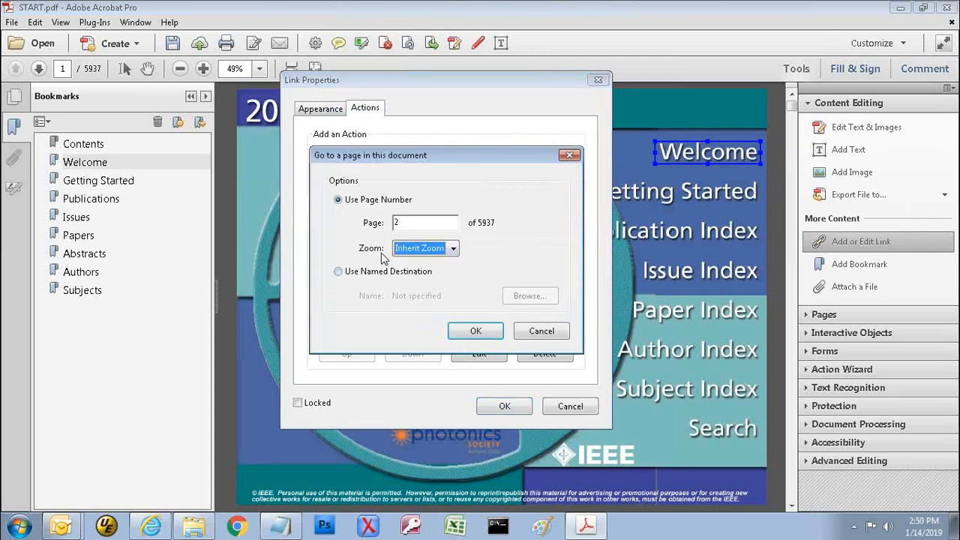
click(474, 333)
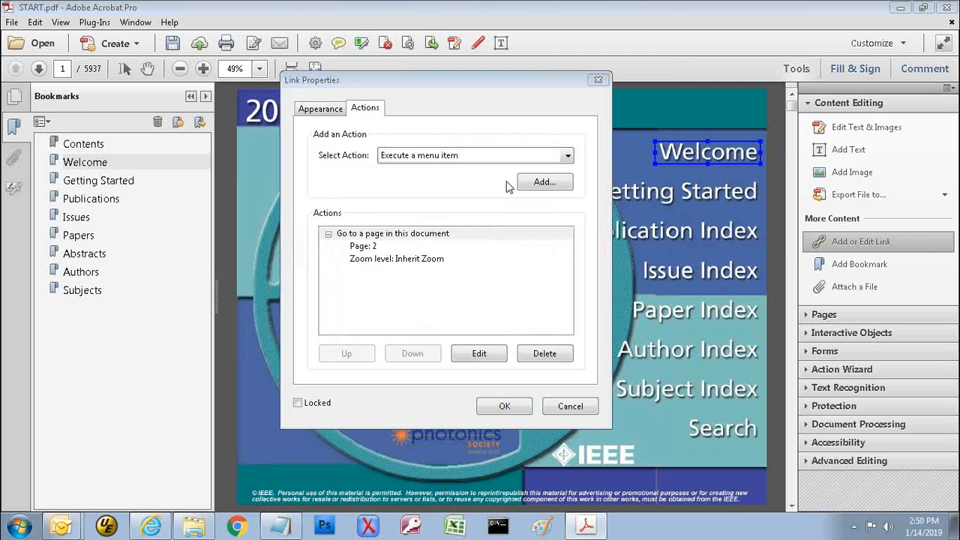
click(503, 408)
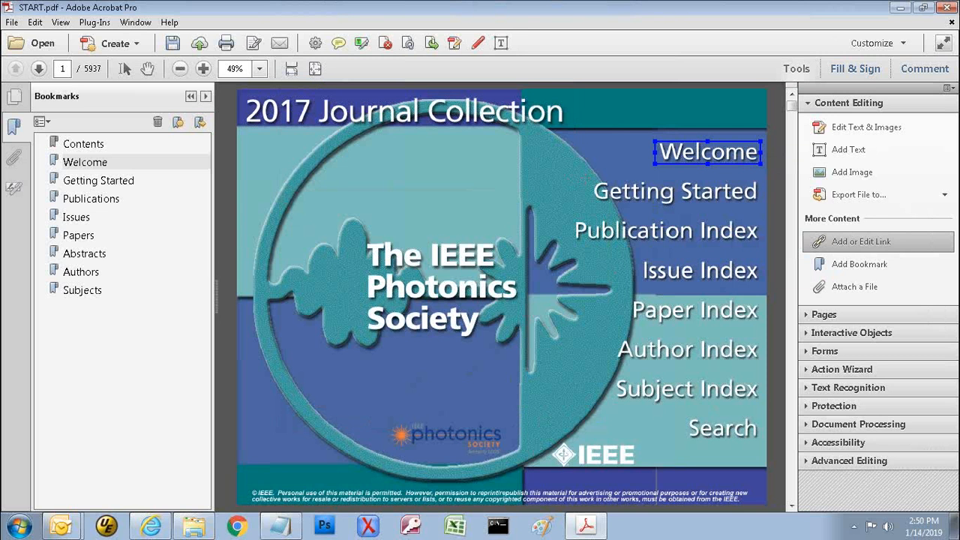
Create an invisible link around the Getting Started entry on the cover that goes to the Getting Started page view
drag(587, 177, 760, 208)
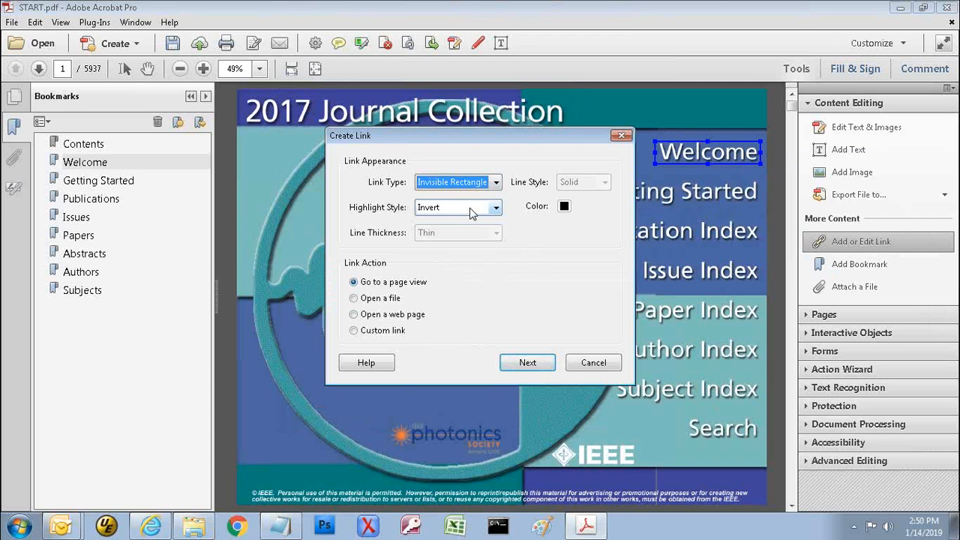
click(528, 363)
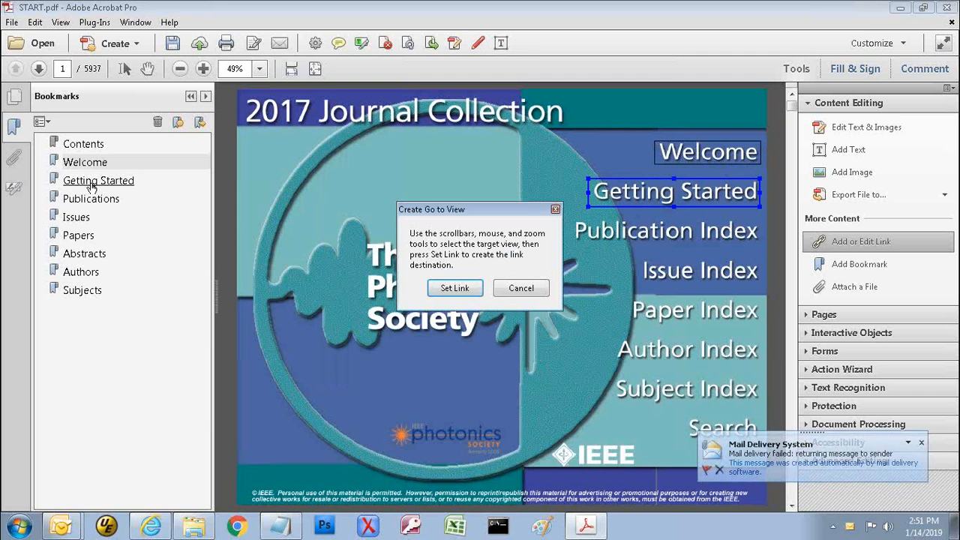
click(91, 184)
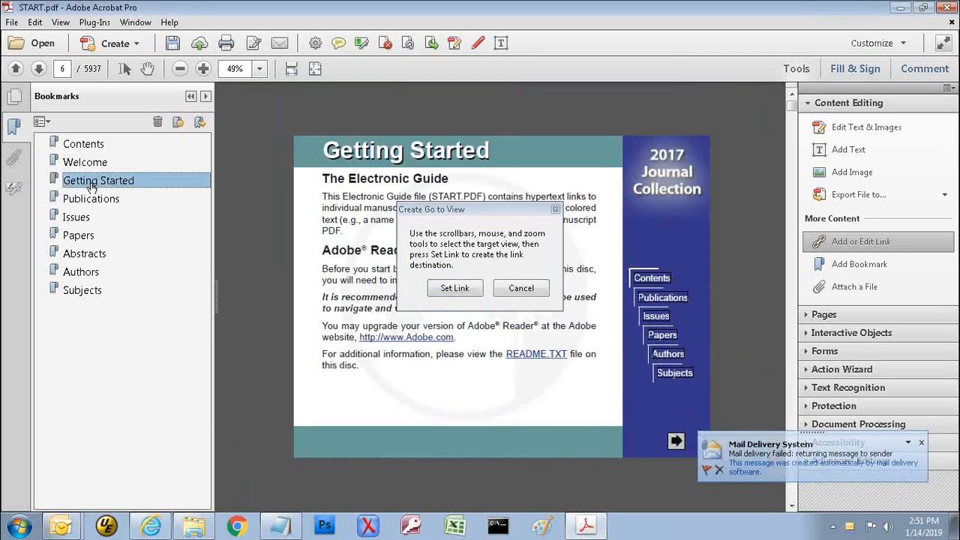
click(455, 288)
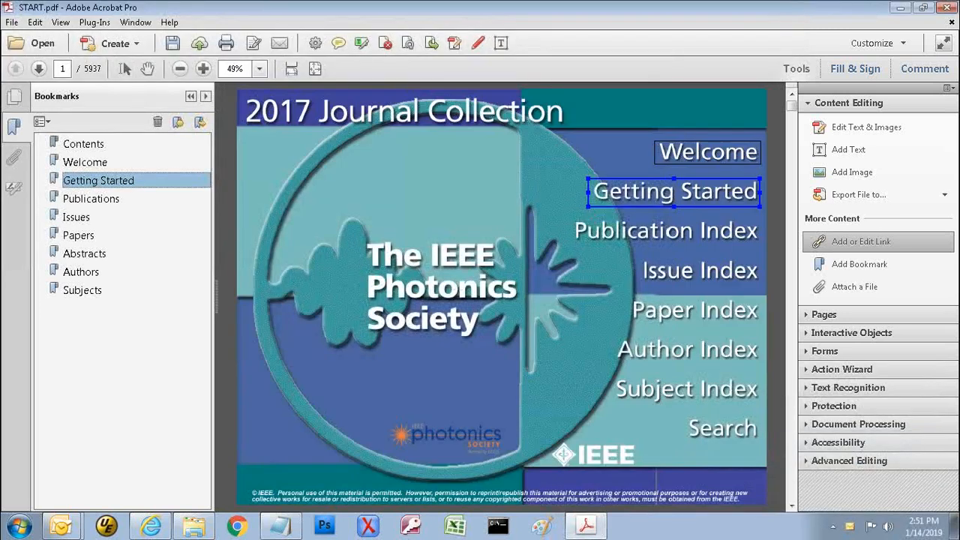
Set the zoom of the Getting Started link's go-to-page action to Inherit Zoom
right_click(630, 191)
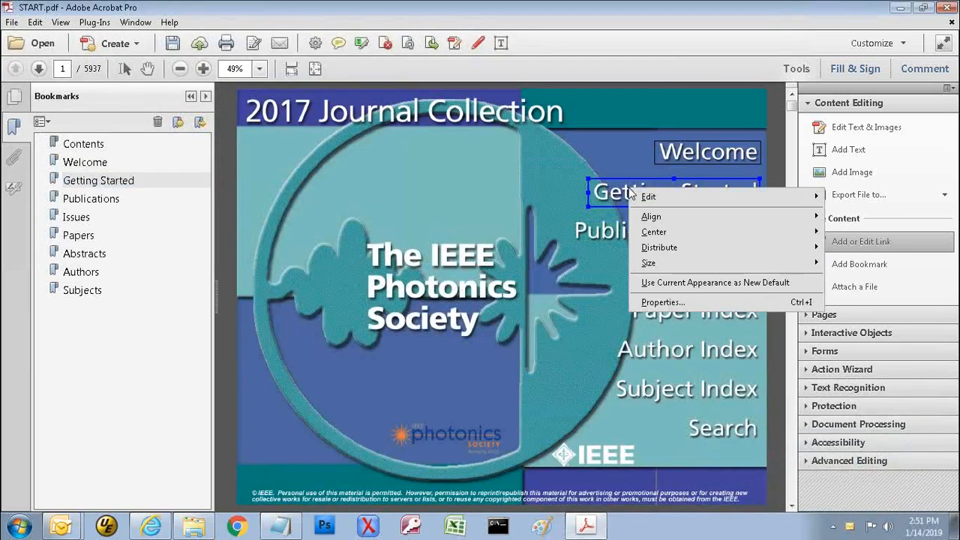
click(658, 303)
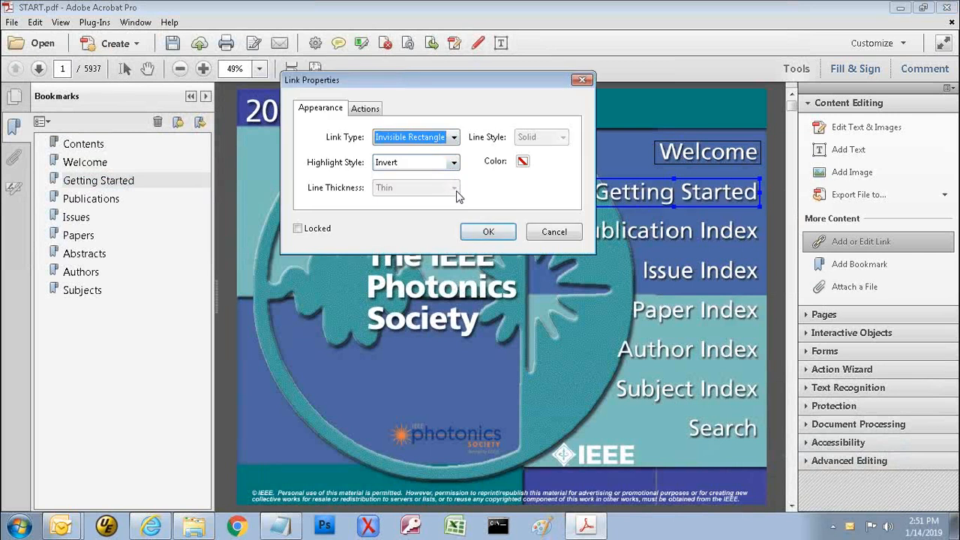
click(365, 109)
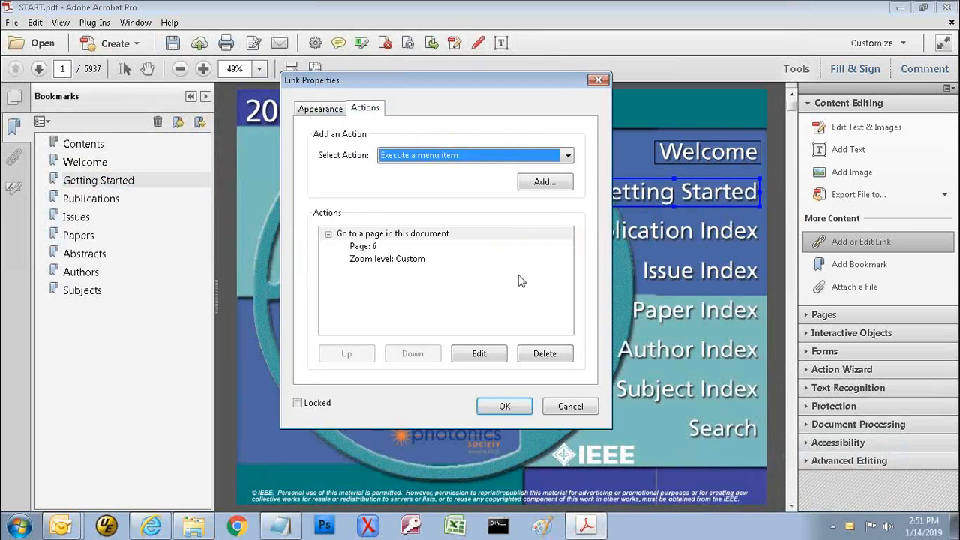
click(480, 353)
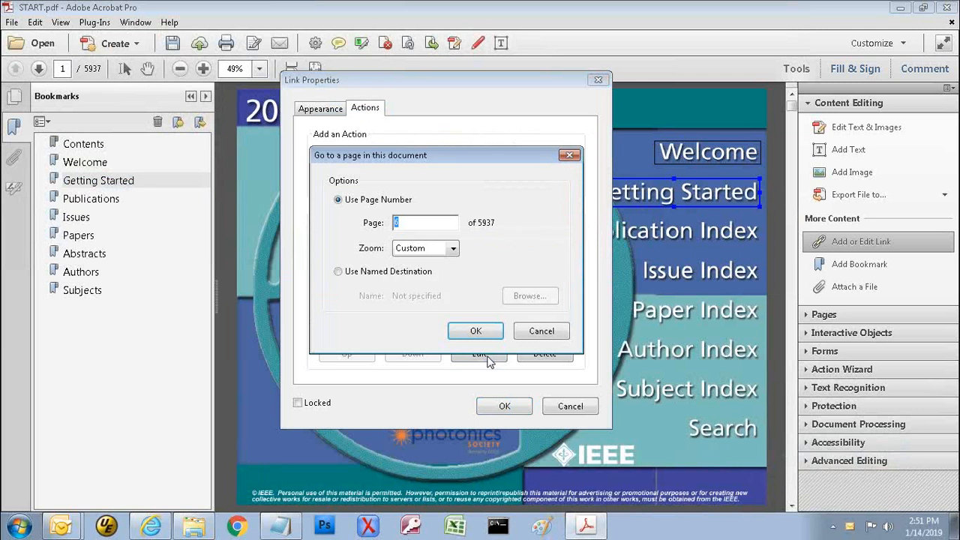
click(453, 248)
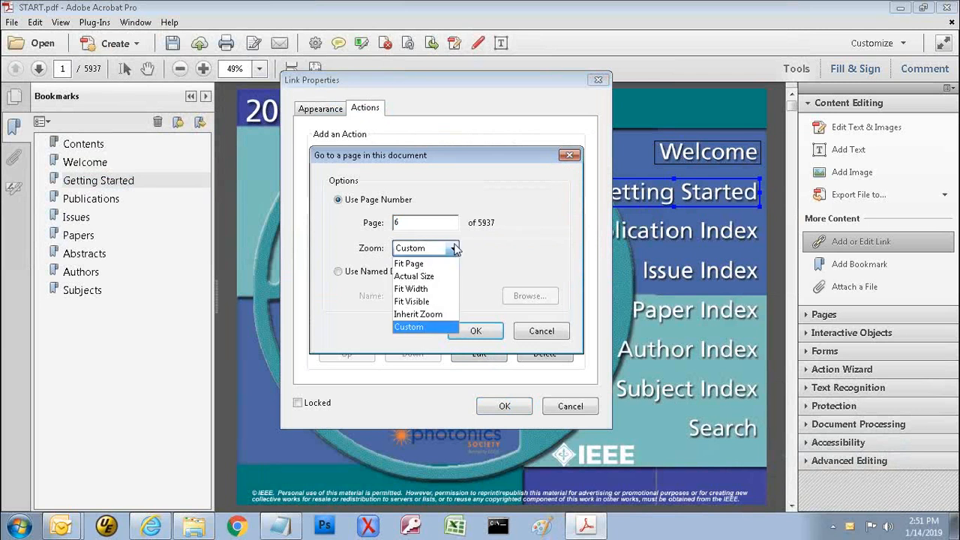
click(446, 315)
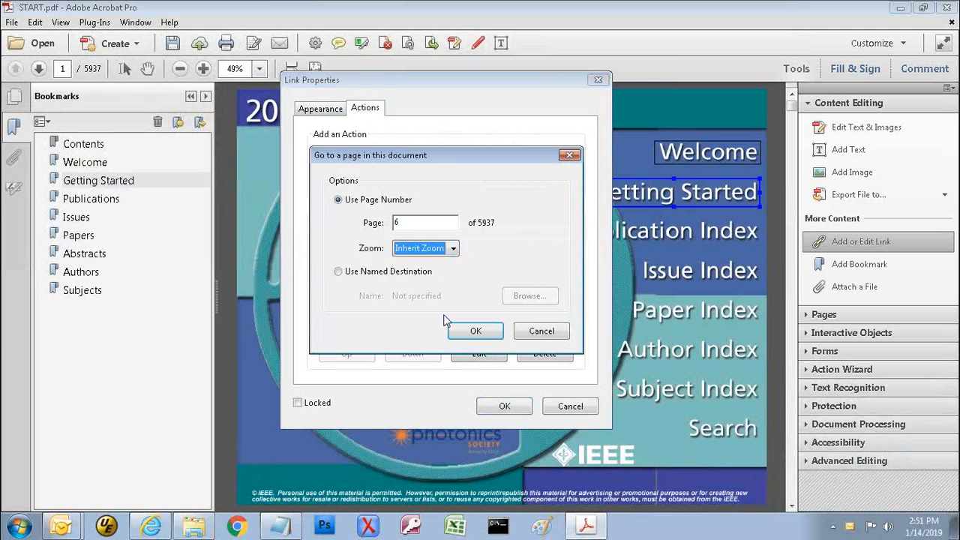
click(485, 330)
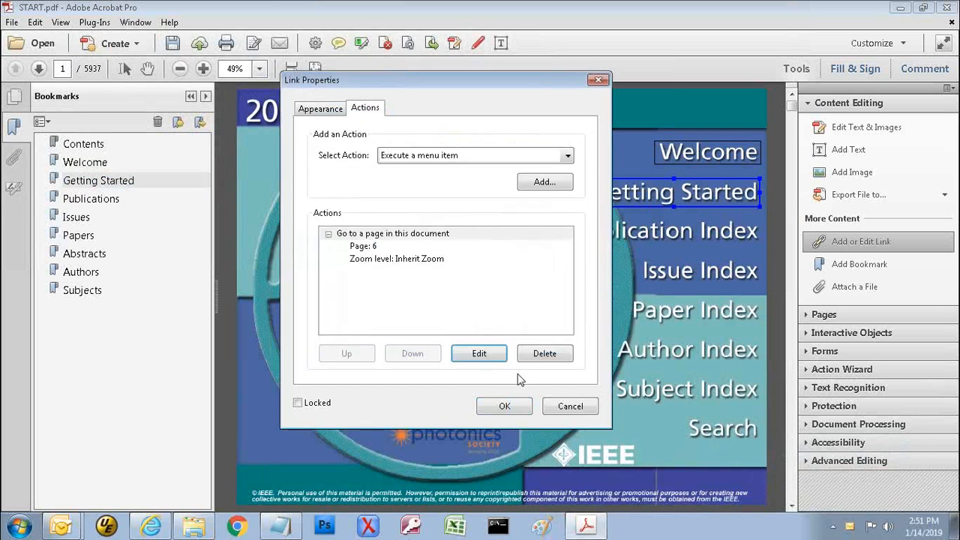
click(505, 406)
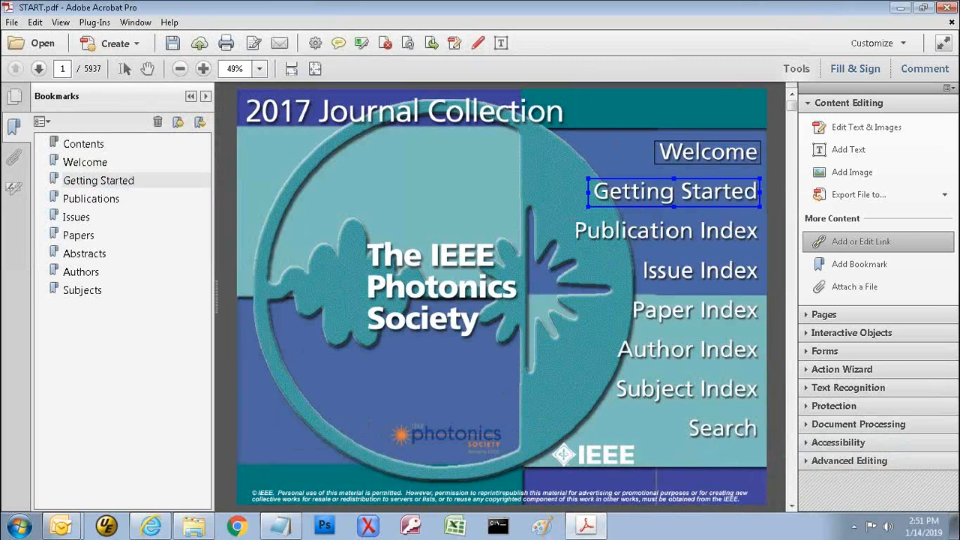
Examine the appearance and action of the letter A link on the Paper Index page without changing them
click(55, 237)
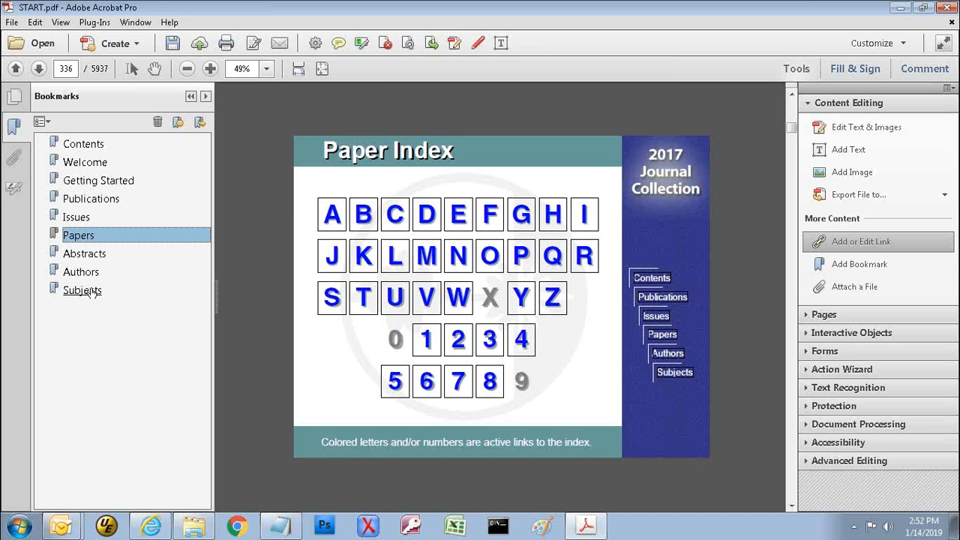
click(332, 222)
right_click(337, 222)
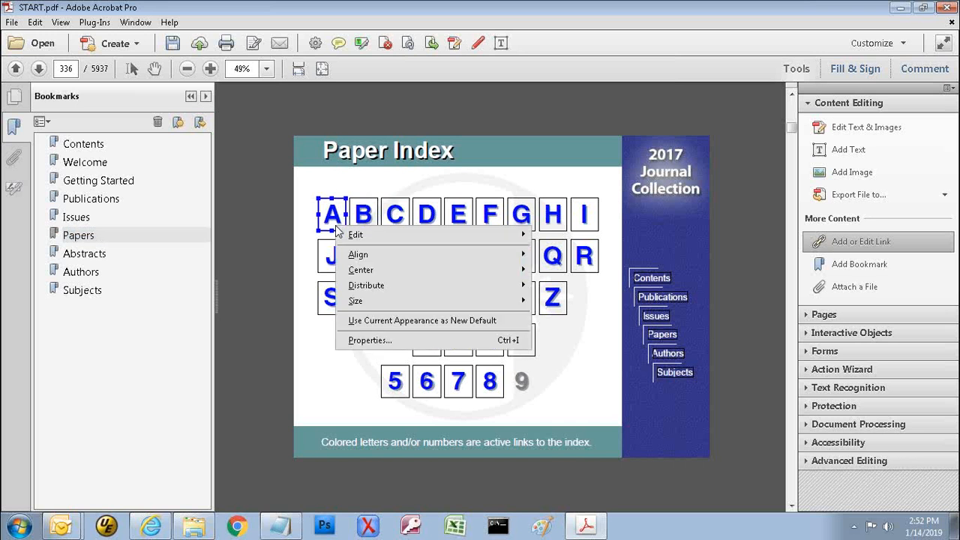
click(369, 341)
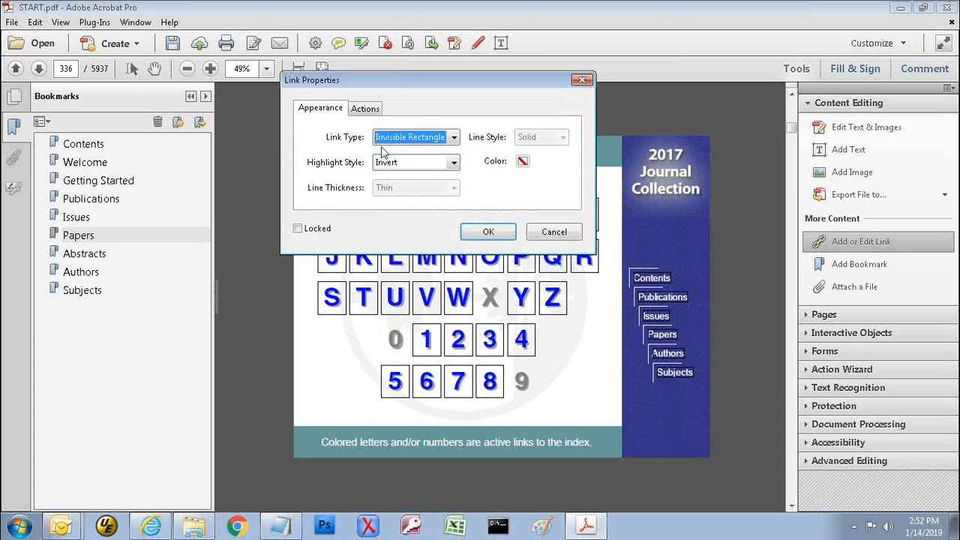
click(367, 109)
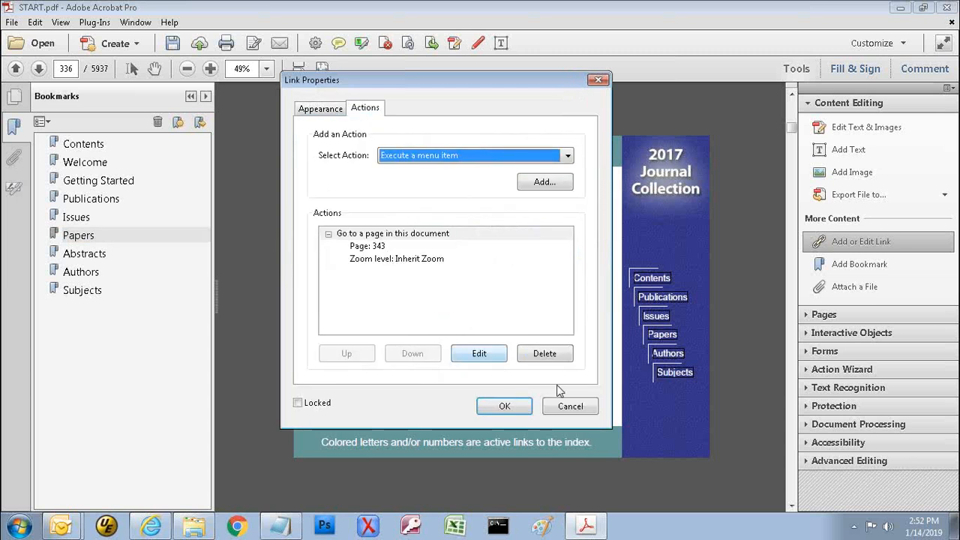
click(571, 407)
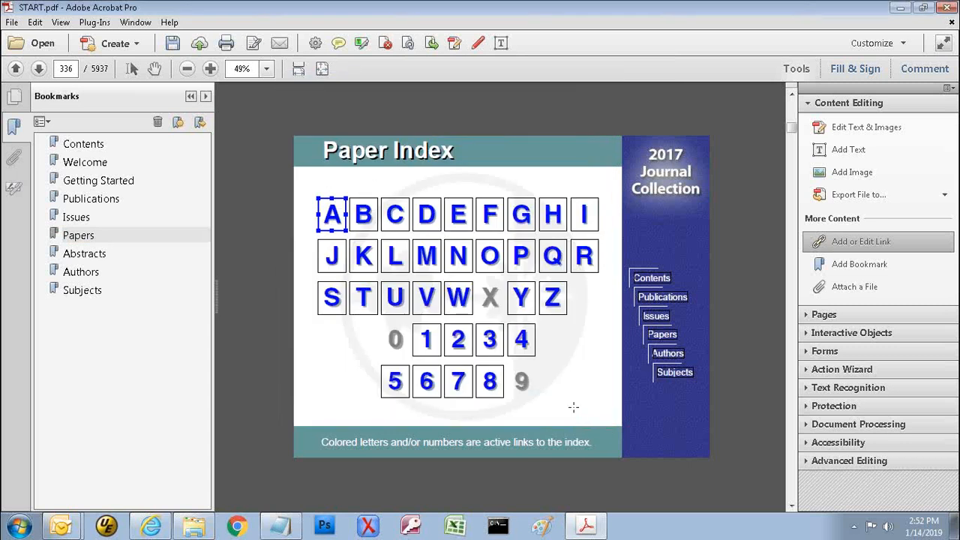
Return to the cover page and move on to the Welcome page
click(75, 146)
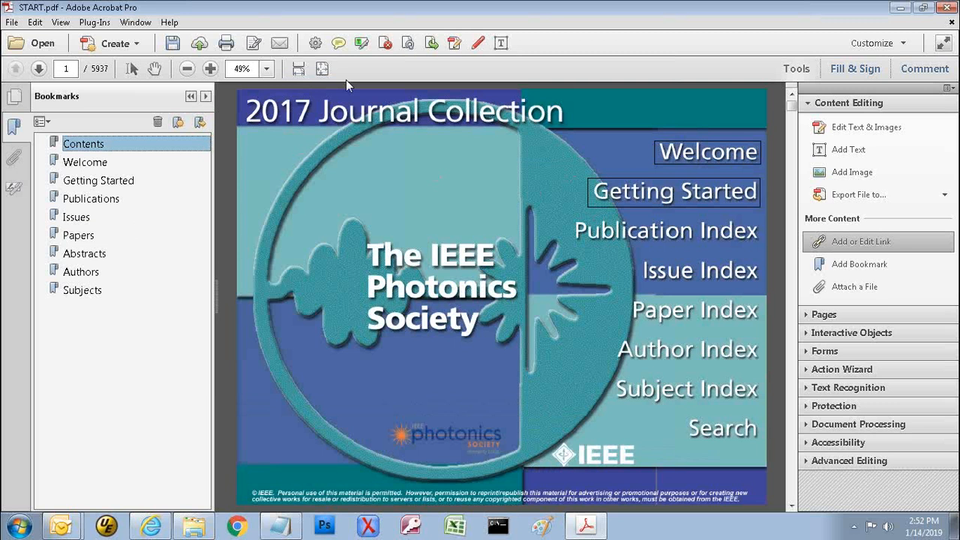
click(714, 158)
click(84, 163)
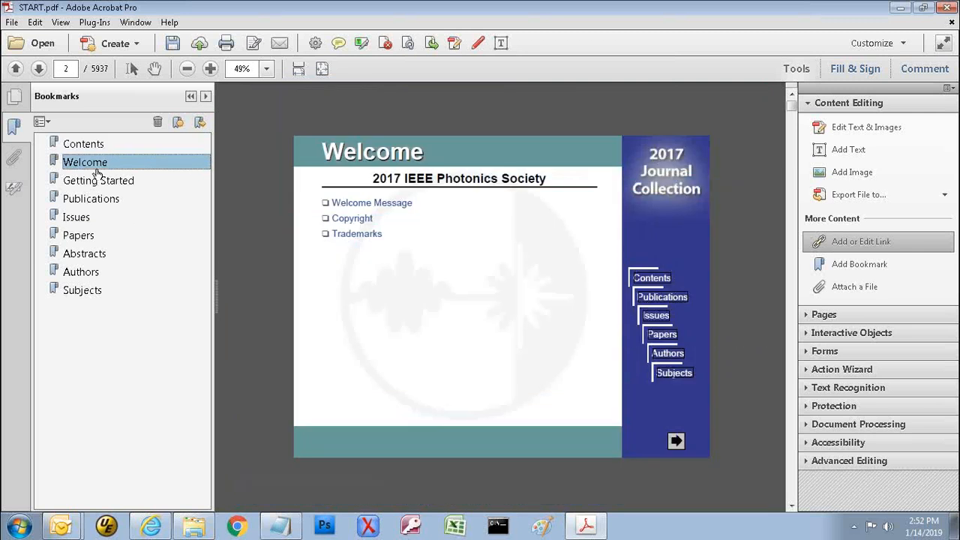
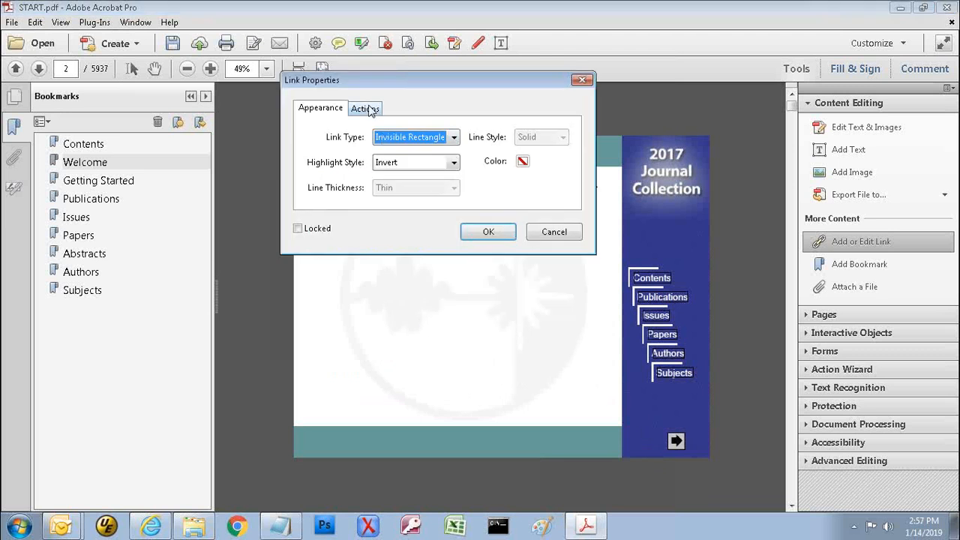
Set the zoom of the Welcome Message link's go-to-page action to Inherit Zoom
click(369, 109)
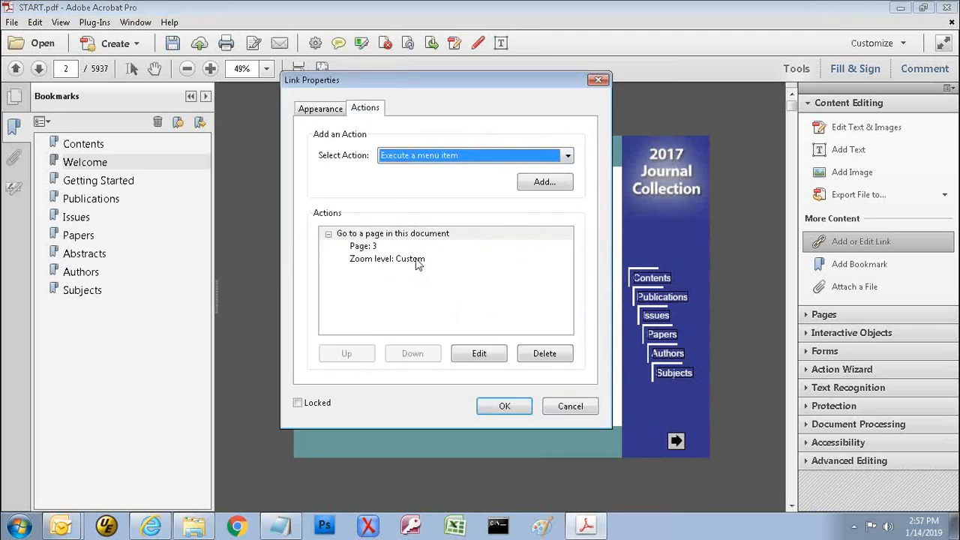
click(479, 353)
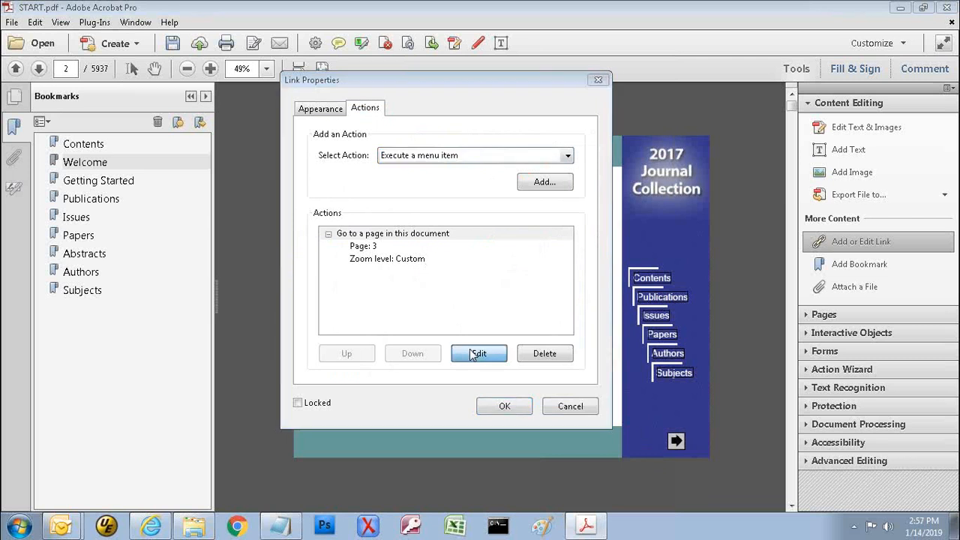
click(453, 251)
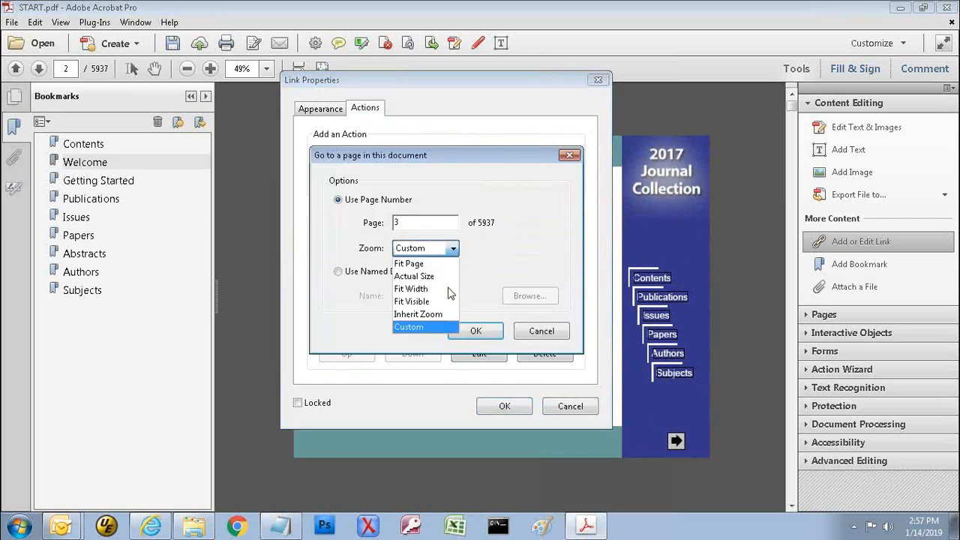
click(445, 318)
click(475, 330)
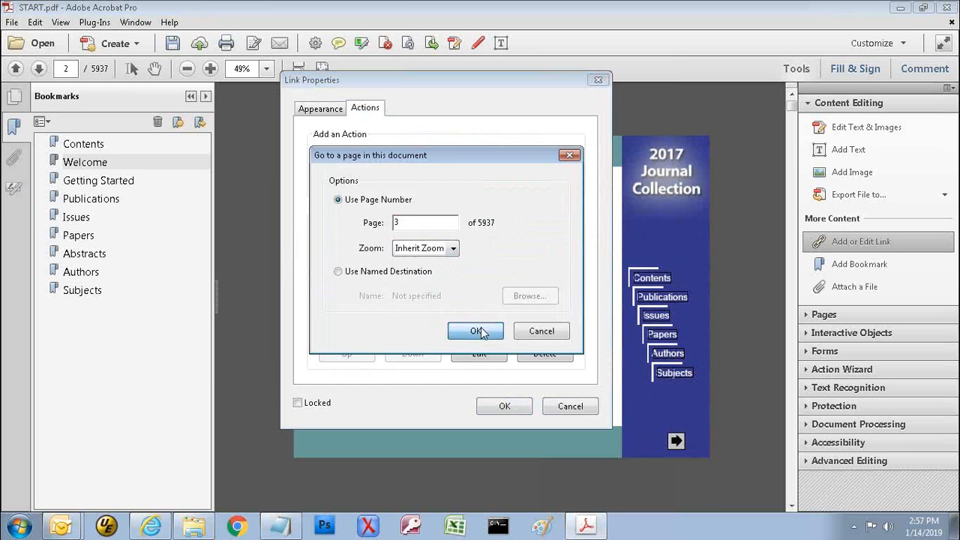
click(507, 406)
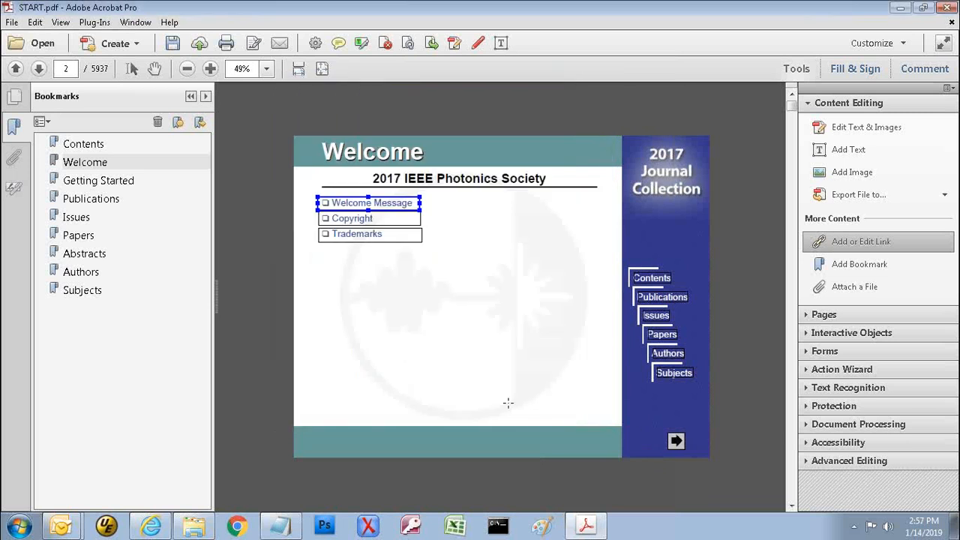
Set the zoom of the Copyright link's go-to-page action to Inherit Zoom
click(345, 222)
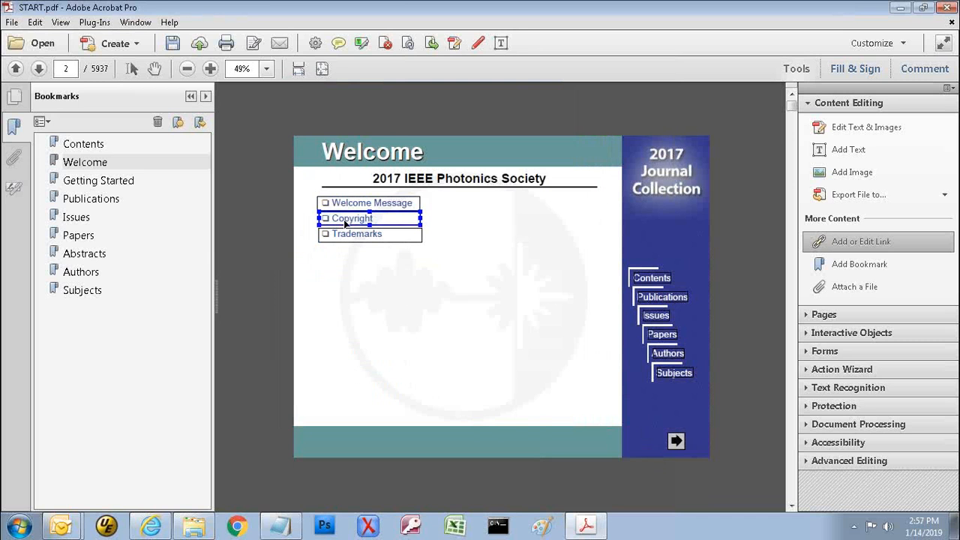
right_click(346, 223)
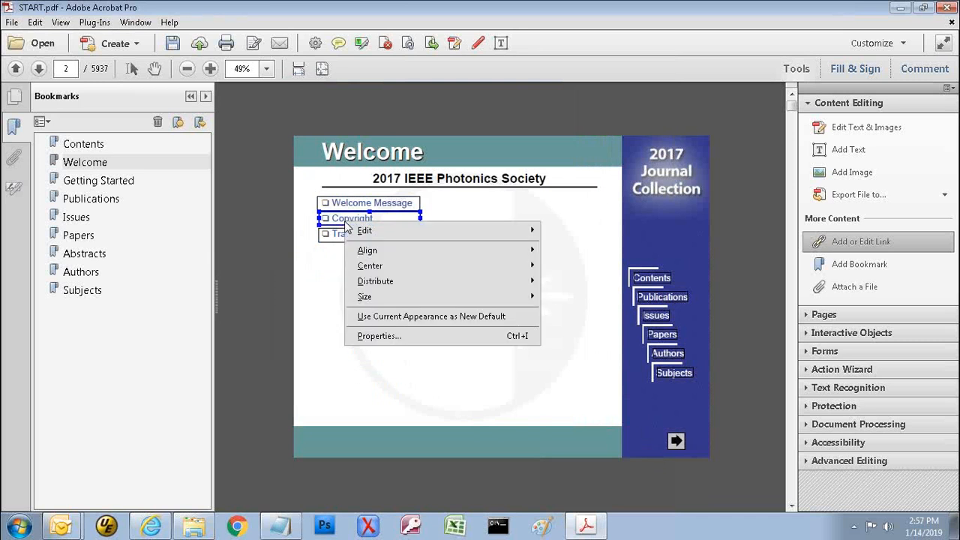
click(389, 337)
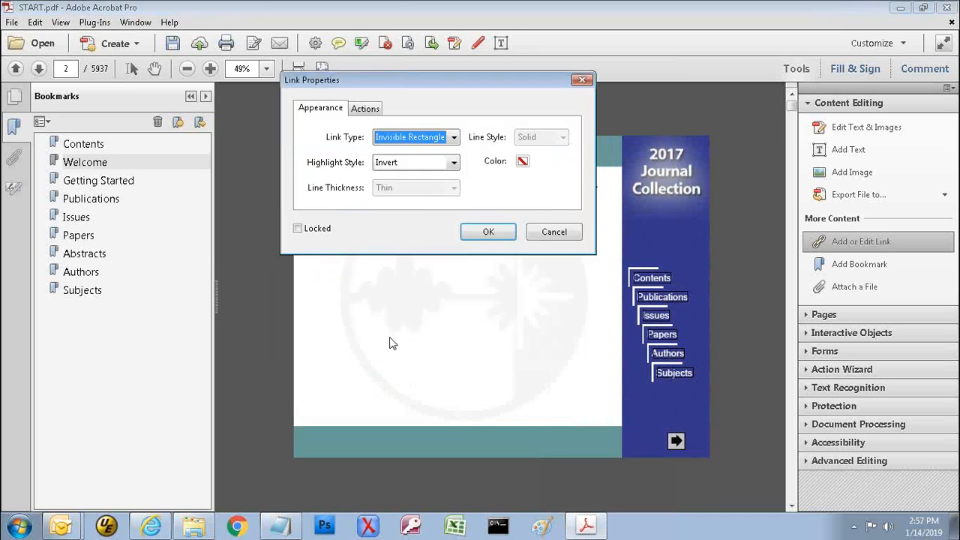
click(372, 111)
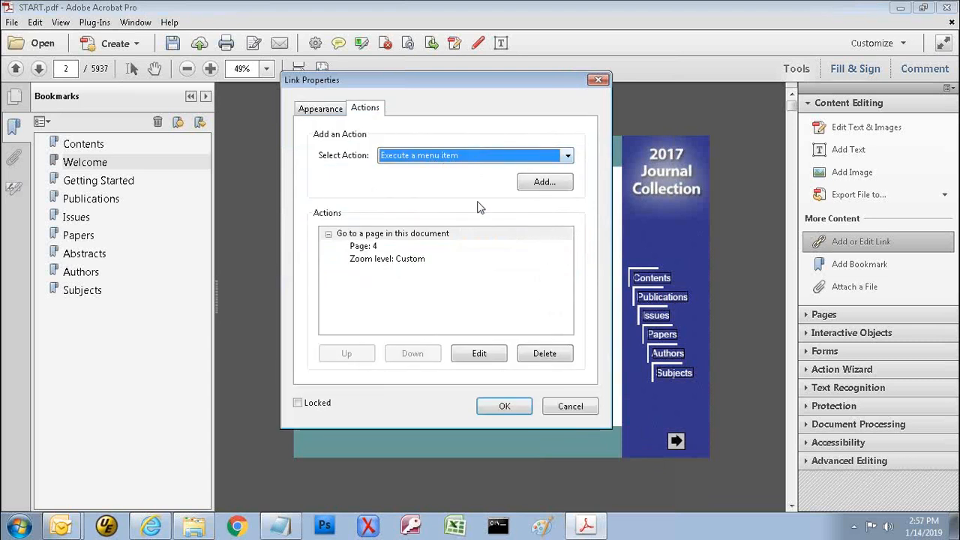
click(480, 353)
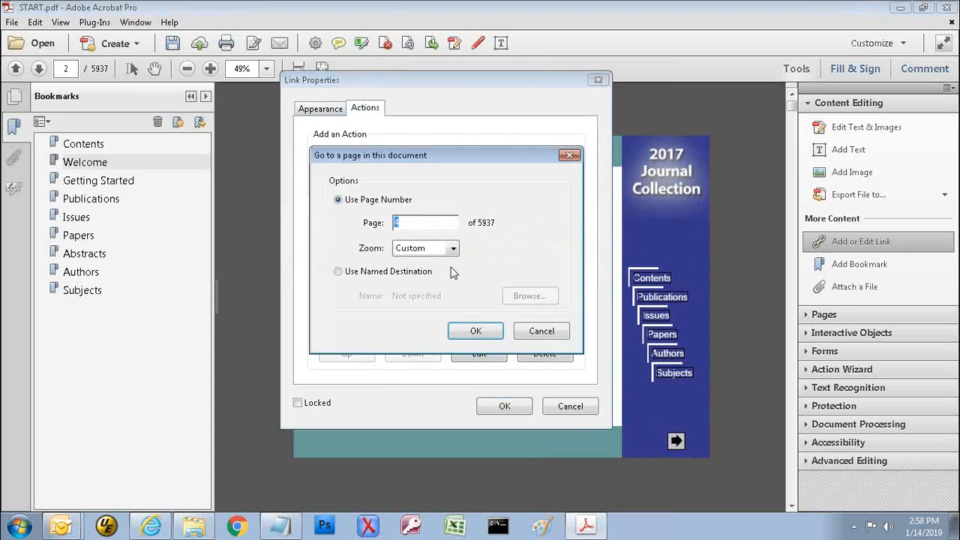
click(453, 249)
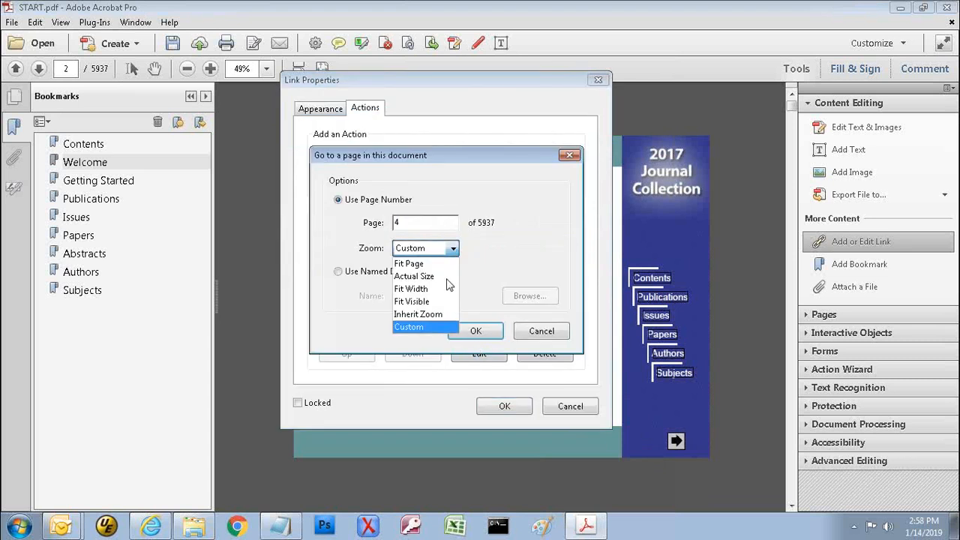
click(432, 315)
click(469, 333)
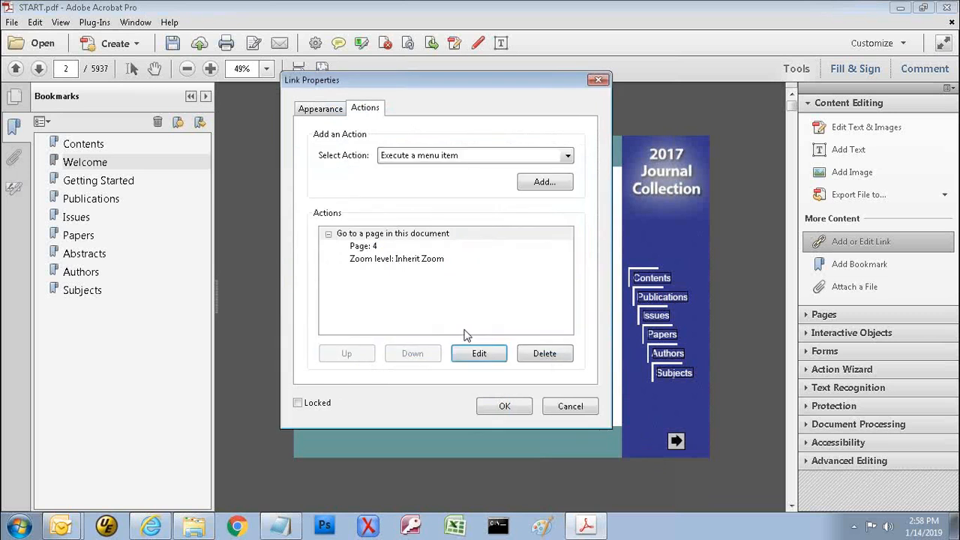
click(502, 406)
Set the zoom of the Trademarks link's go-to-page action to Inherit Zoom
shift+click(372, 233)
click(373, 234)
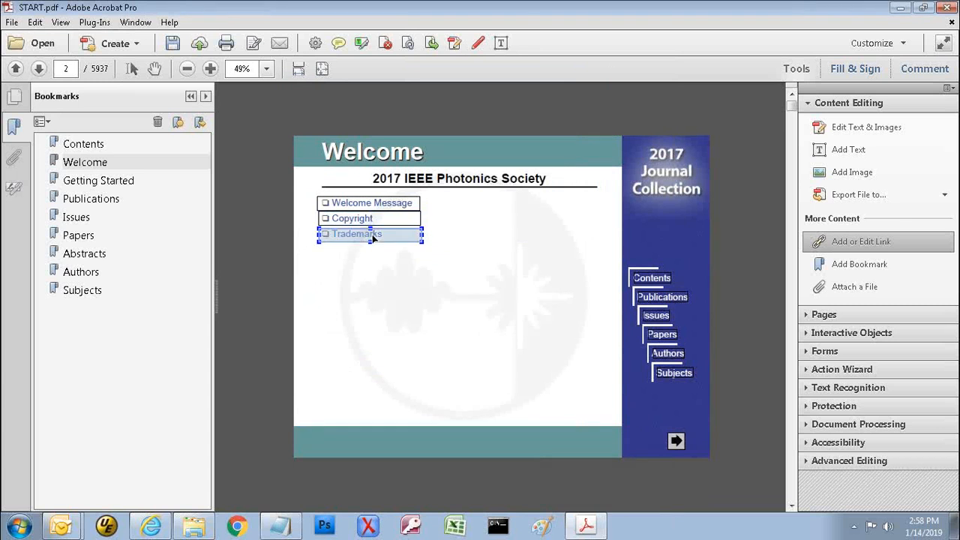
right_click(372, 236)
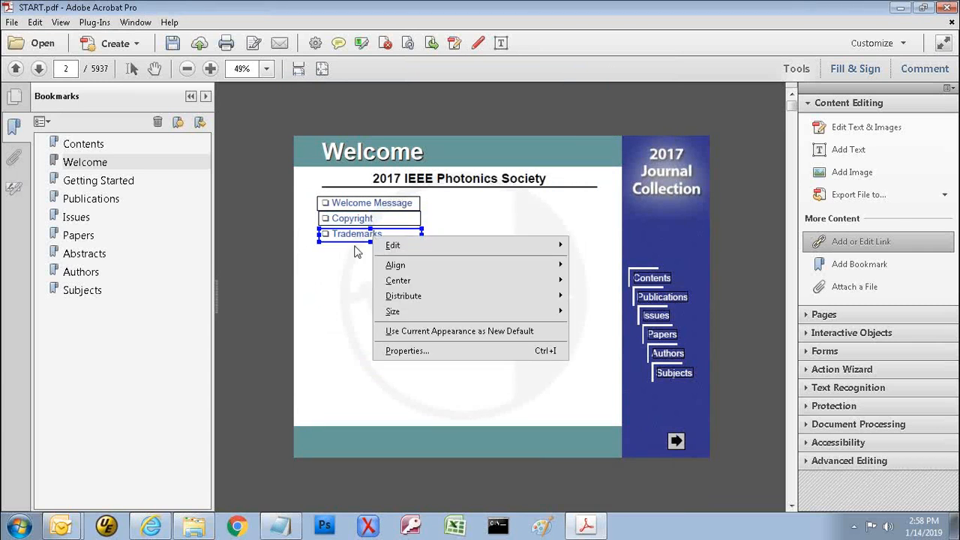
click(429, 351)
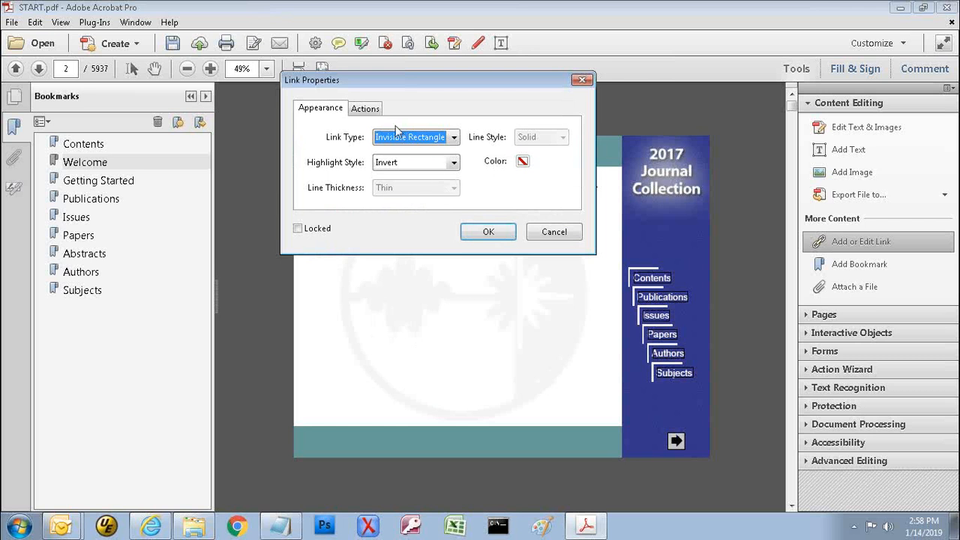
click(365, 109)
click(478, 353)
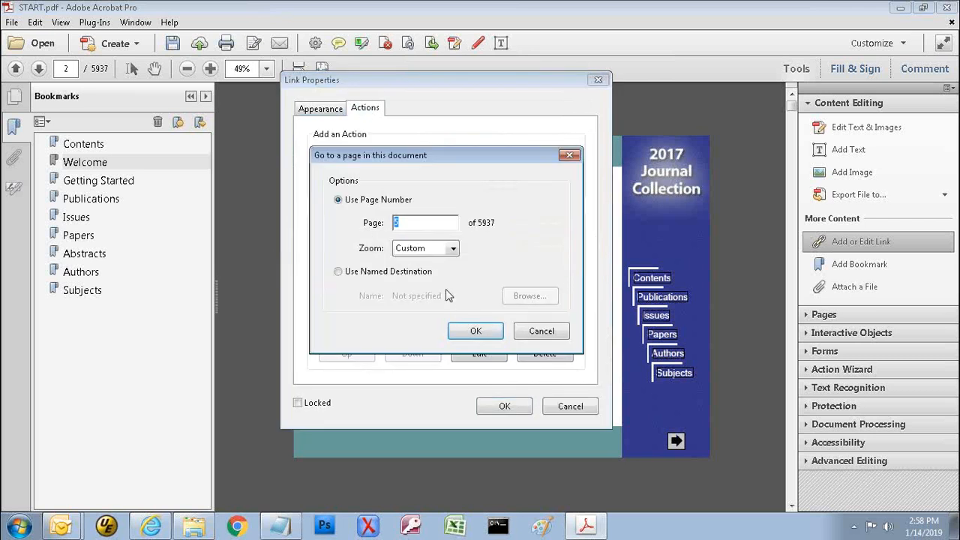
click(453, 250)
click(418, 314)
click(473, 331)
click(515, 406)
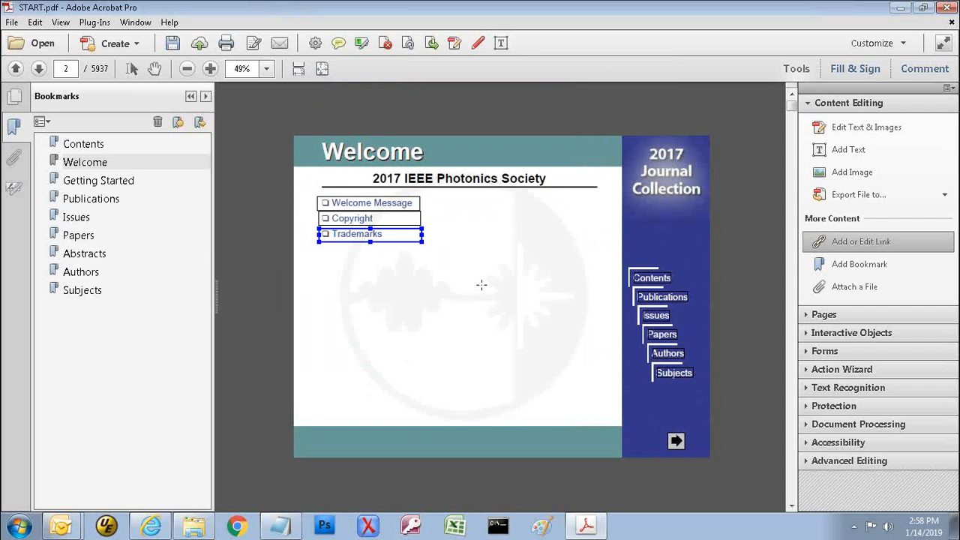
Test the cover's Welcome link with the Hand tool and return to the cover through the Welcome page's Contents link
click(81, 146)
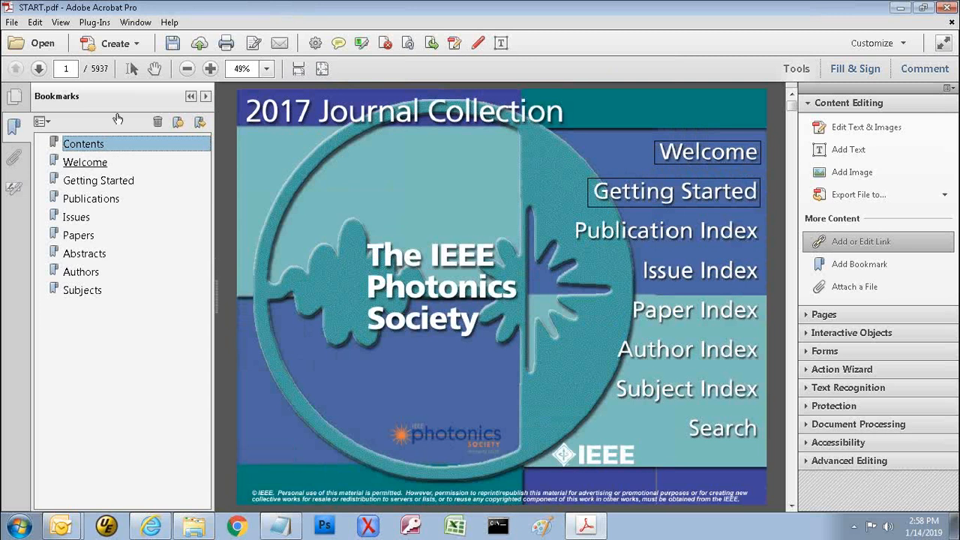
click(155, 69)
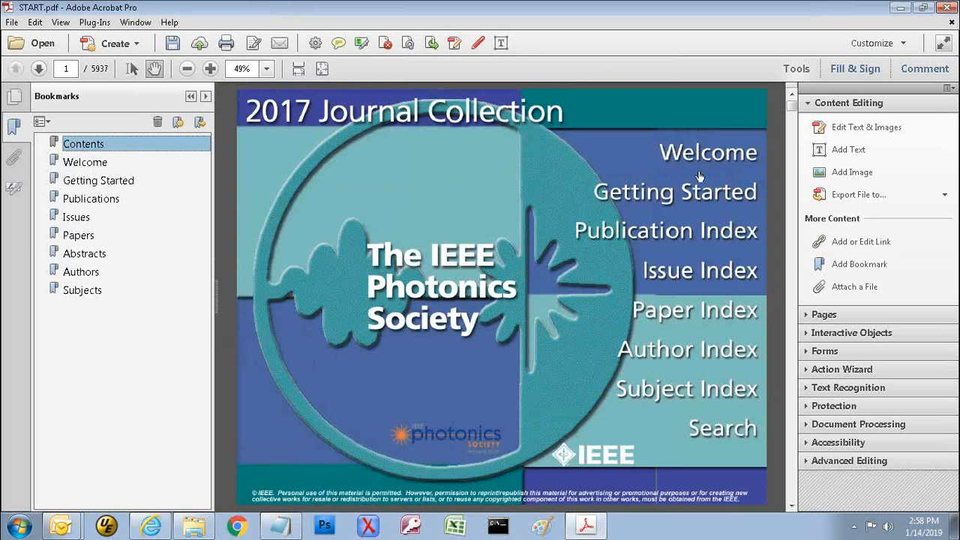
click(716, 157)
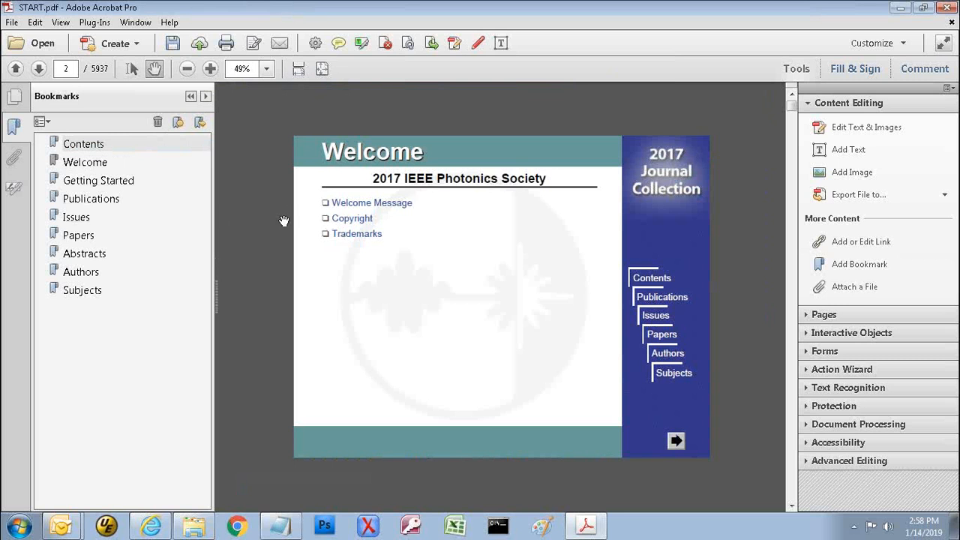
click(655, 281)
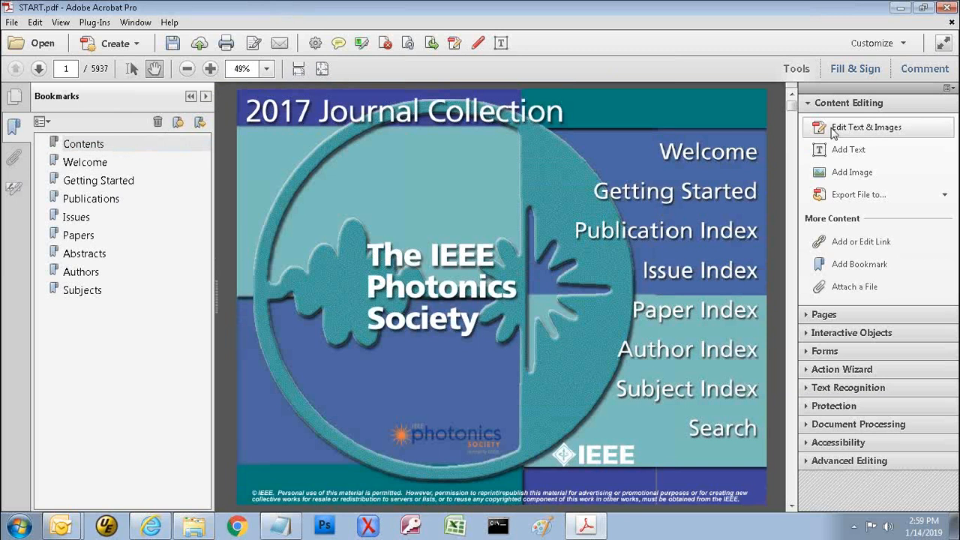
Check the go-to-page action of the cover's Welcome link and set the link's highlight style to Outline
click(849, 246)
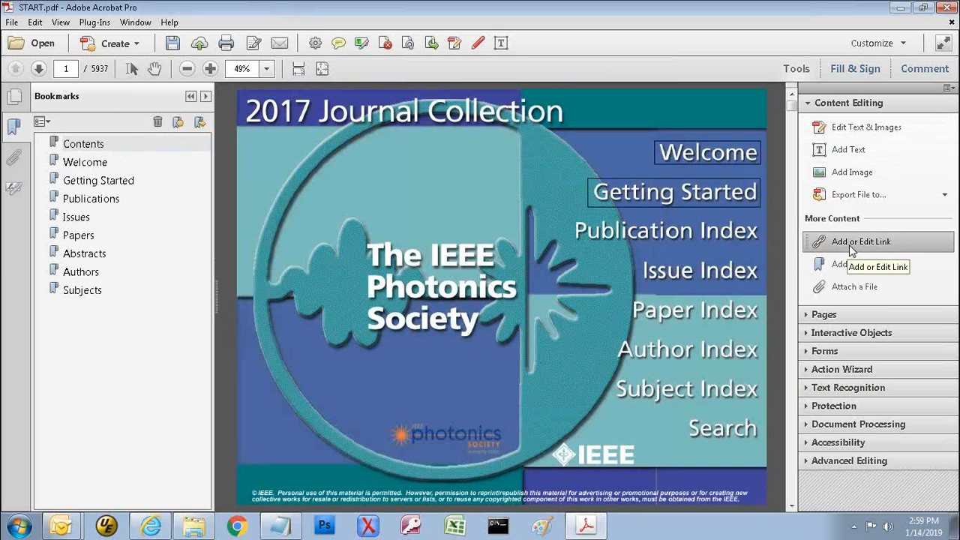
click(707, 153)
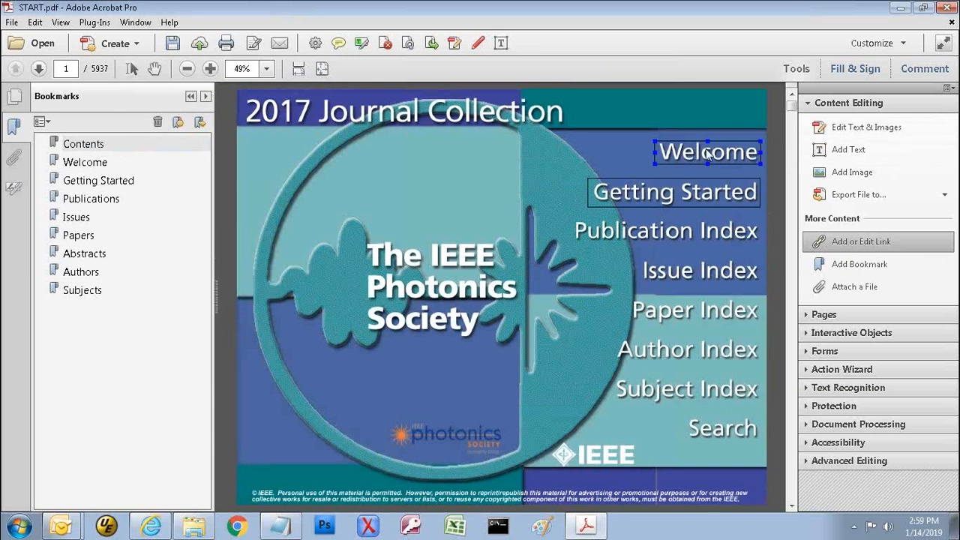
right_click(706, 148)
click(740, 264)
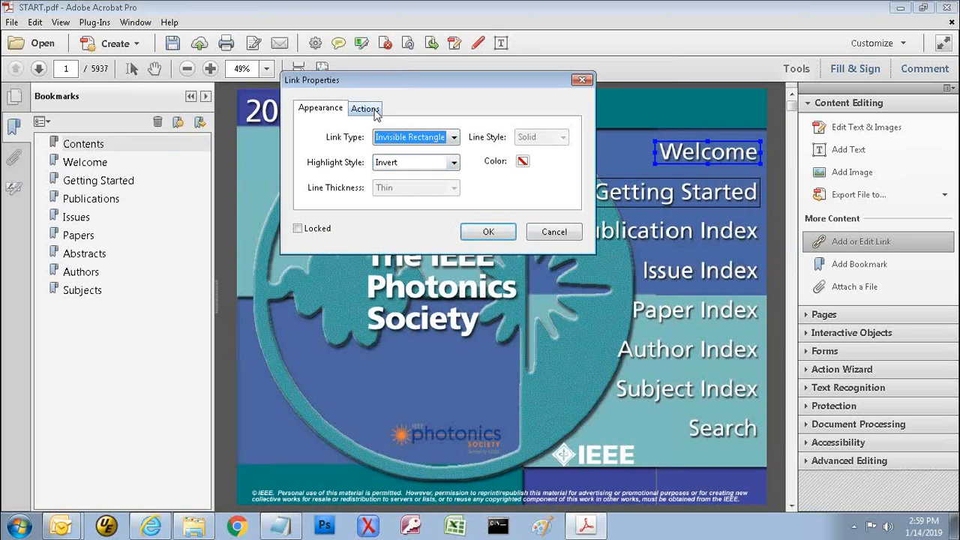
click(366, 109)
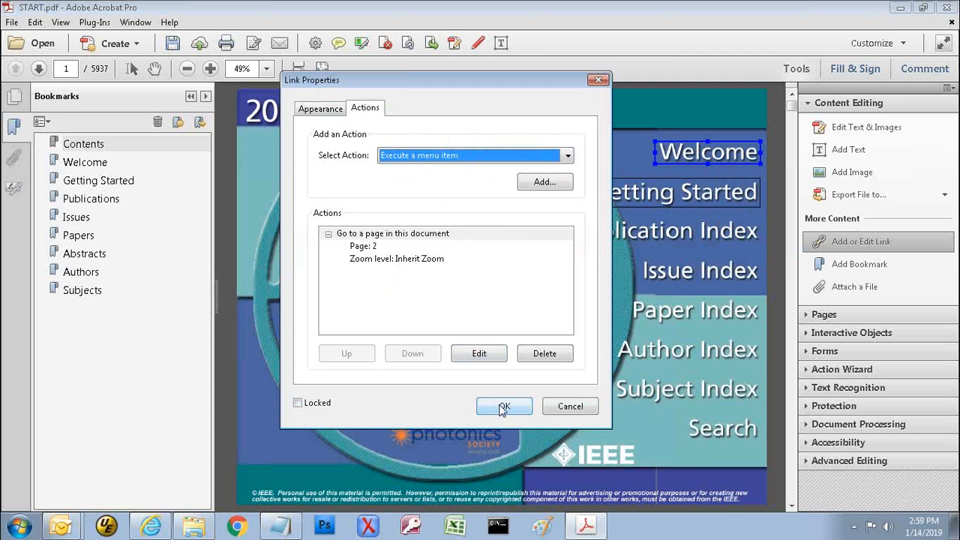
click(336, 117)
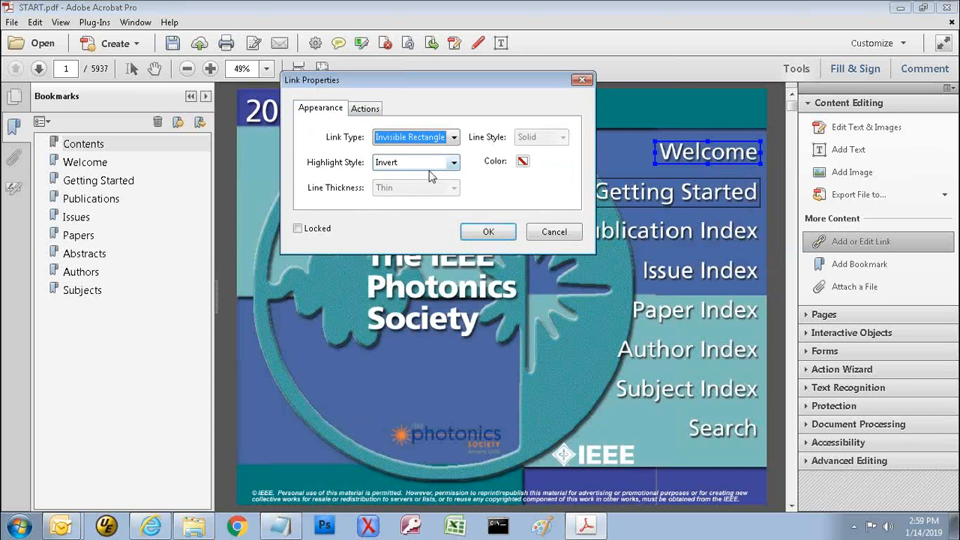
click(455, 165)
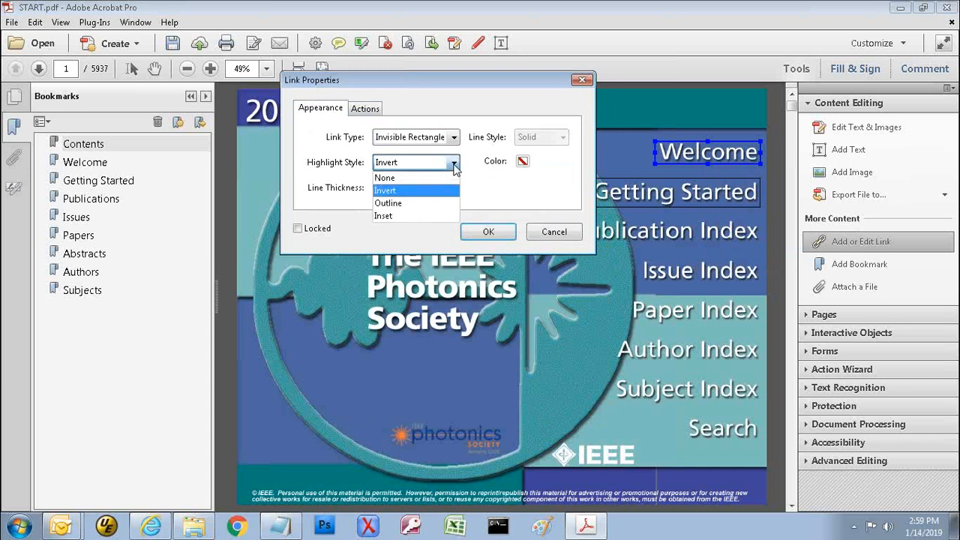
click(408, 203)
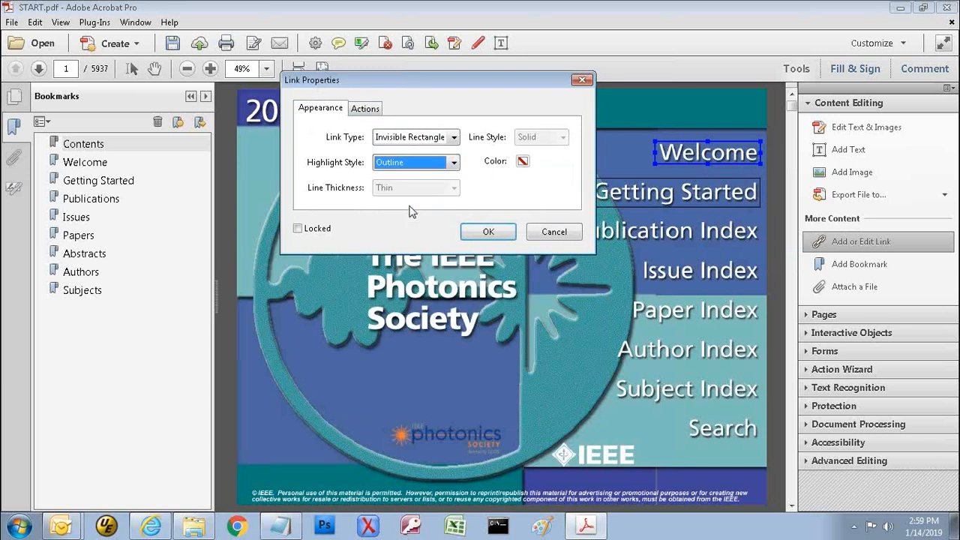
click(488, 233)
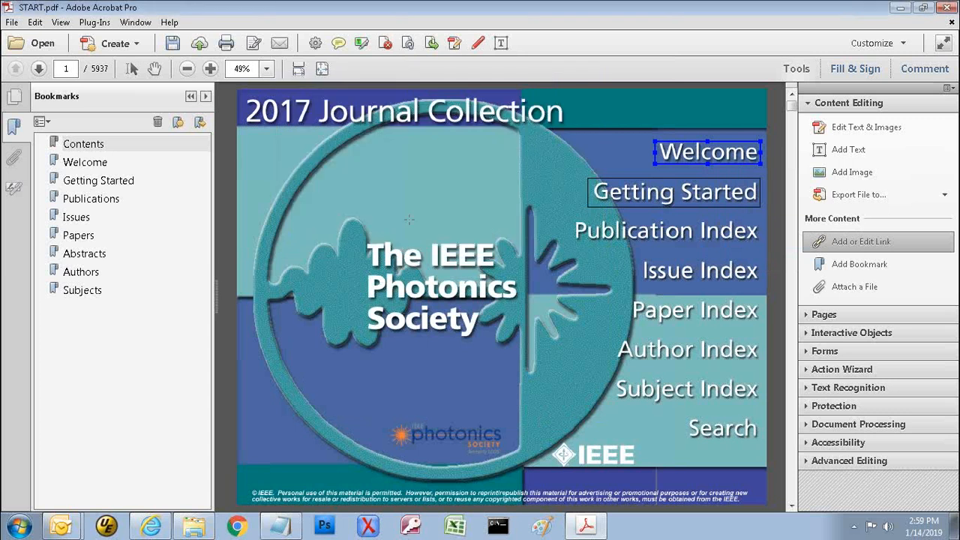
Test the Welcome link's Outline highlight with the Hand tool, and go back to the cover page
click(153, 68)
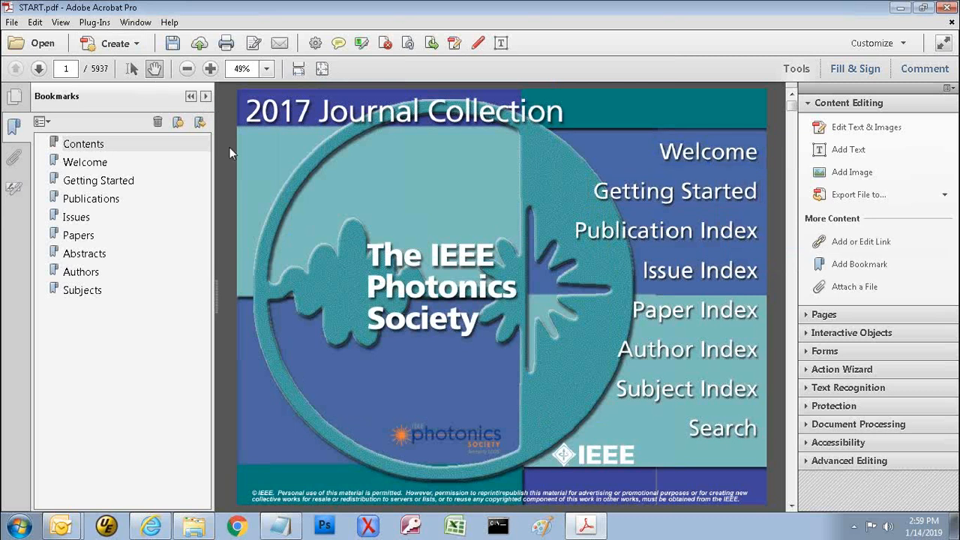
click(691, 171)
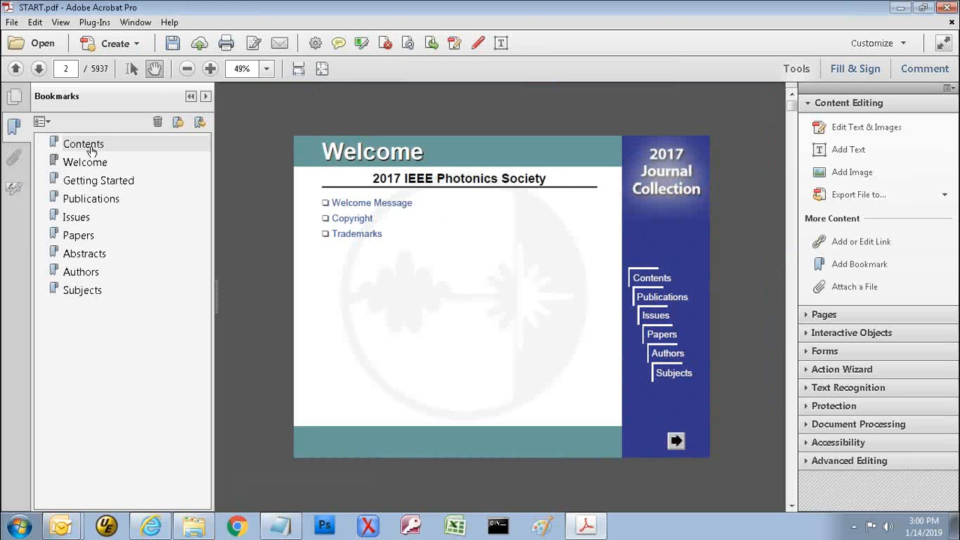
click(15, 68)
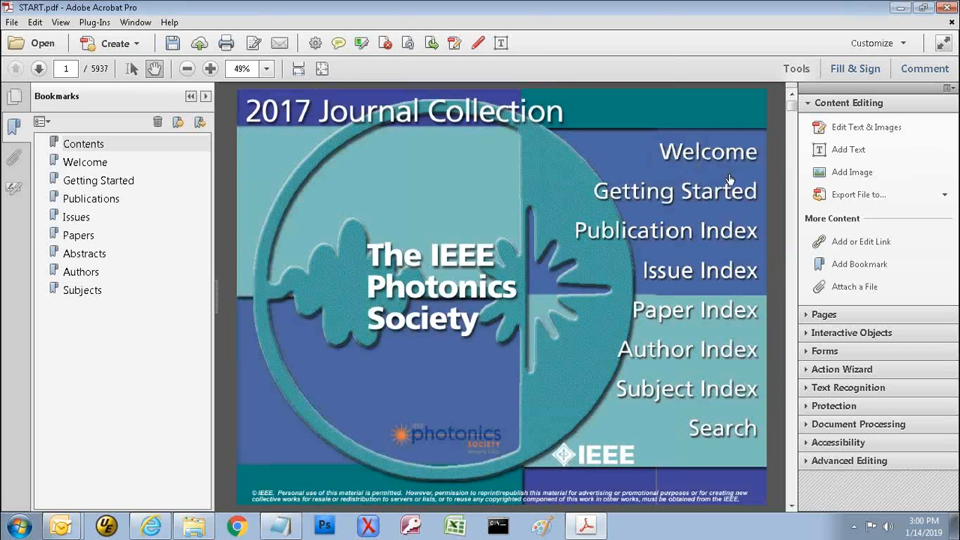
Set the highlight style of the cover's Welcome link back to Invert
click(848, 241)
right_click(674, 153)
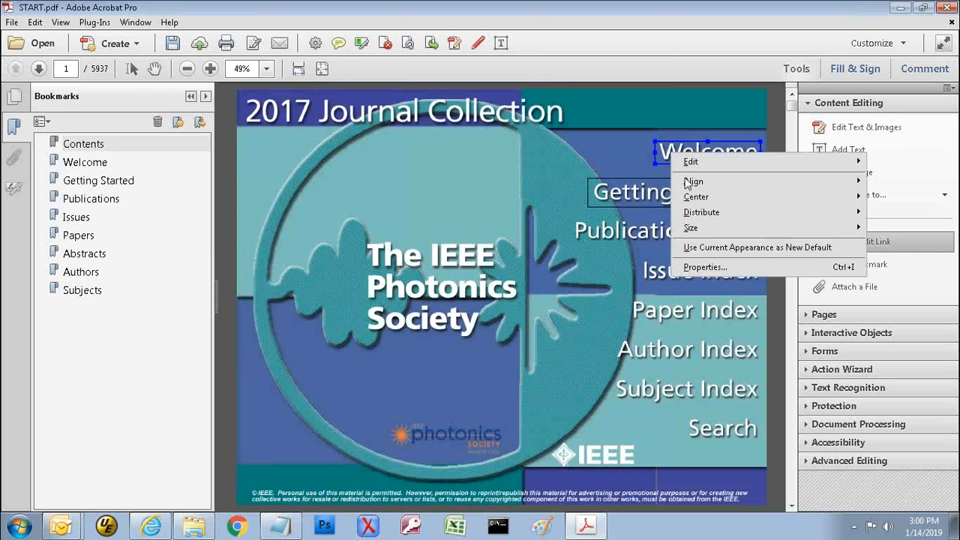
click(692, 272)
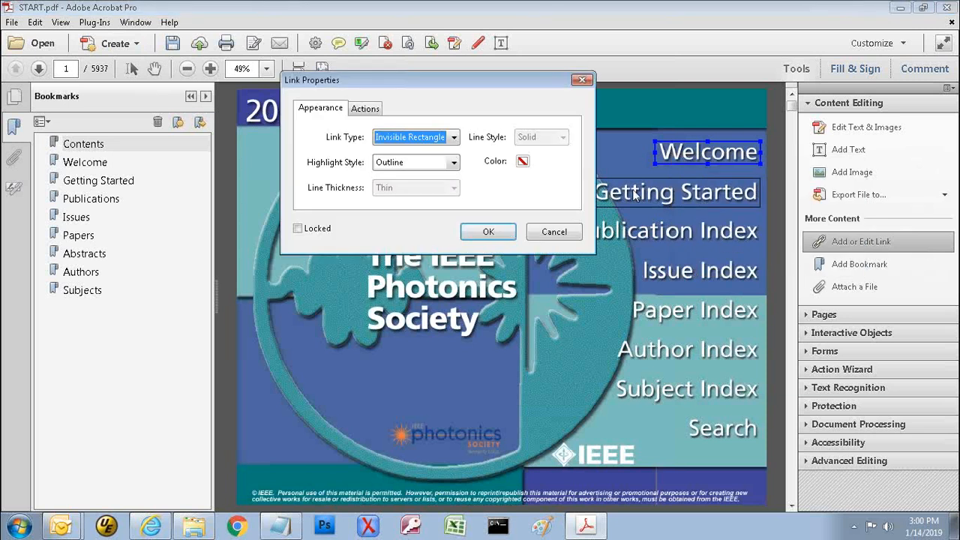
click(453, 164)
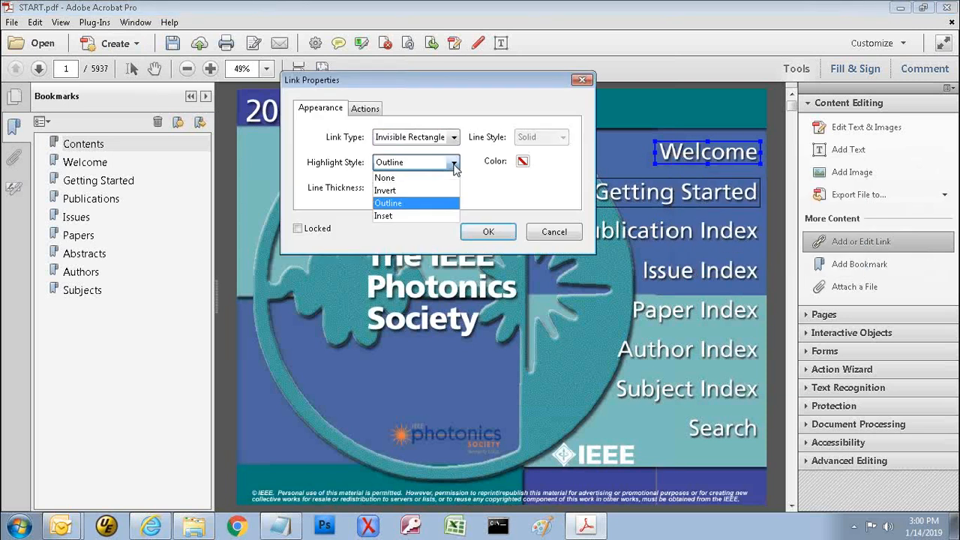
click(433, 191)
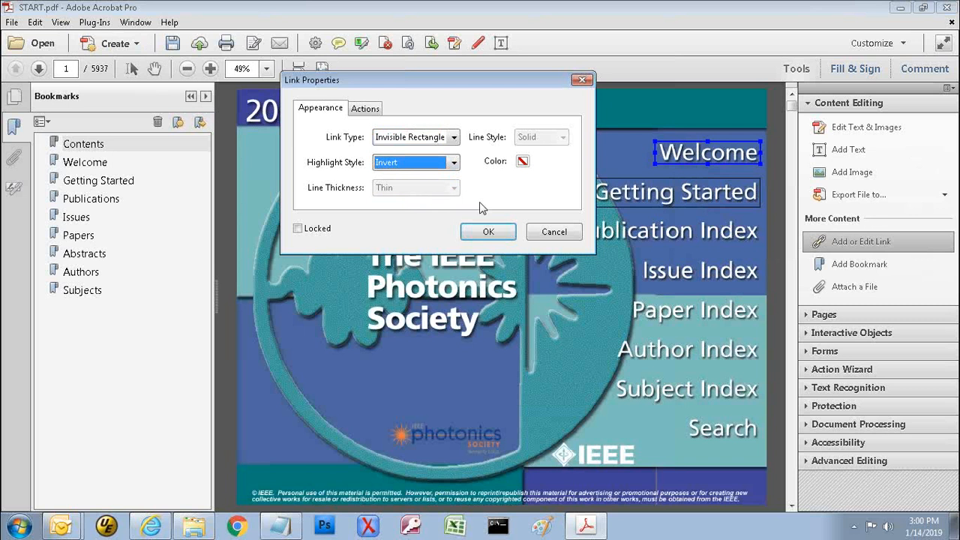
click(489, 233)
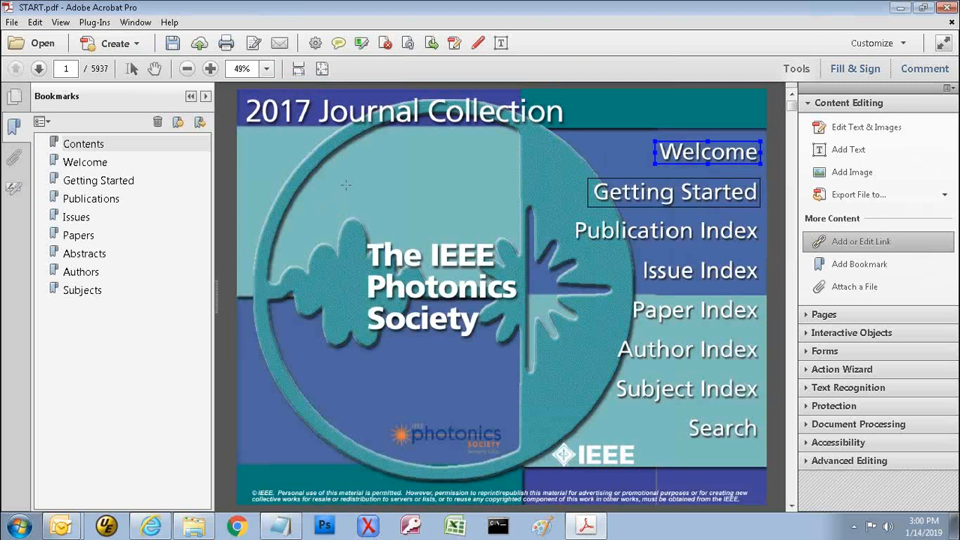
Rename the Publications bookmark as Publication Index
right_click(80, 202)
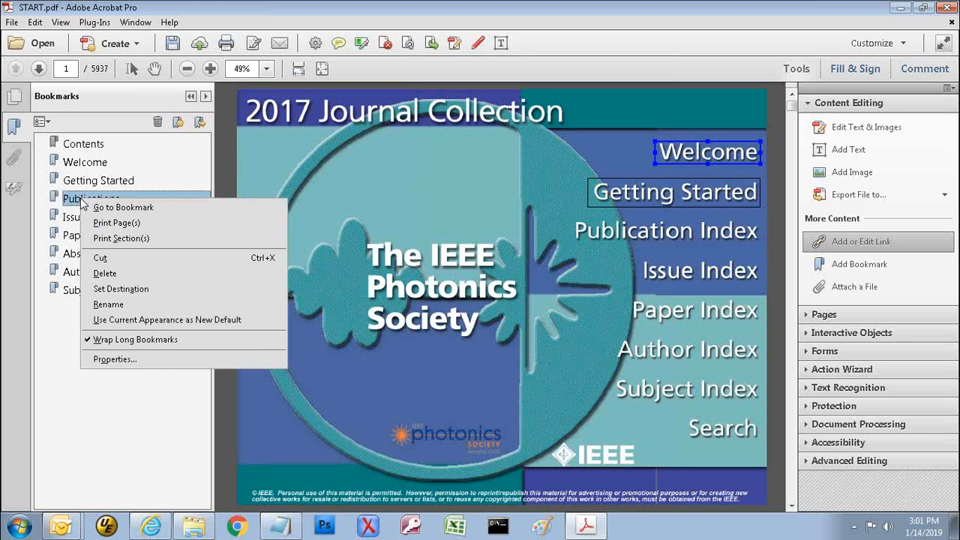
click(111, 304)
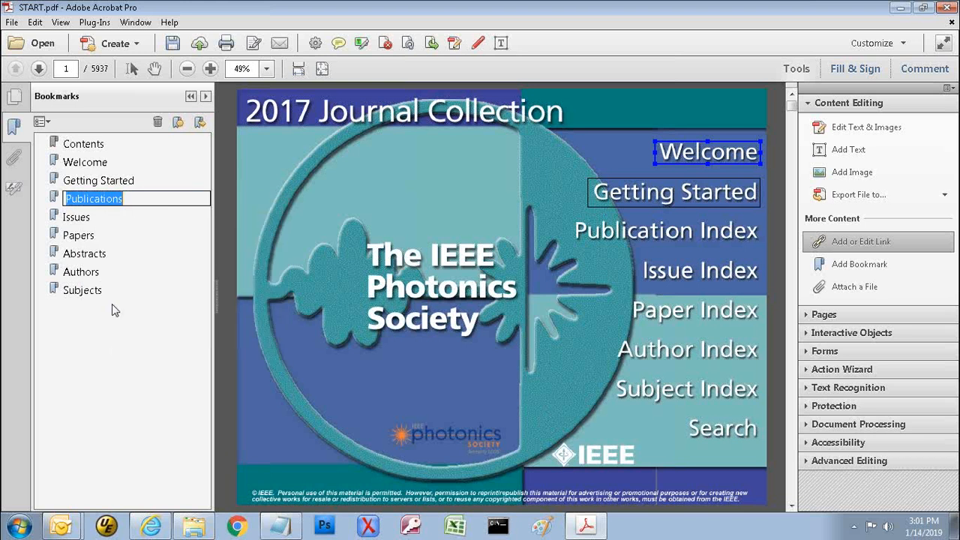
click(129, 199)
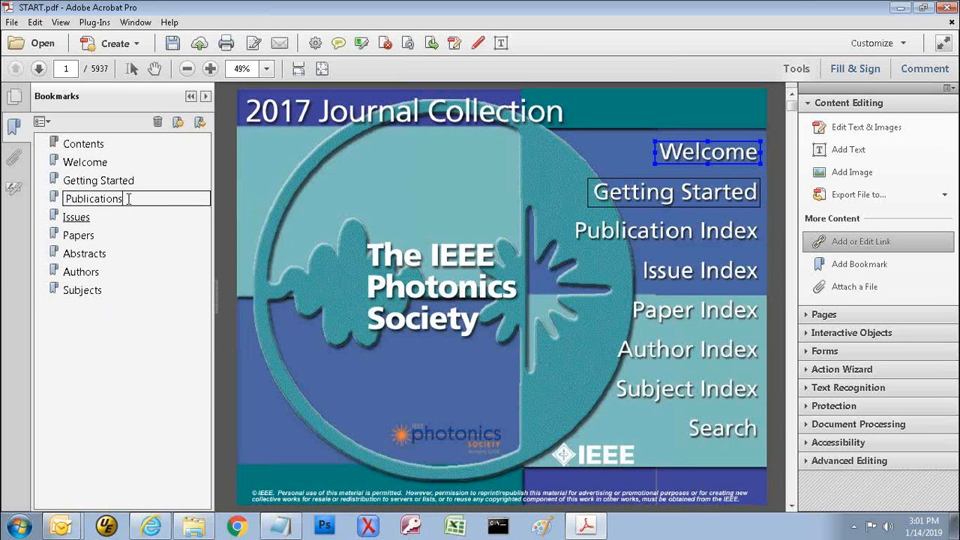
key(BackSpace)
text(Index)
drag(148, 199, 118, 204)
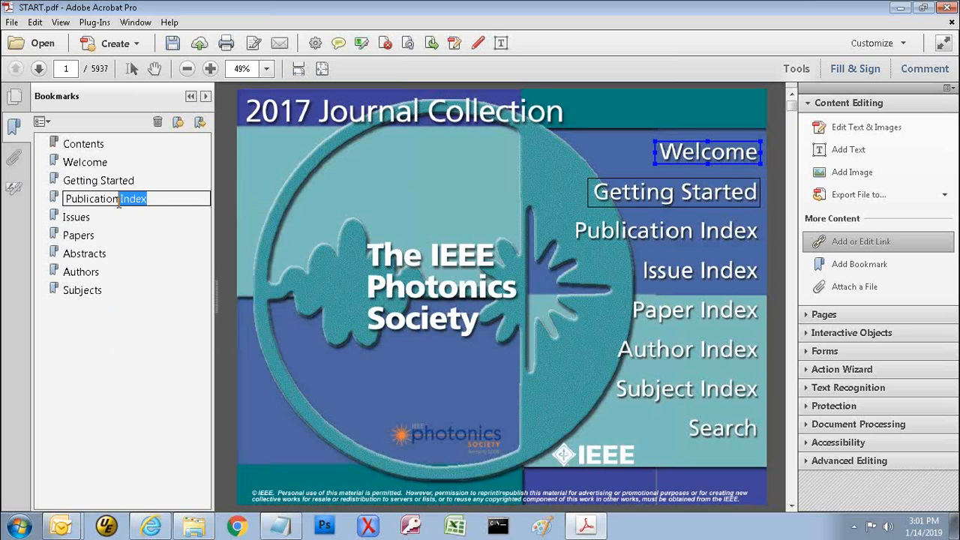
key(Return)
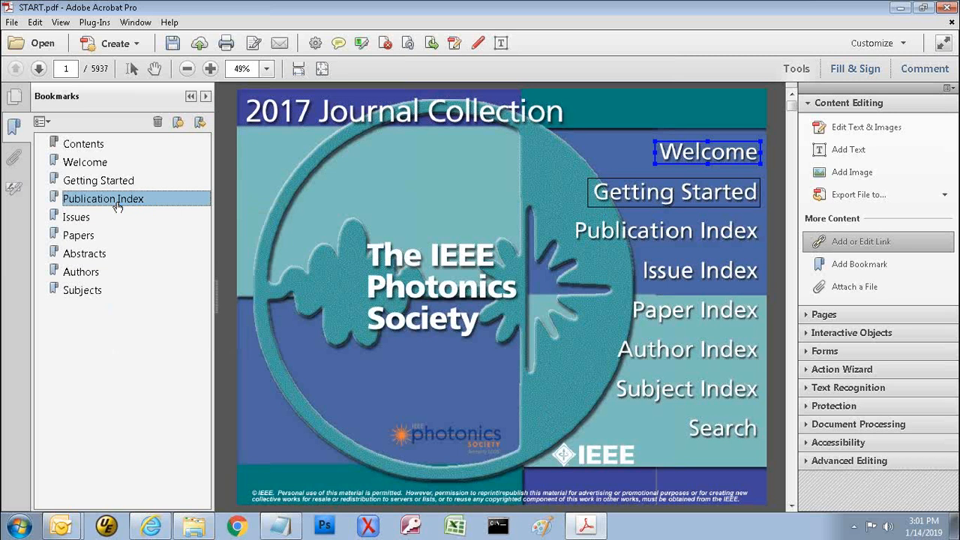
Rename the Issues bookmark as Issue Index
right_click(68, 218)
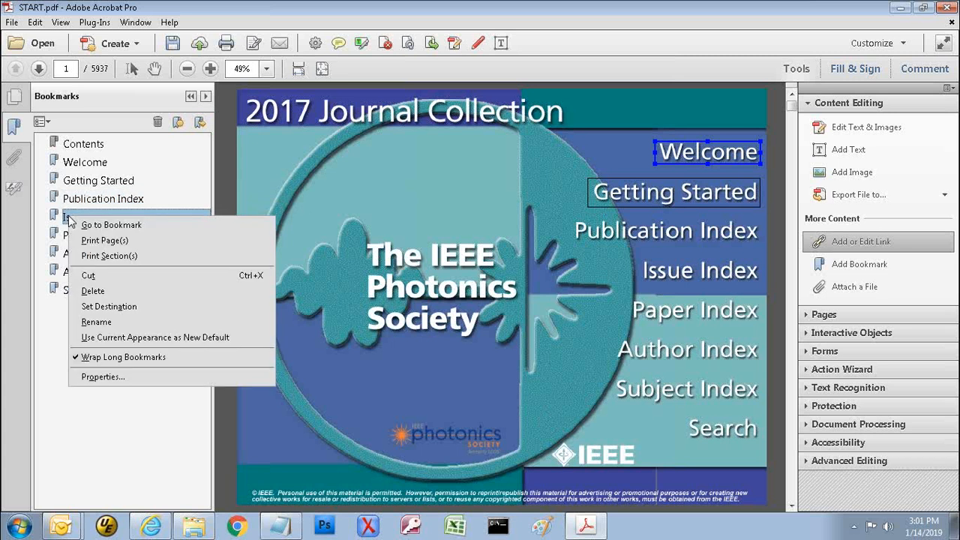
click(96, 322)
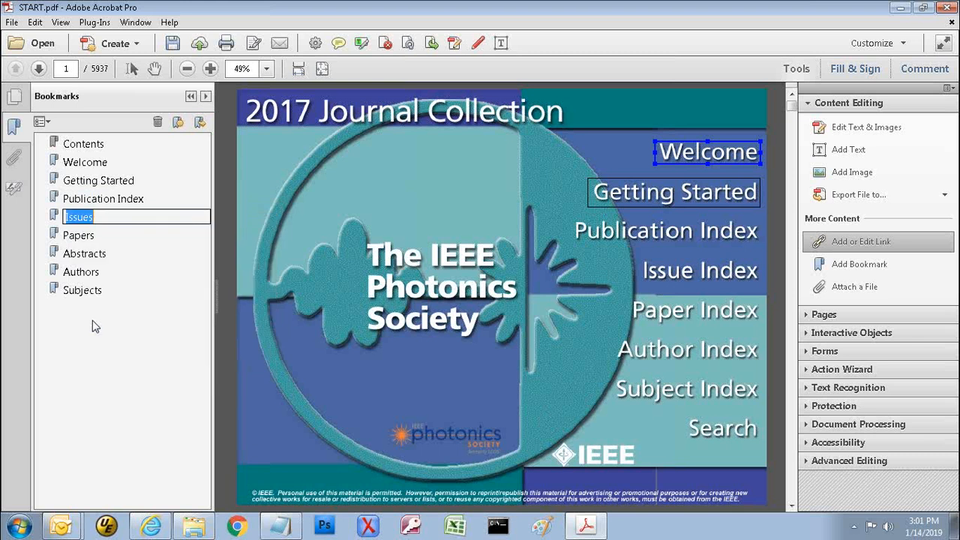
click(105, 216)
key(BackSpace)
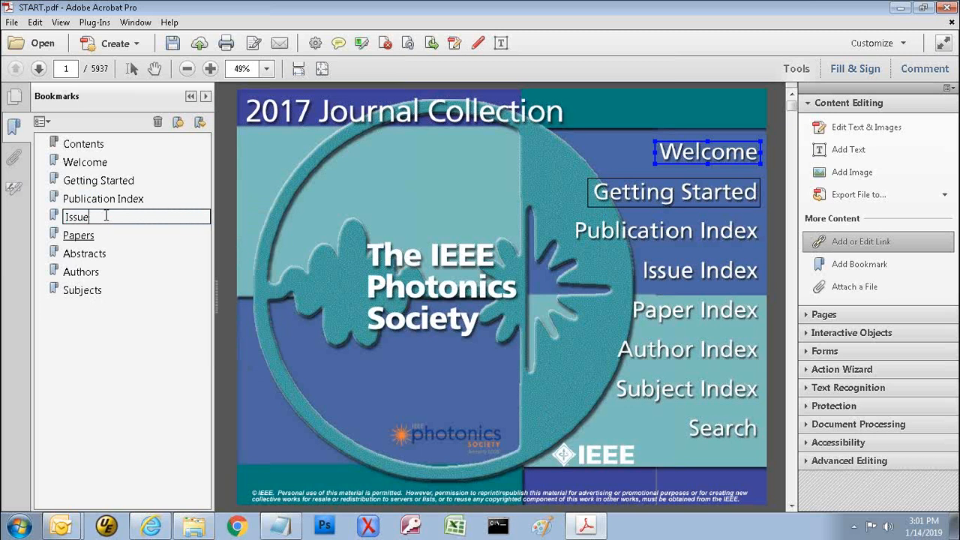
text(Index)
click(83, 237)
Rename the Papers bookmark as Papers Index and go back to the cover page through the Contents bookmark
right_click(85, 239)
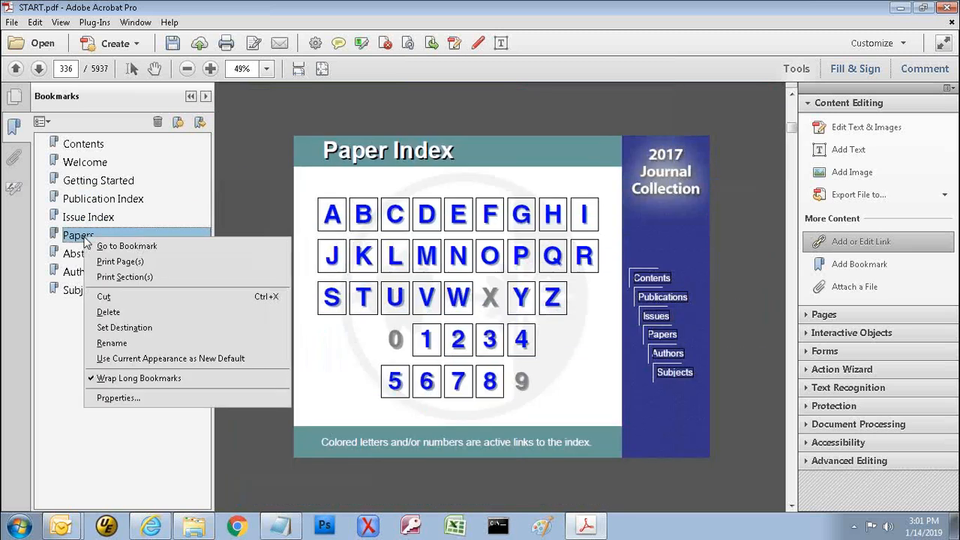
click(118, 345)
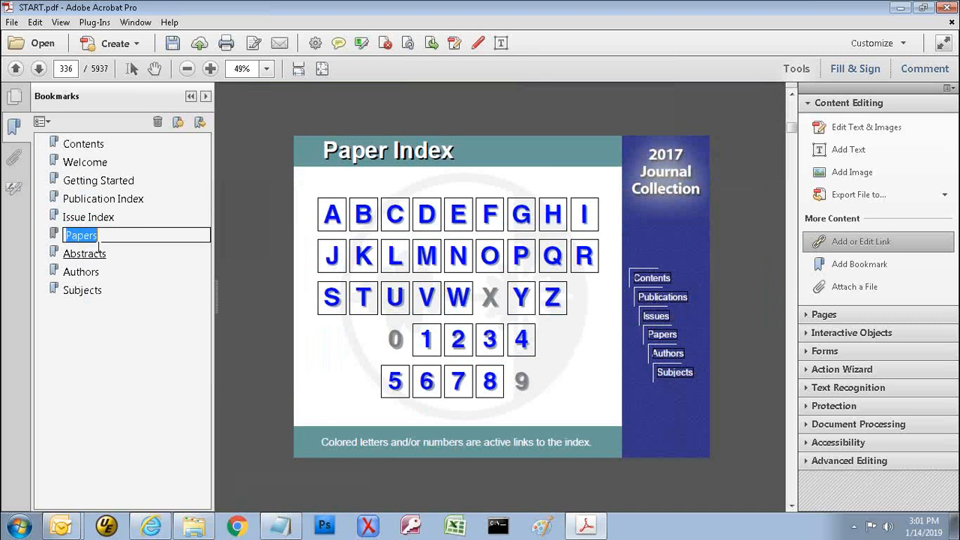
key(End)
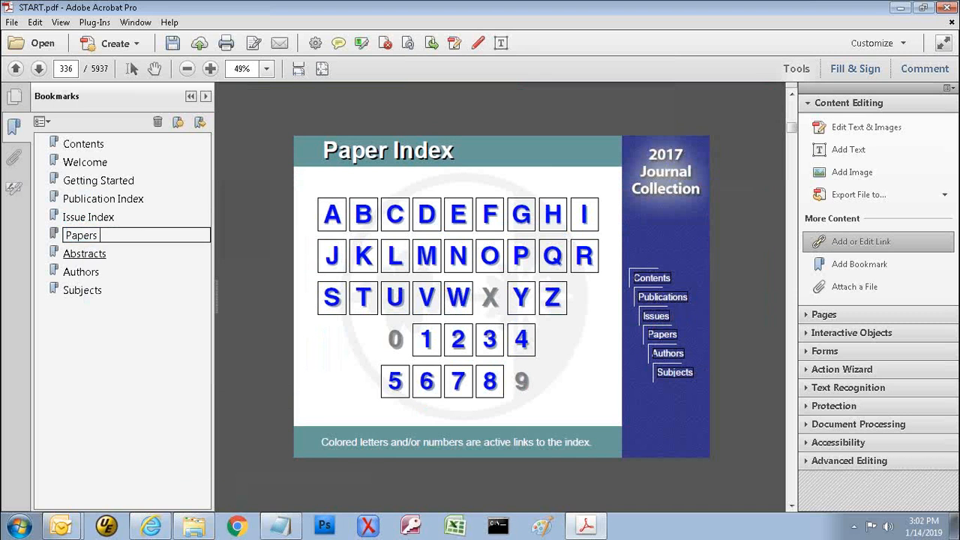
text(Index)
click(85, 145)
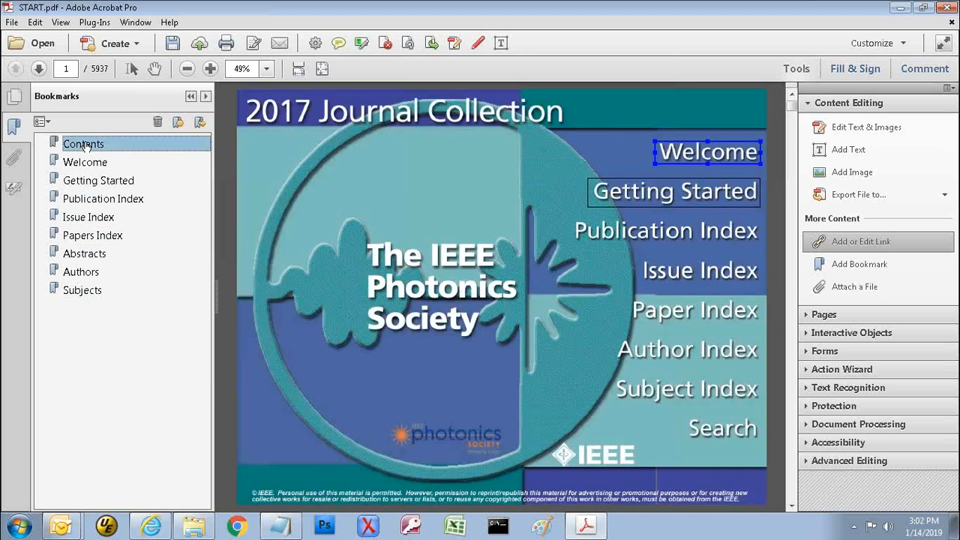
Correct the name of the Papers Index bookmark to Paper Index
right_click(96, 239)
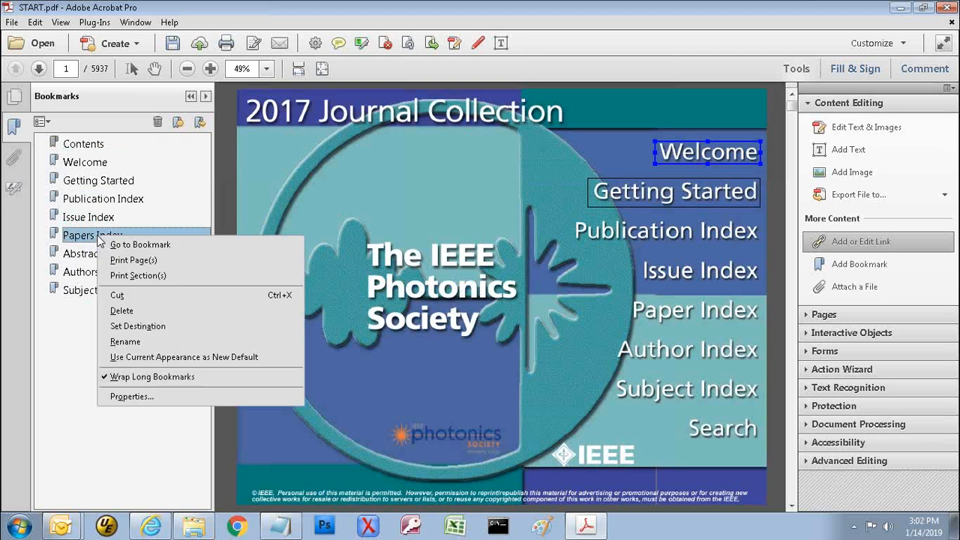
click(118, 344)
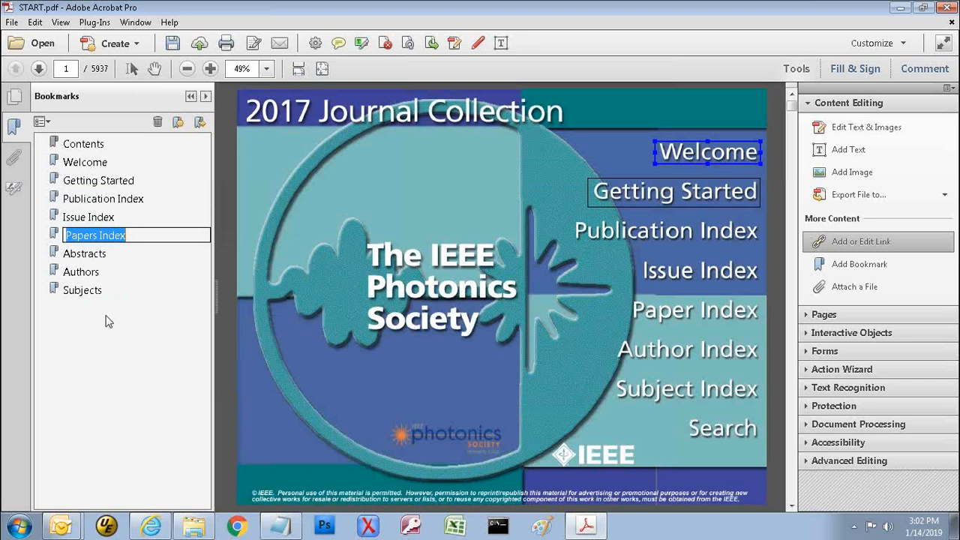
click(99, 235)
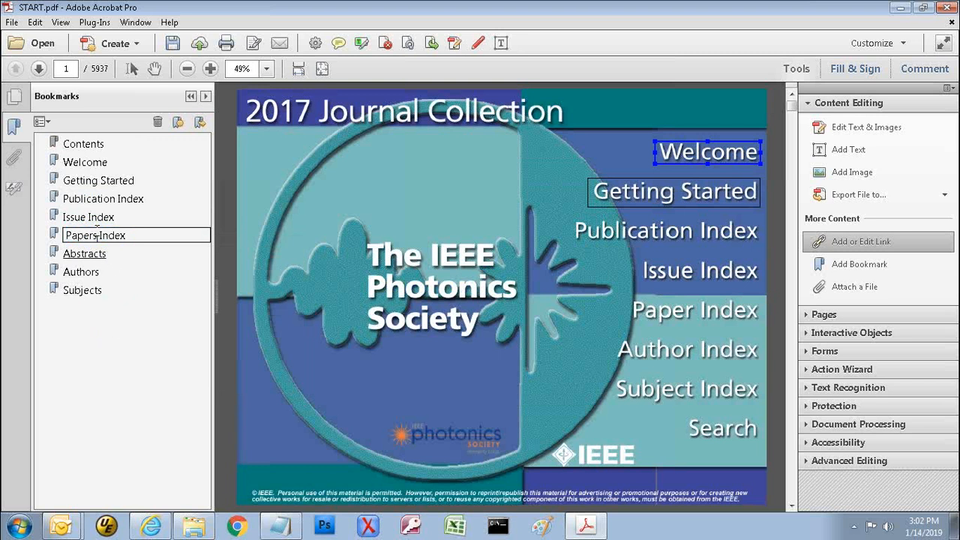
key(BackSpace)
key(Return)
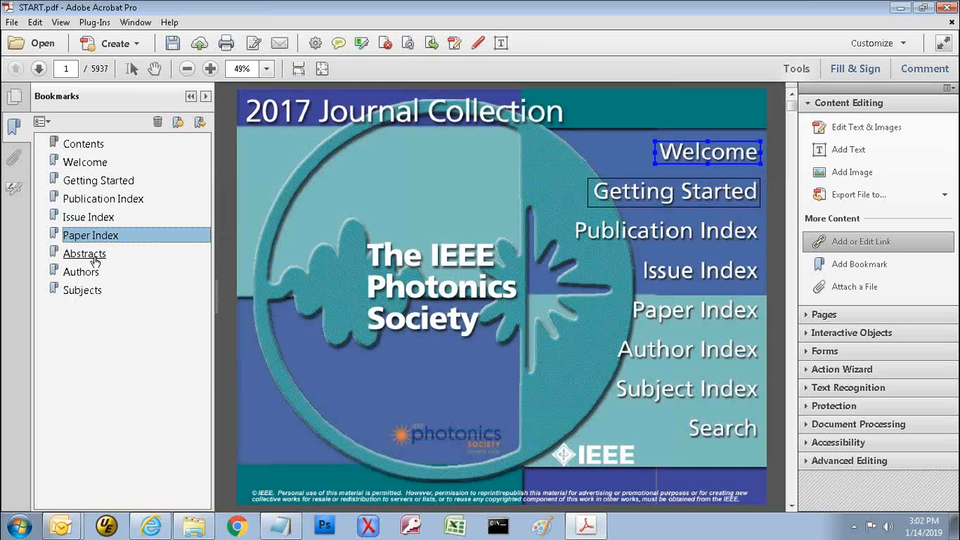
Rename the Authors bookmark as Author Index
right_click(96, 260)
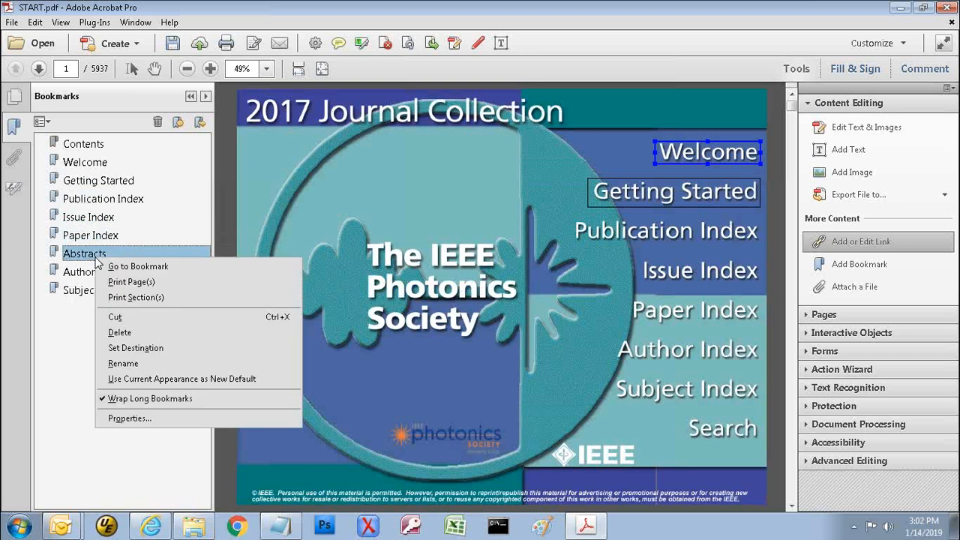
right_click(84, 275)
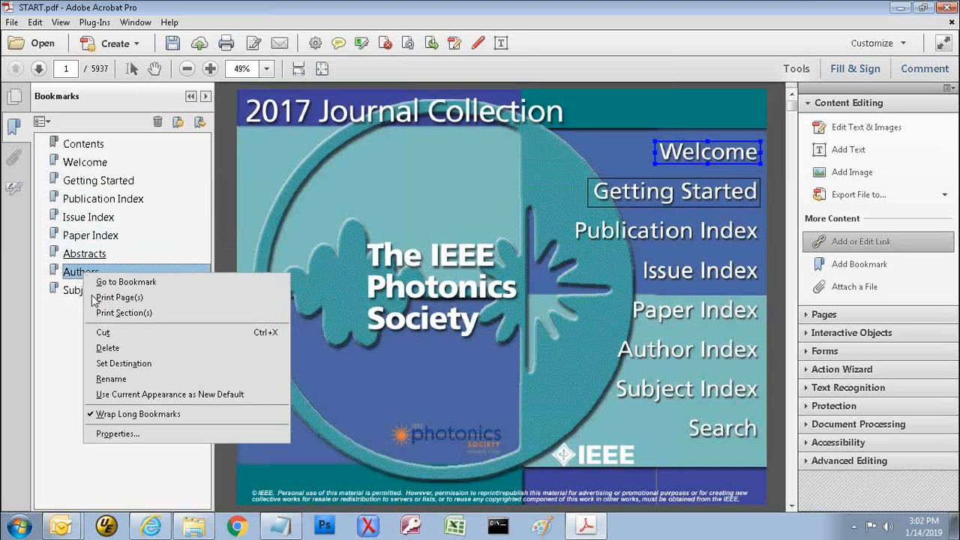
click(111, 379)
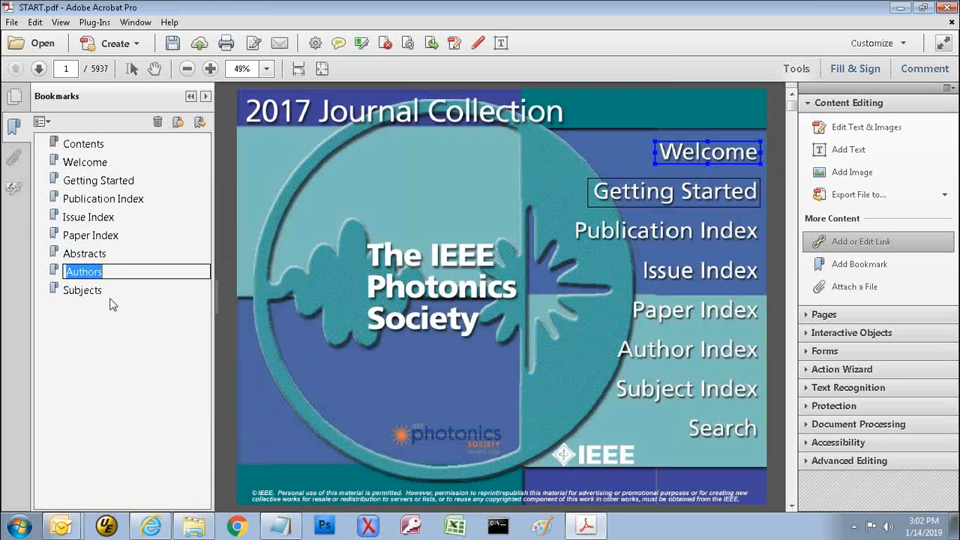
click(111, 273)
key(BackSpace)
text(Index)
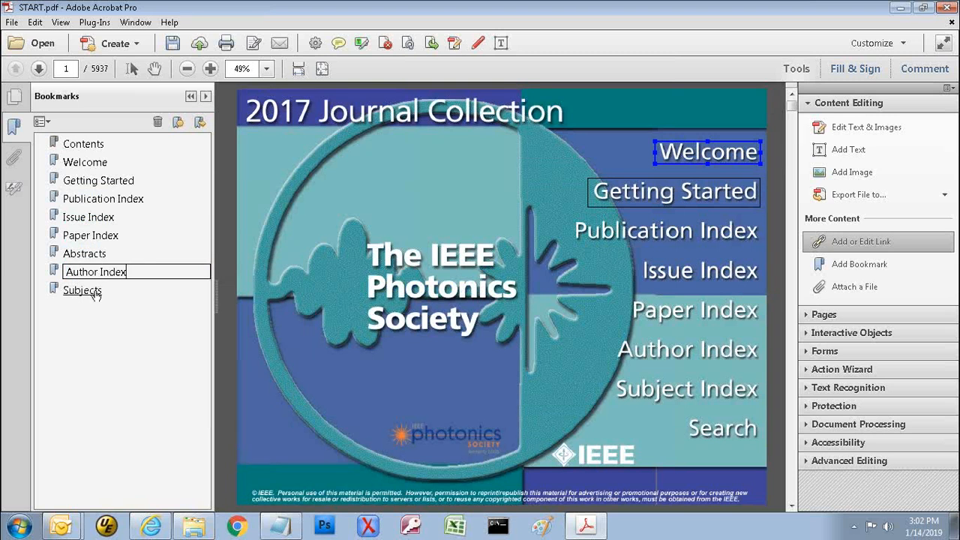
key(Return)
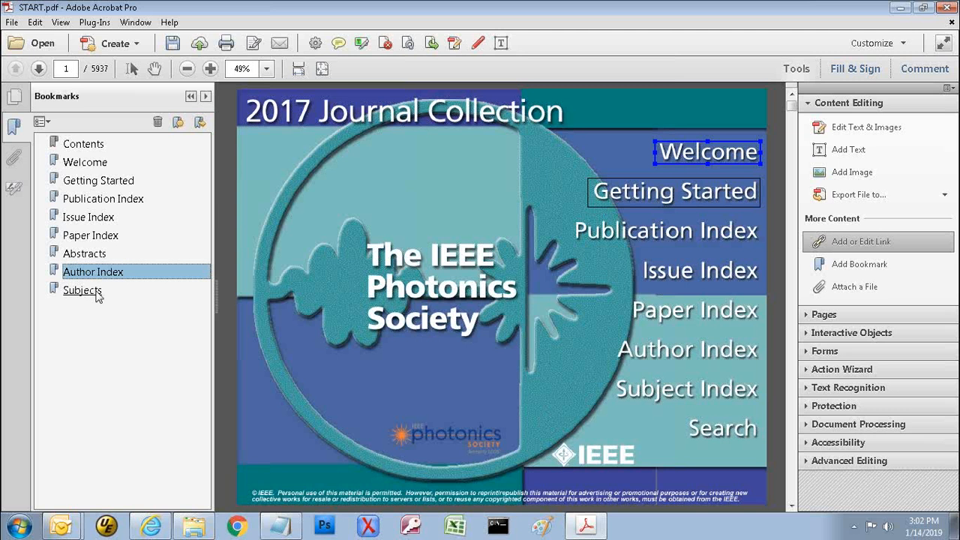
Test the Paper Index bookmark and return to the cover page through the Contents bookmark
right_click(95, 294)
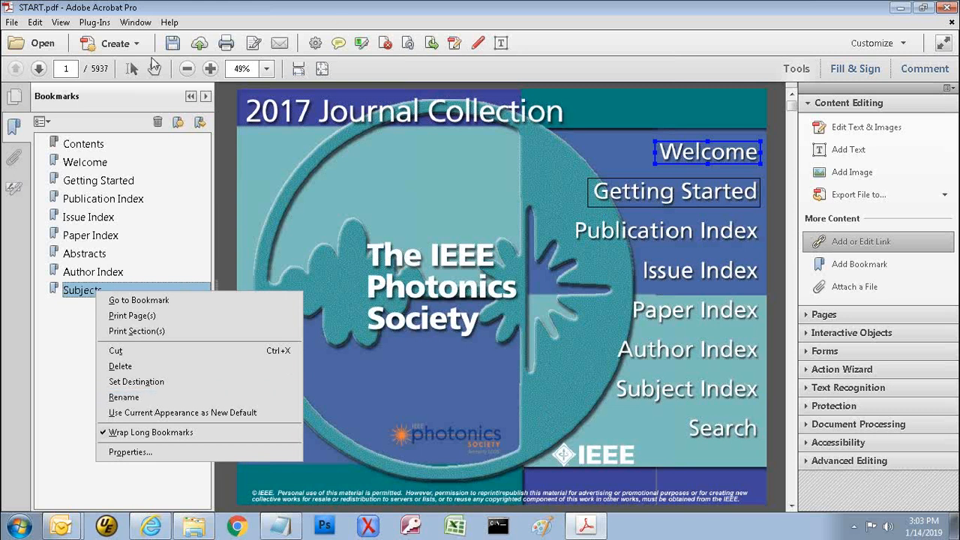
click(171, 11)
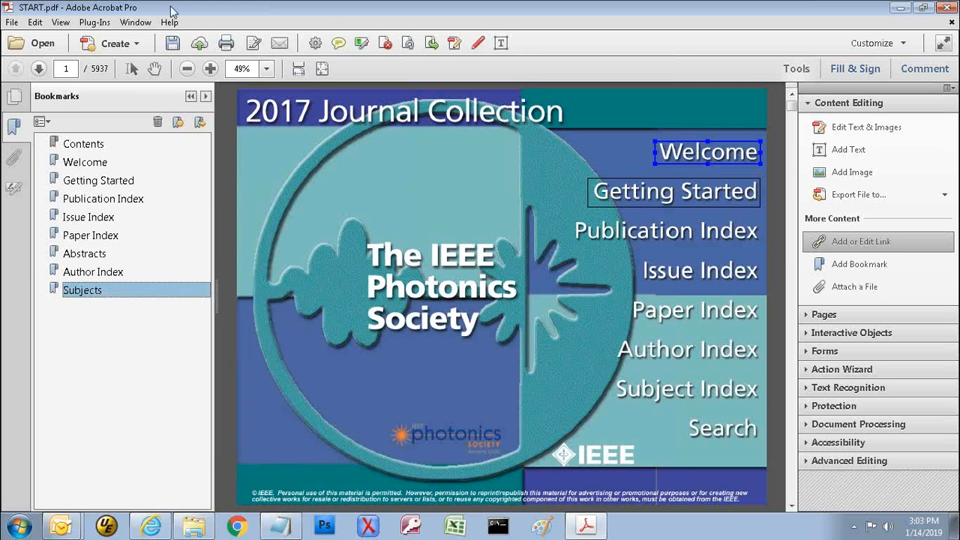
click(83, 235)
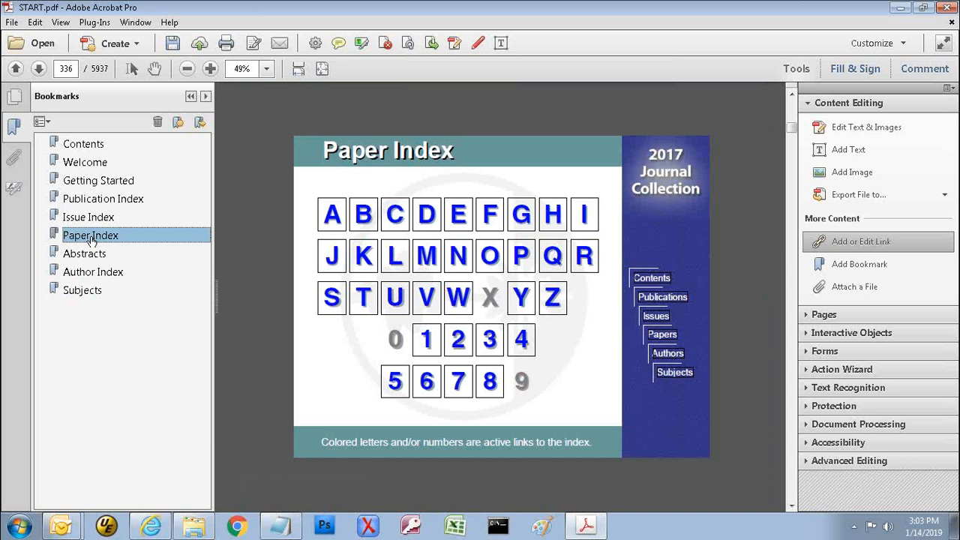
click(52, 145)
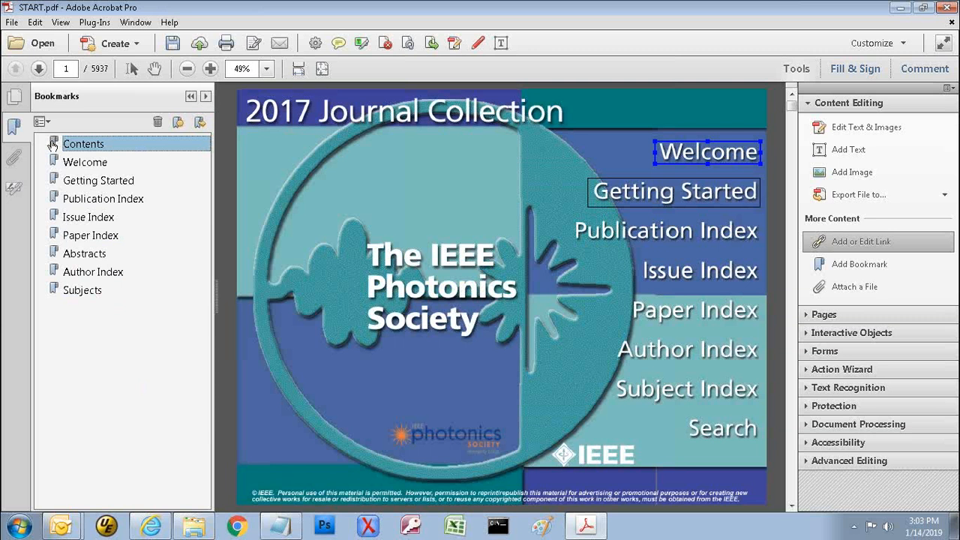
right_click(77, 239)
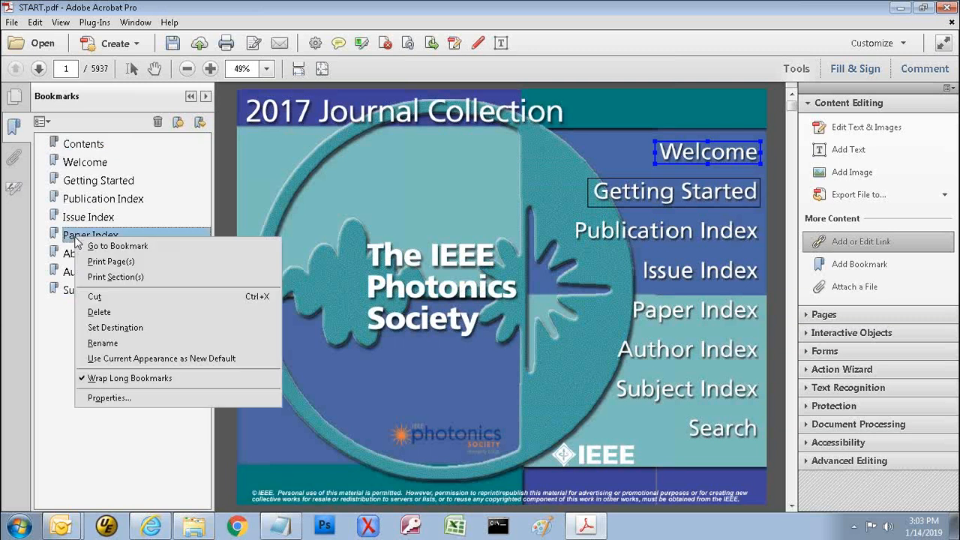
key(Down)
key(Down)
key(Down)
key(Down)
click(314, 16)
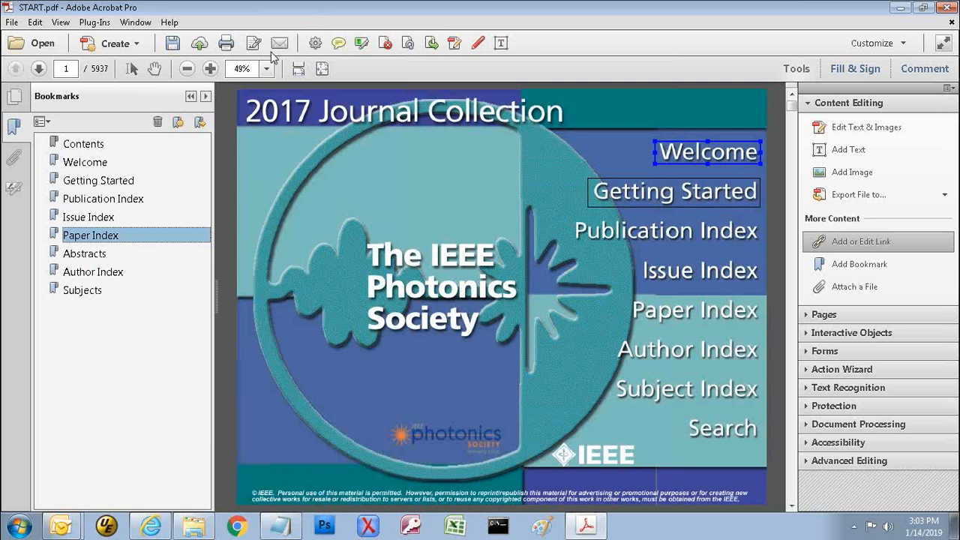
Rename the Subjects bookmark as Subject Index
right_click(82, 294)
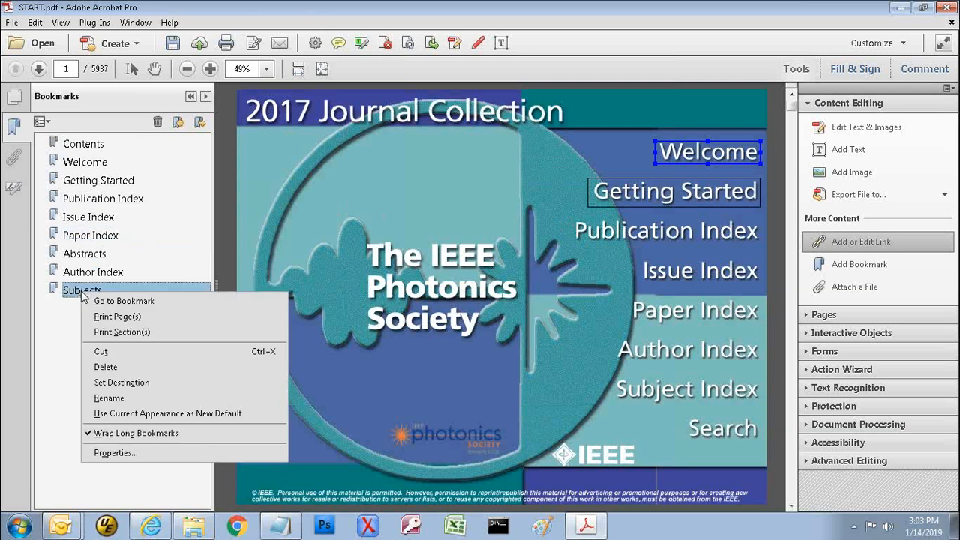
click(123, 401)
click(122, 291)
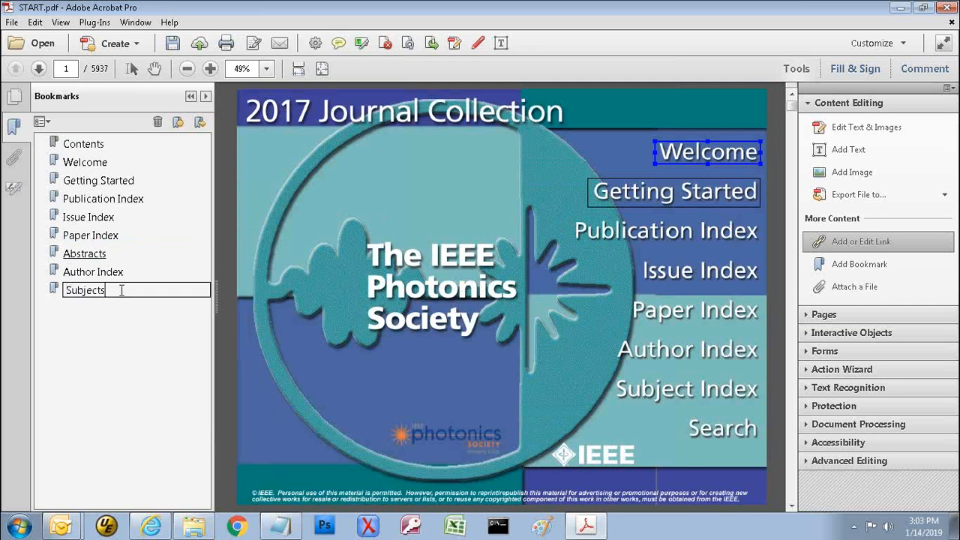
key(BackSpace)
text(Index)
key(Return)
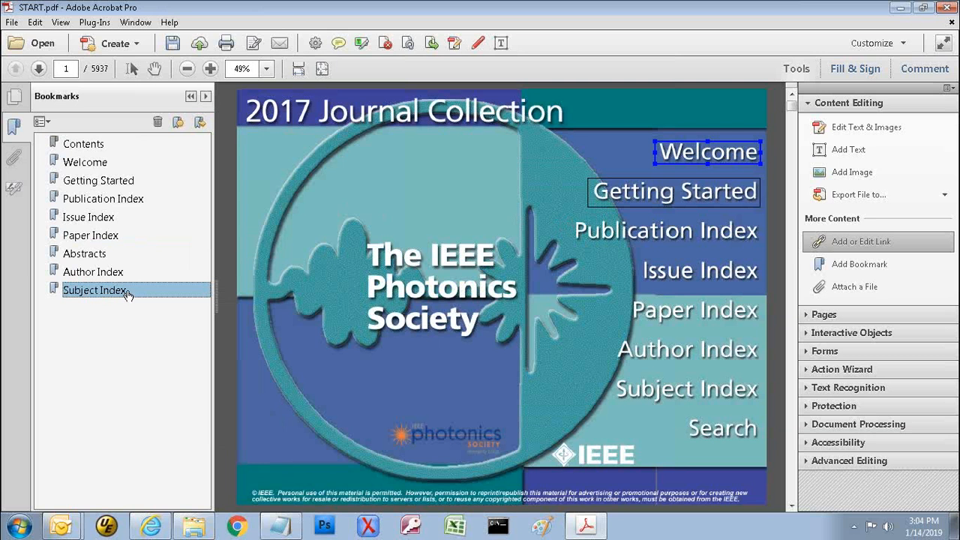
Add a new bookmark named Search after the Subject Index bookmark
key(ctrl+b)
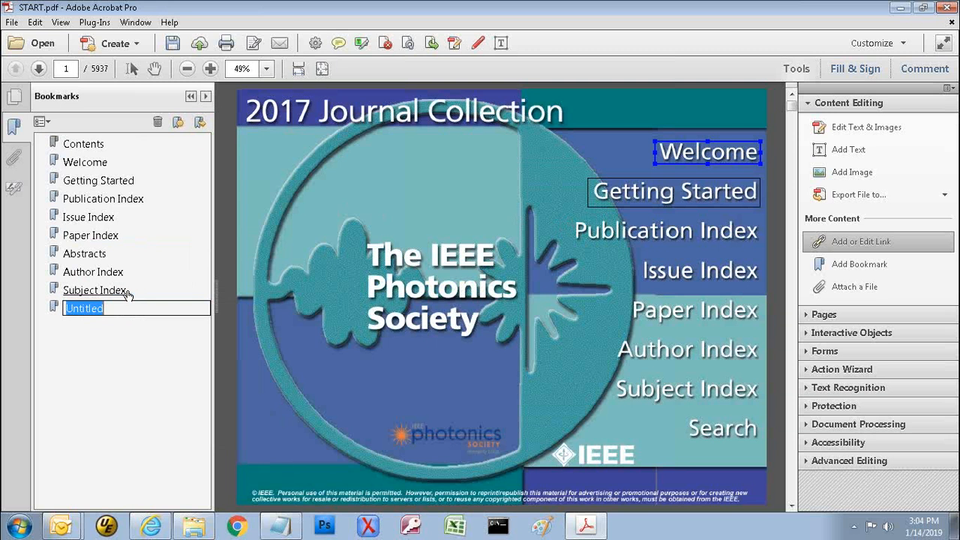
text(Search)
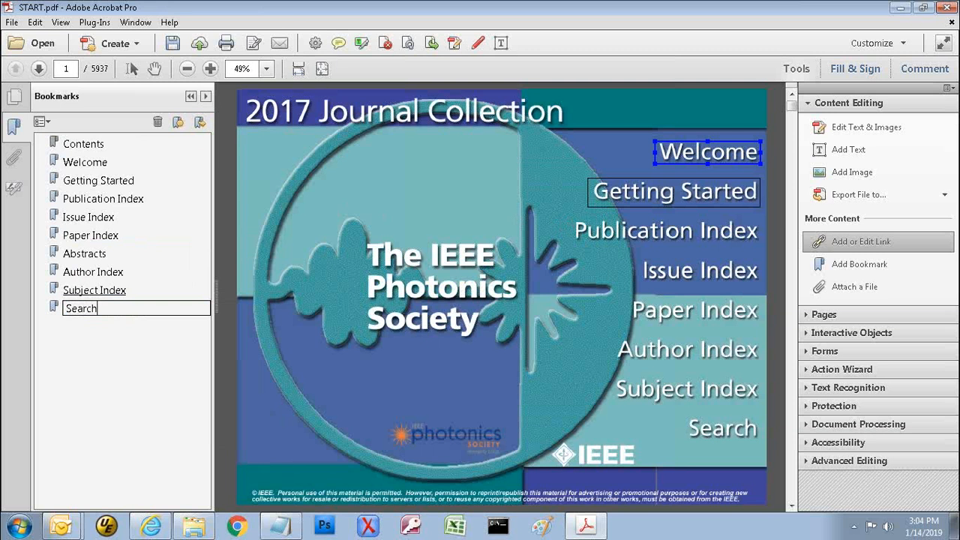
key(Return)
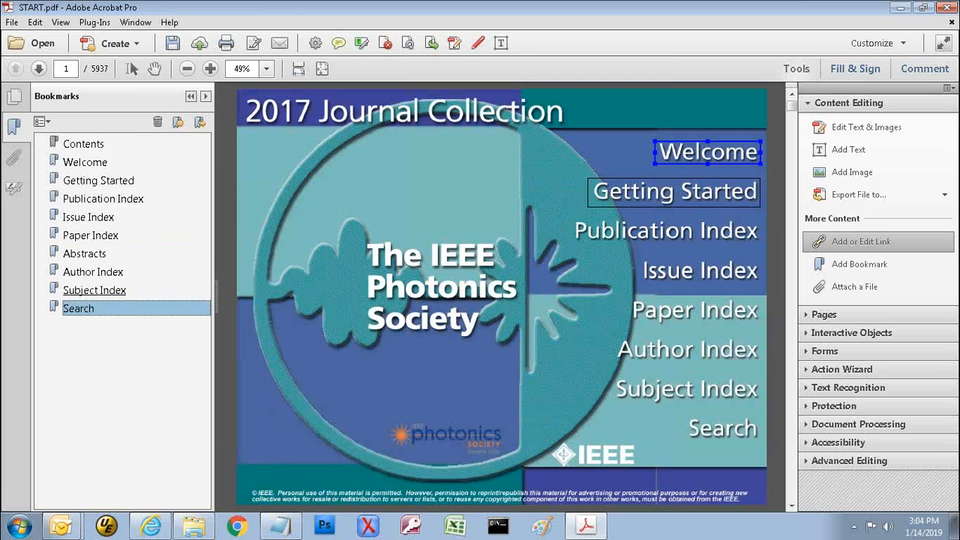
Delete the existing go-to-page action from the Search bookmark's properties
right_click(123, 310)
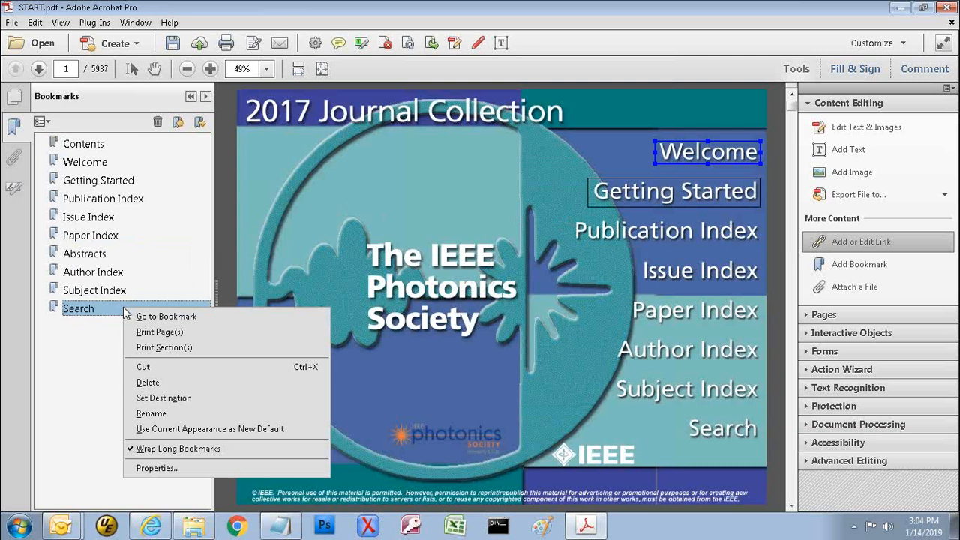
click(165, 469)
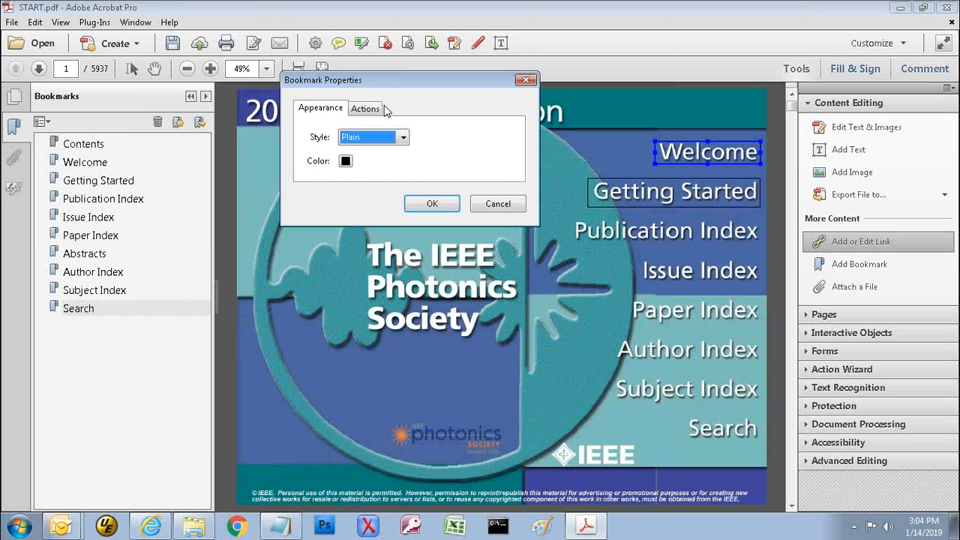
click(403, 138)
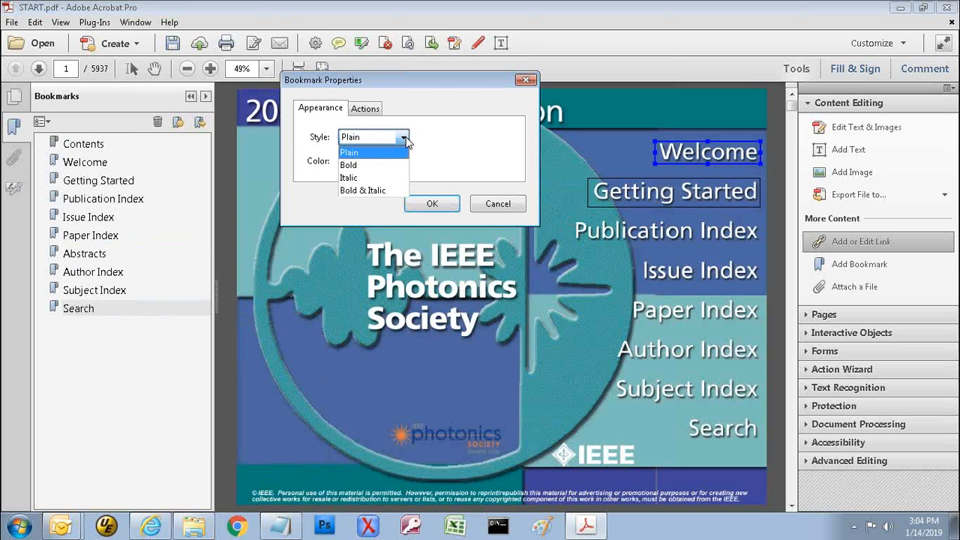
click(405, 141)
click(367, 110)
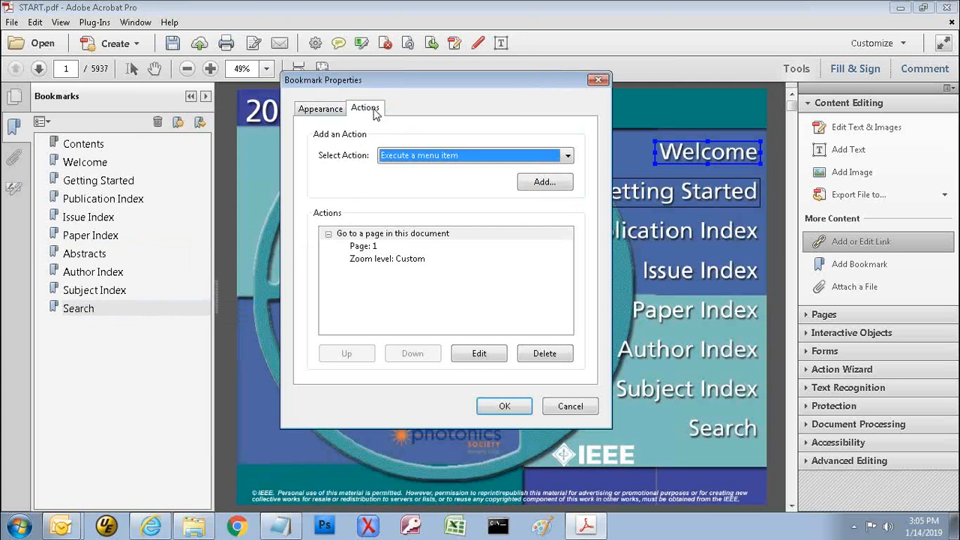
click(545, 356)
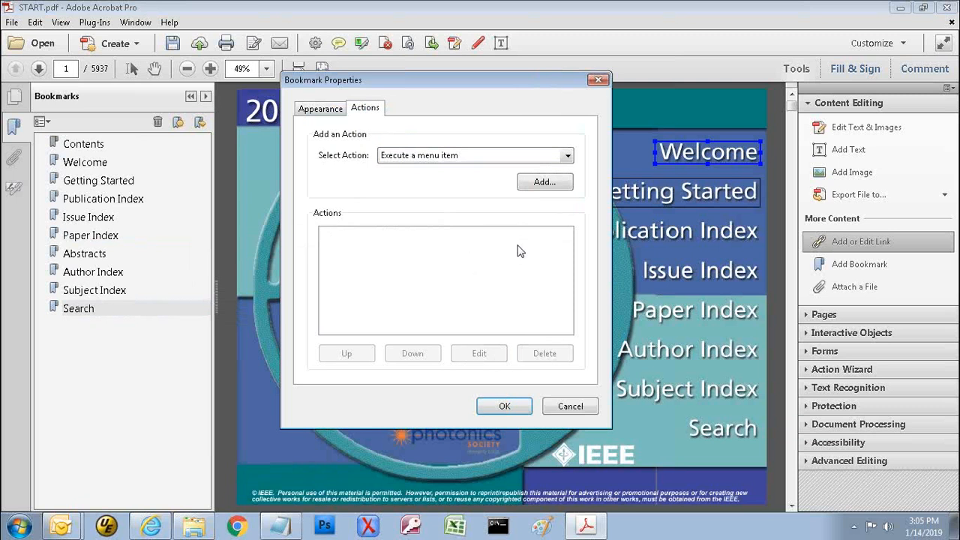
Give the Search bookmark an Execute a menu item action that runs Edit>Advanced Search, and apply the properties
click(568, 156)
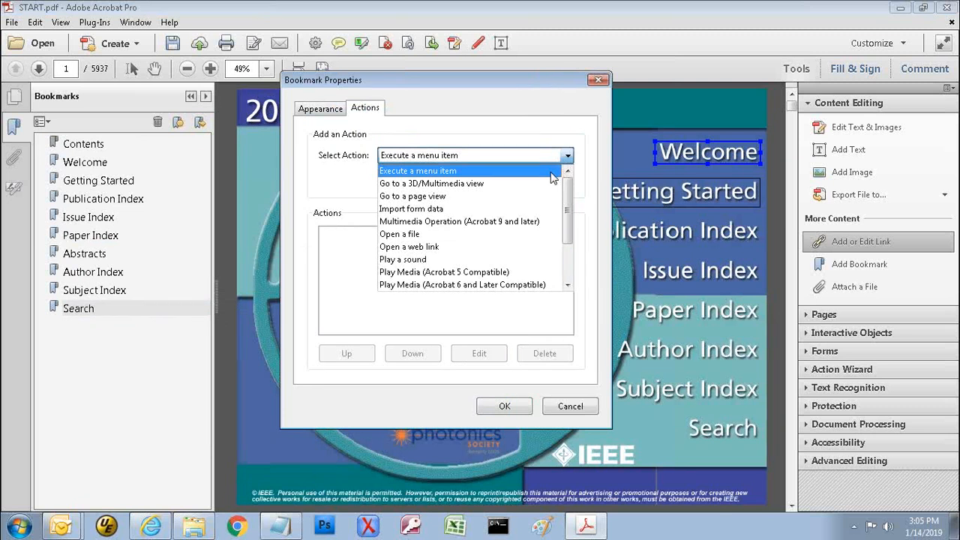
click(552, 171)
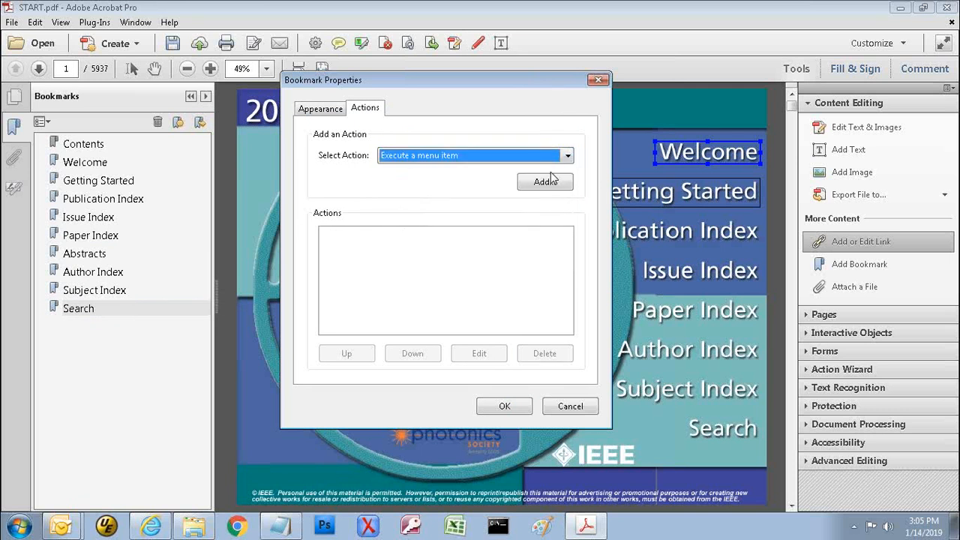
click(548, 184)
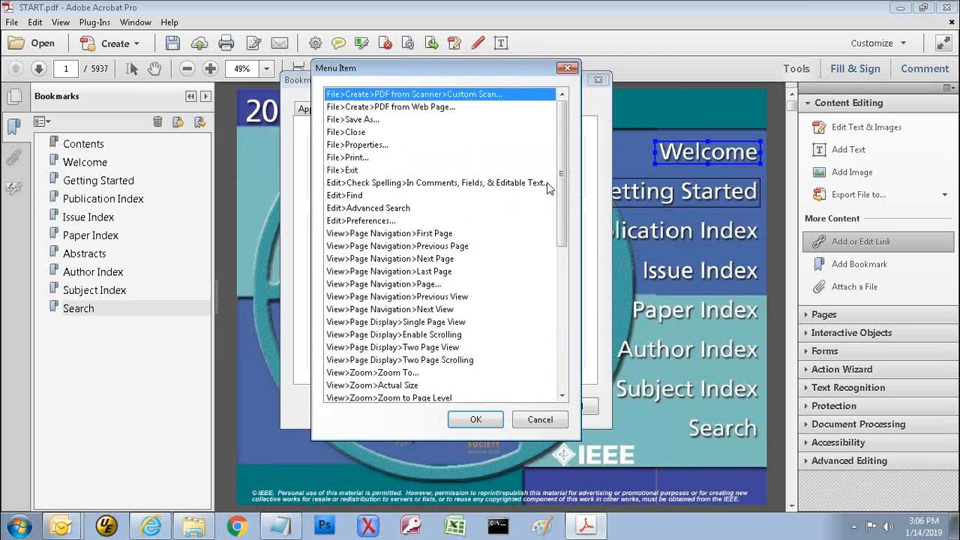
click(398, 209)
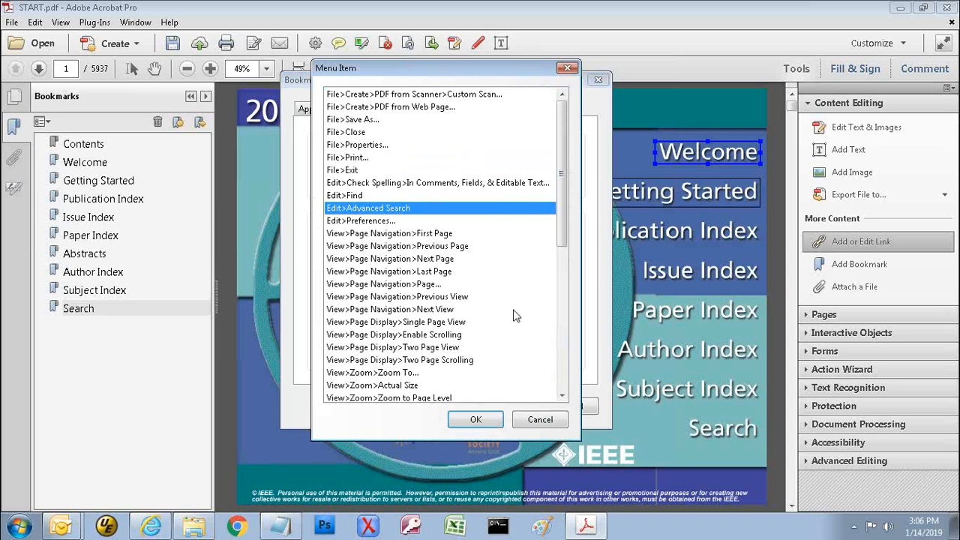
click(476, 421)
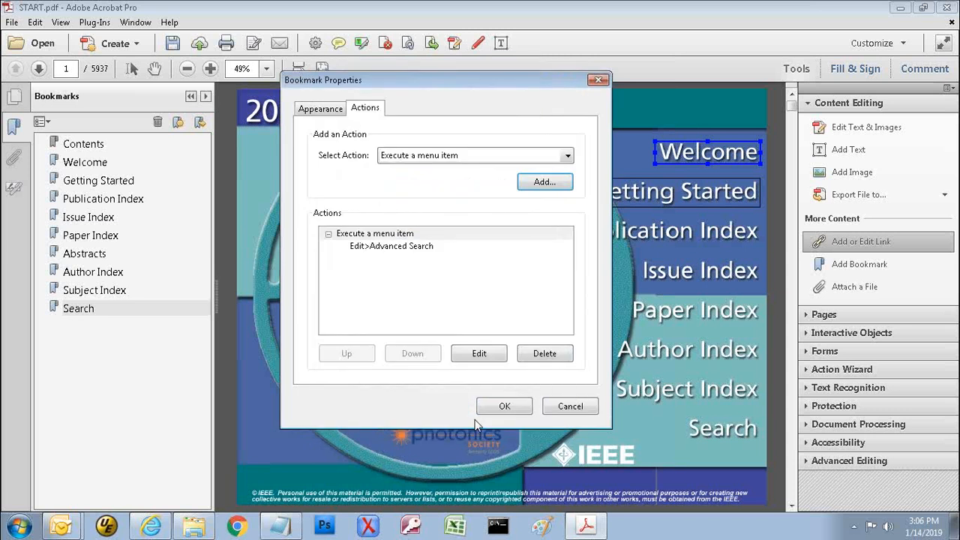
click(503, 408)
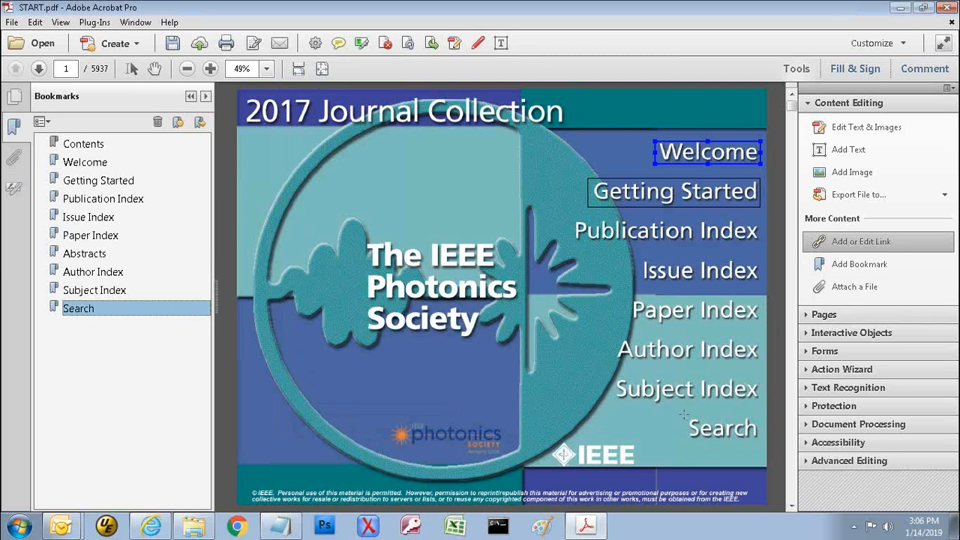
Draw an invisible-rectangle custom link around the Search entry on the cover, with Execute a menu item as its action type
drag(683, 415, 763, 444)
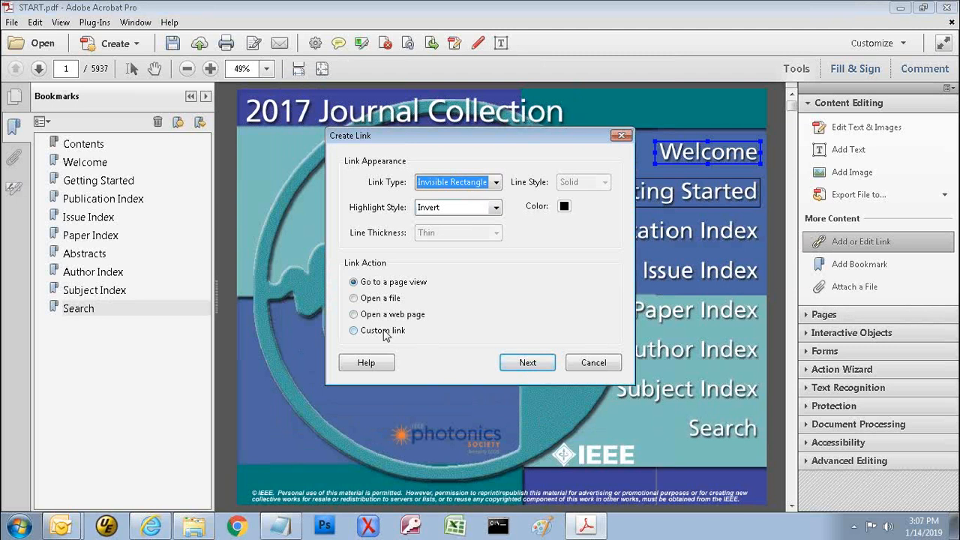
click(383, 334)
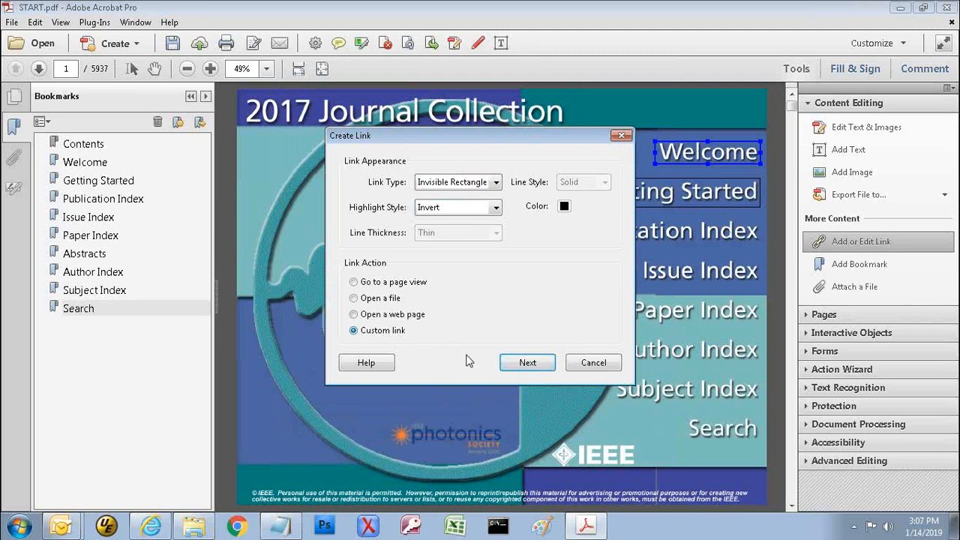
click(527, 363)
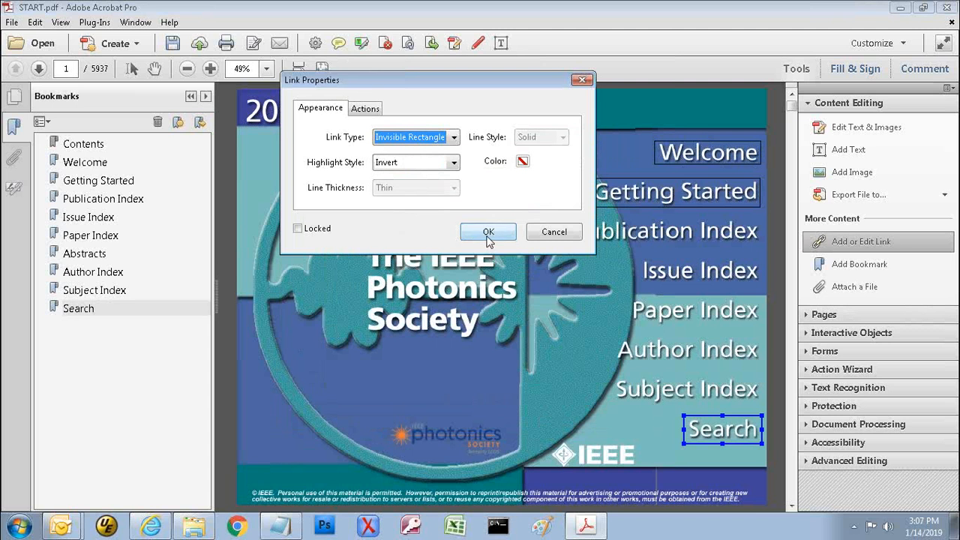
click(377, 109)
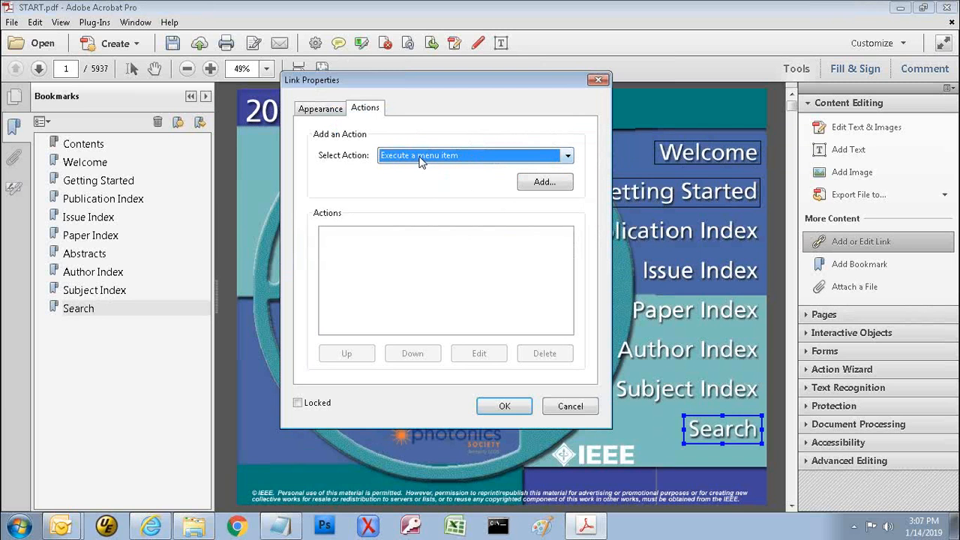
click(330, 111)
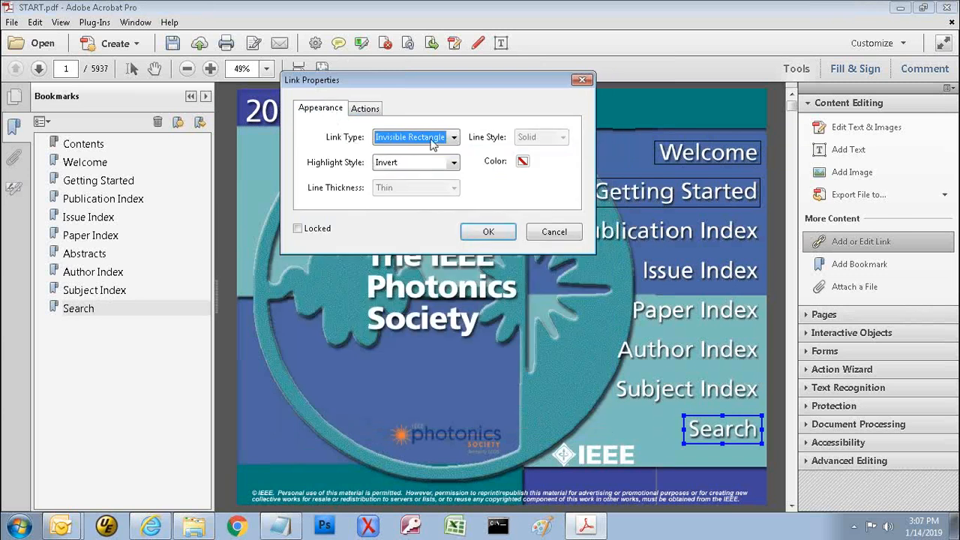
click(371, 110)
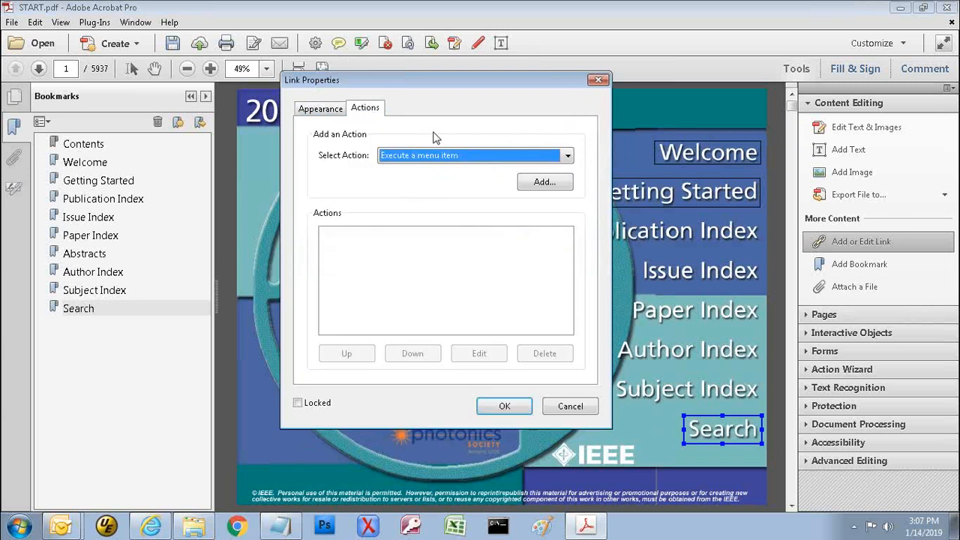
click(568, 156)
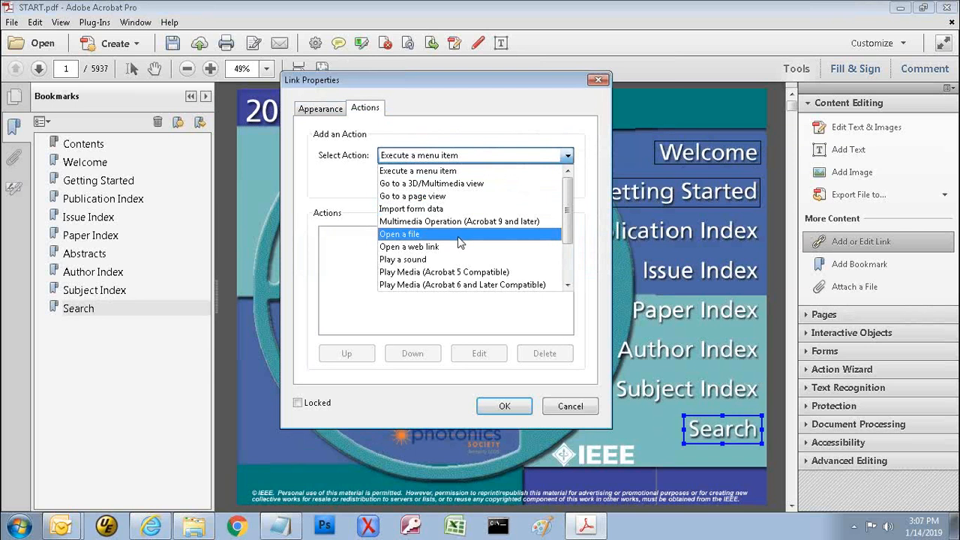
click(439, 155)
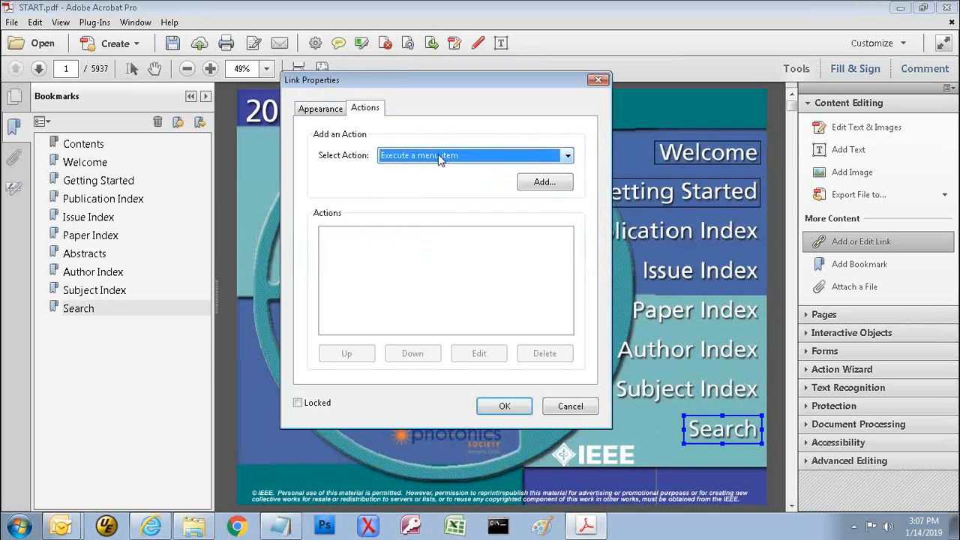
click(546, 183)
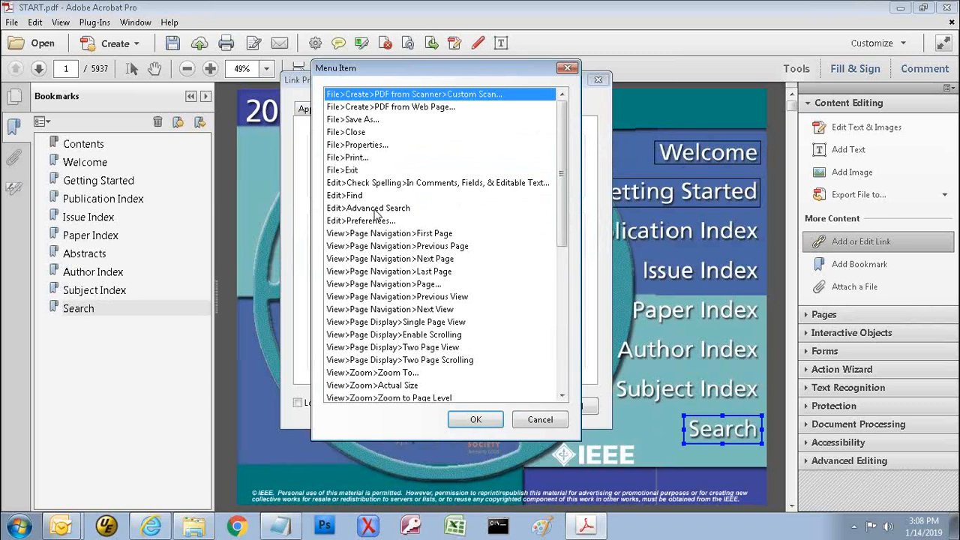
click(375, 208)
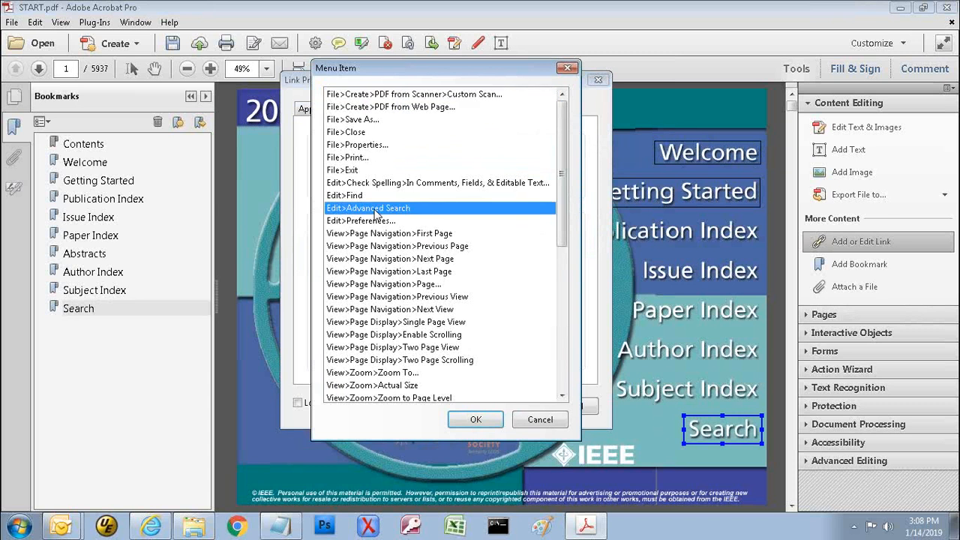
click(541, 421)
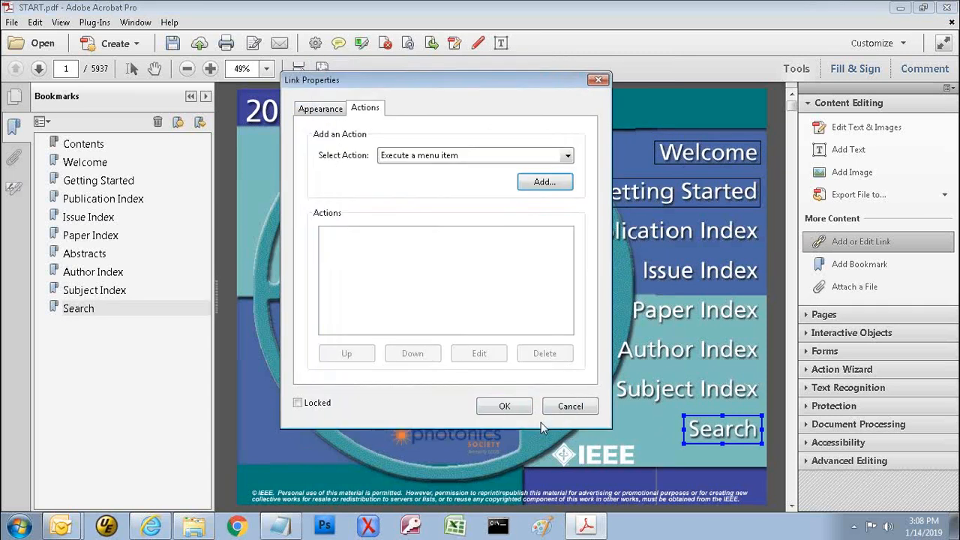
click(540, 182)
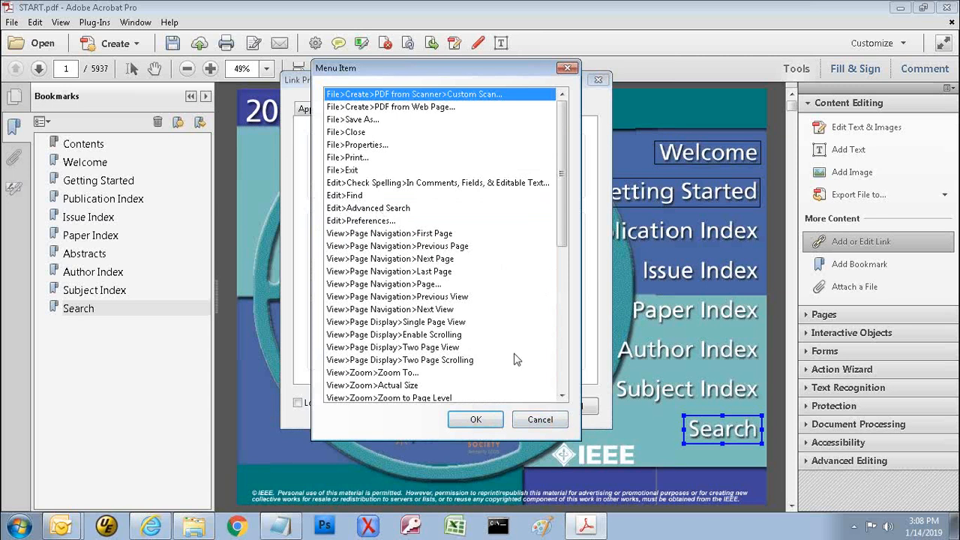
click(543, 421)
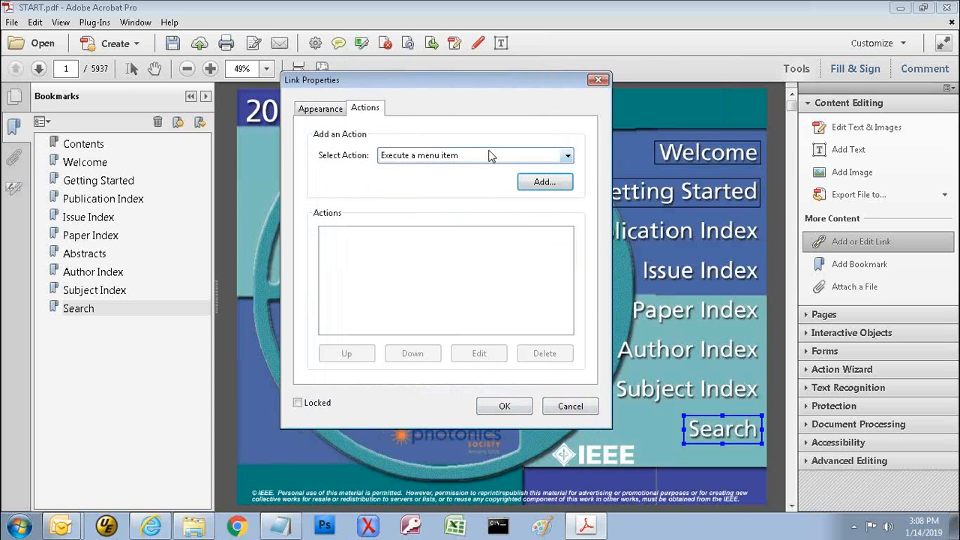
Add the Edit>Advanced Search menu item as the Search link's action and apply the link properties
click(538, 186)
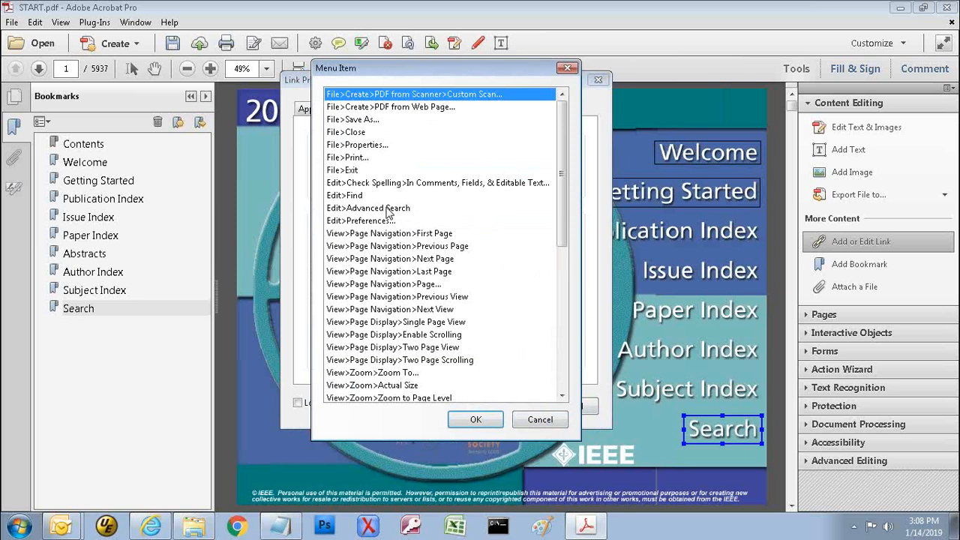
click(388, 209)
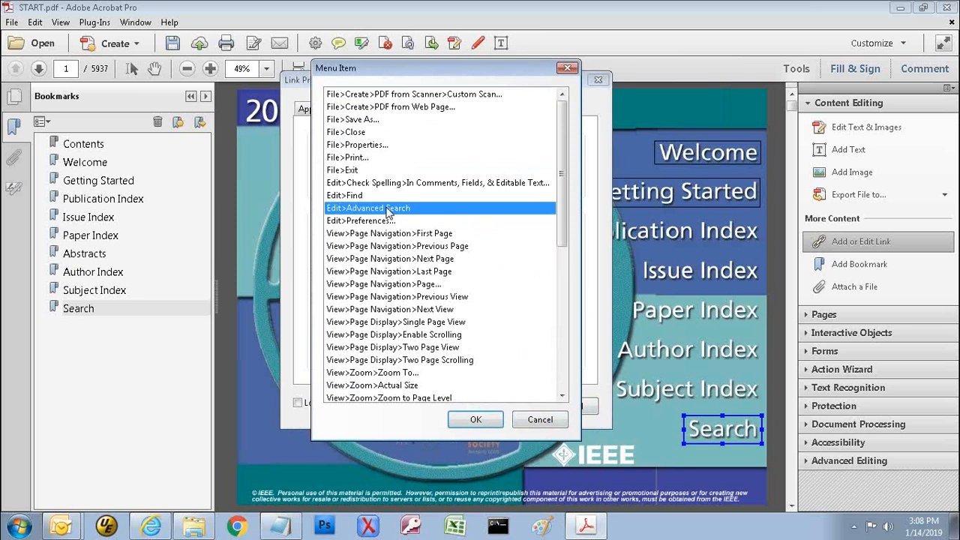
click(474, 419)
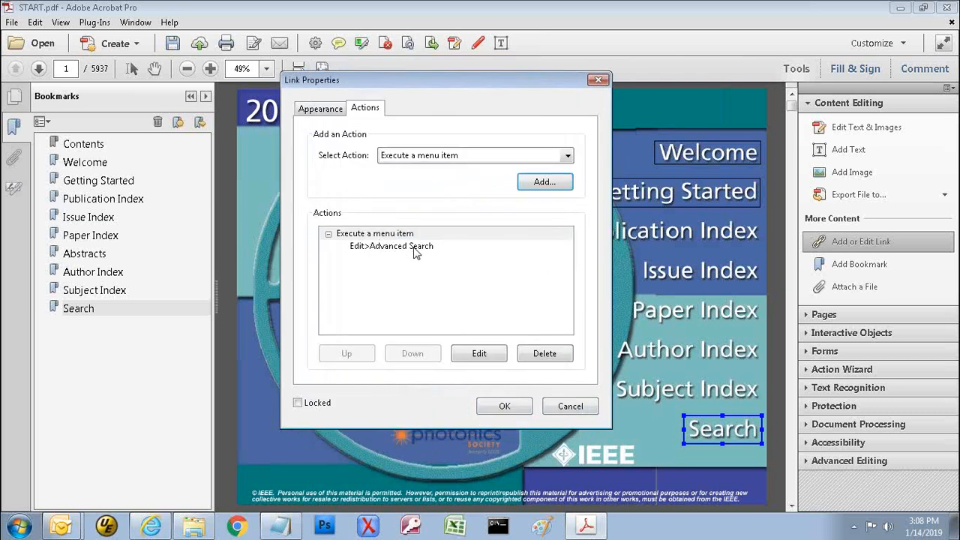
click(504, 407)
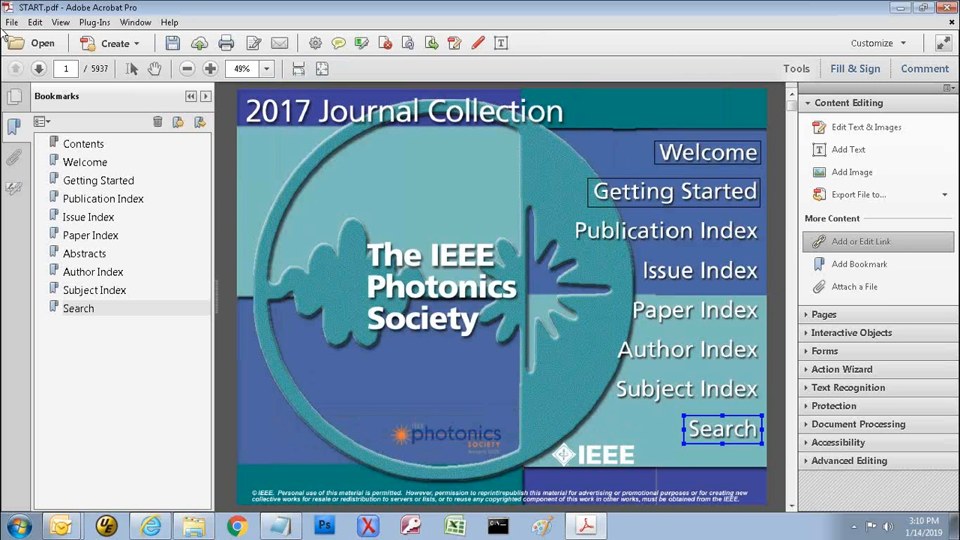
View the Welcome page through its bookmark and return to the cover page through the Contents bookmark
click(674, 193)
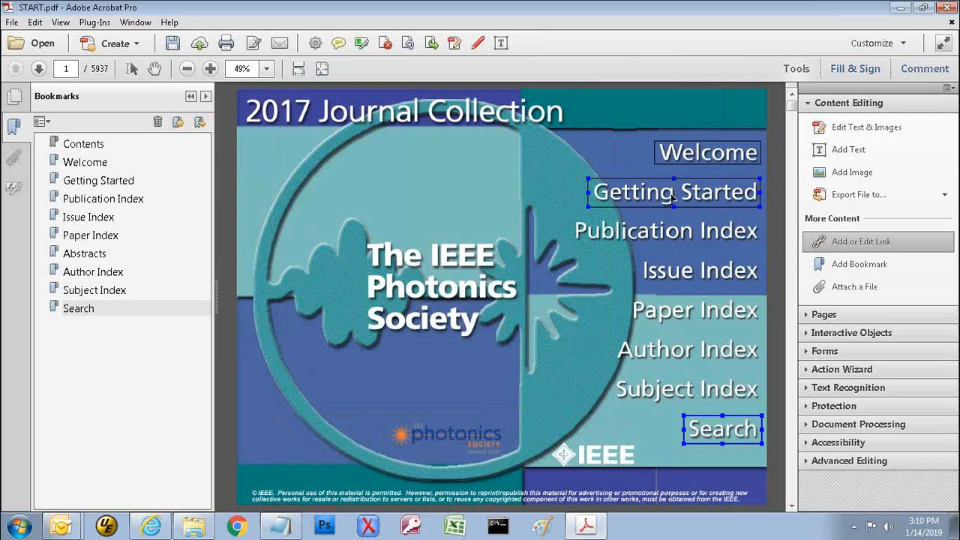
click(82, 162)
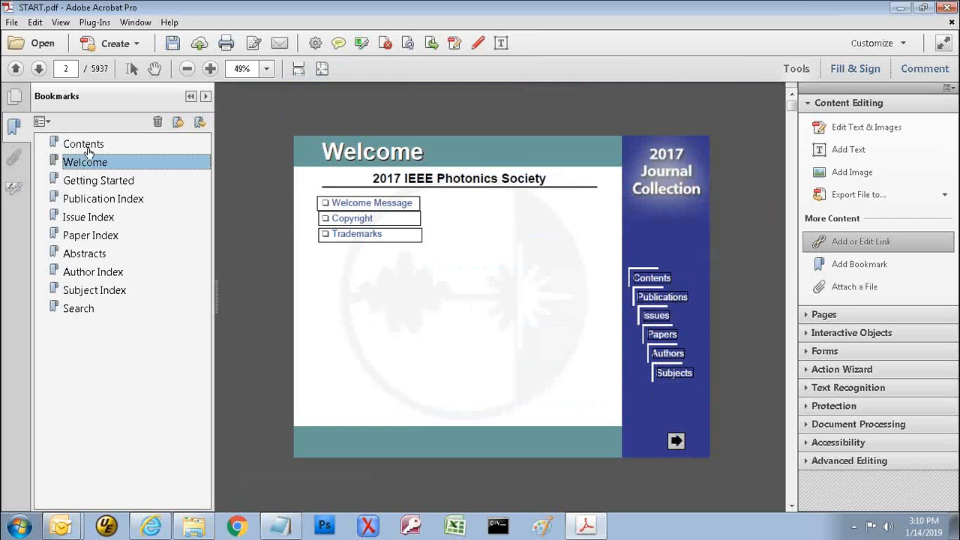
click(88, 149)
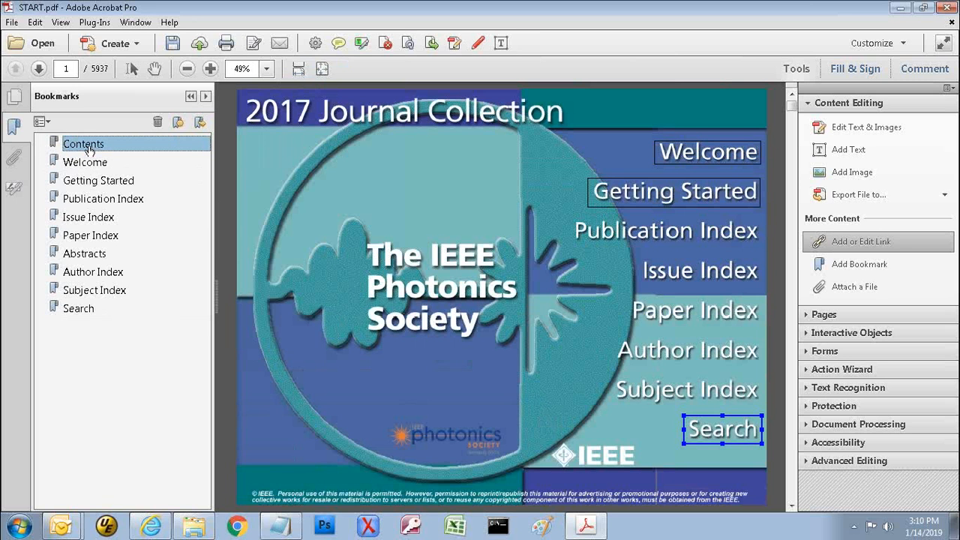
shift+click(706, 151)
drag(572, 216, 762, 245)
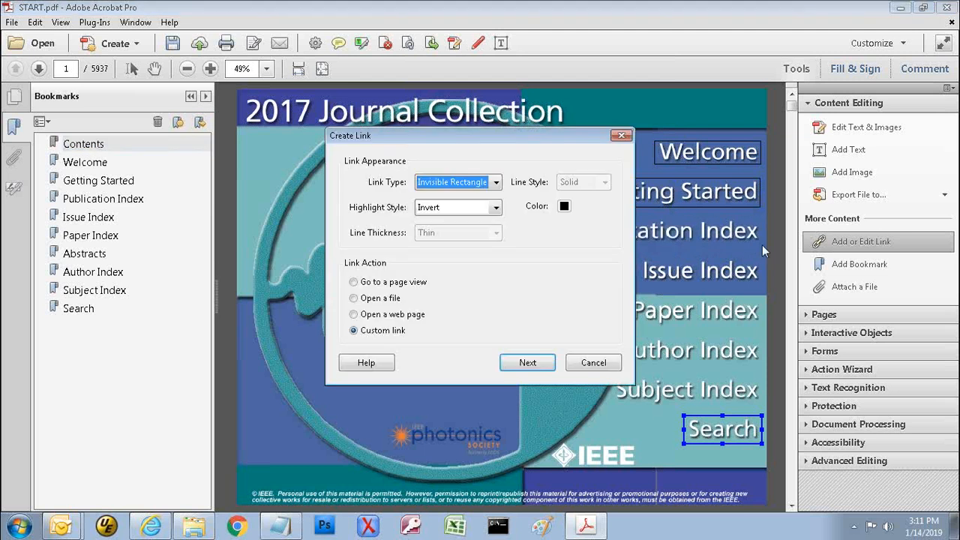
click(527, 363)
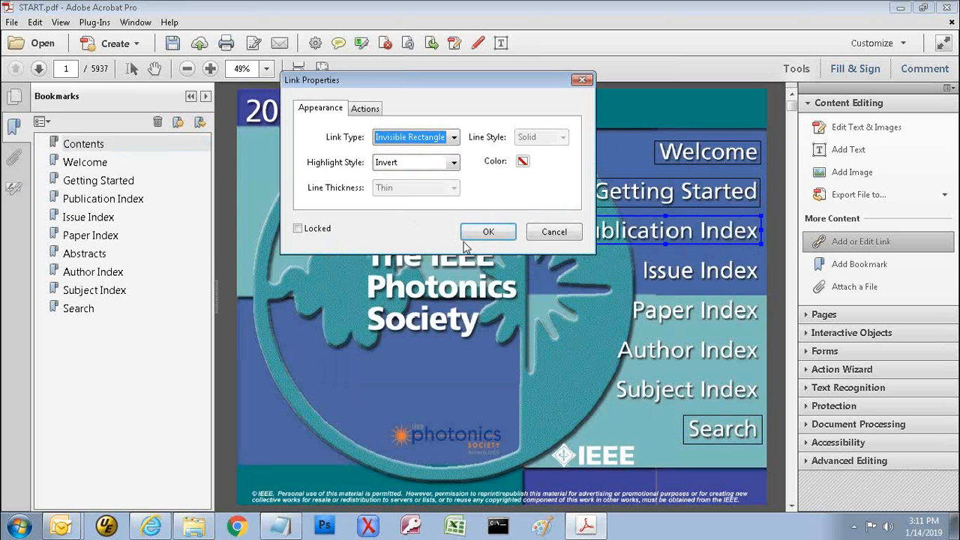
click(370, 111)
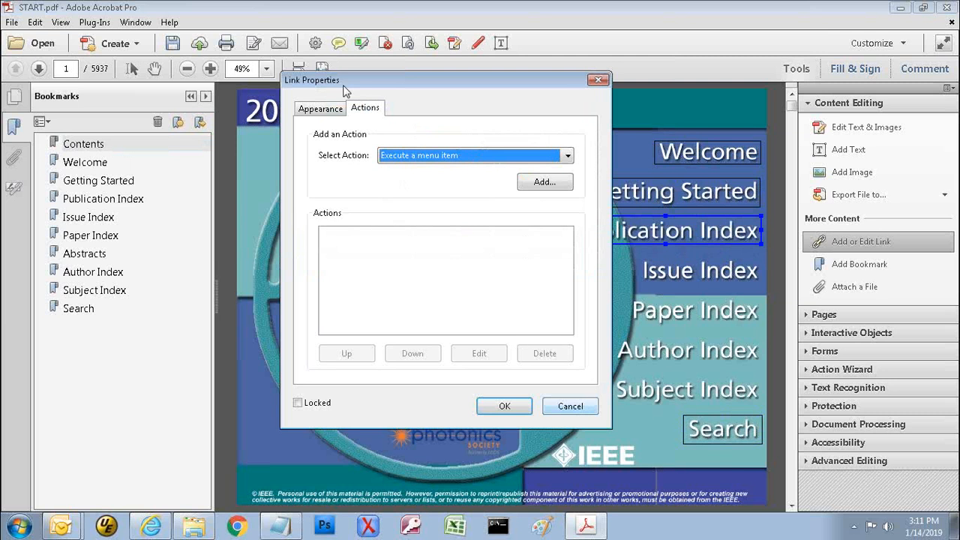
click(321, 109)
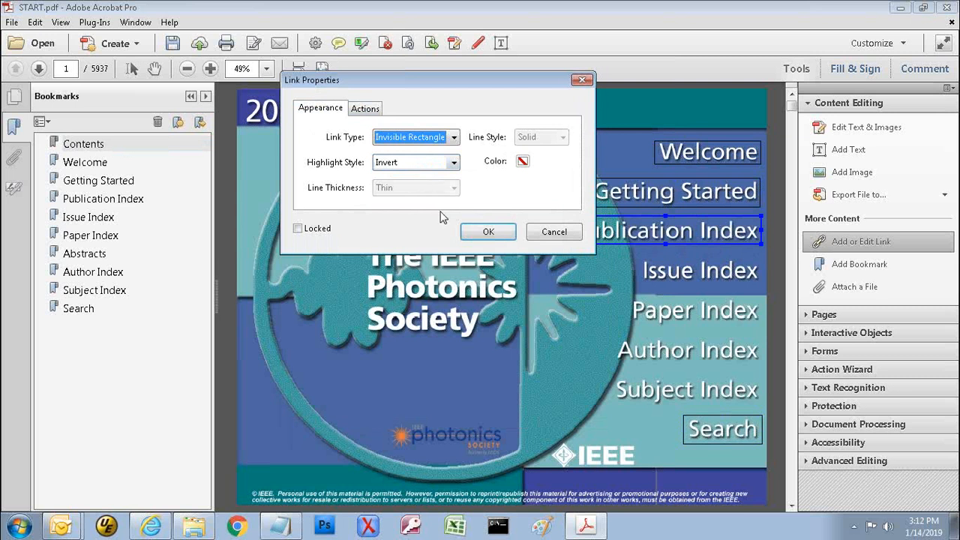
click(365, 110)
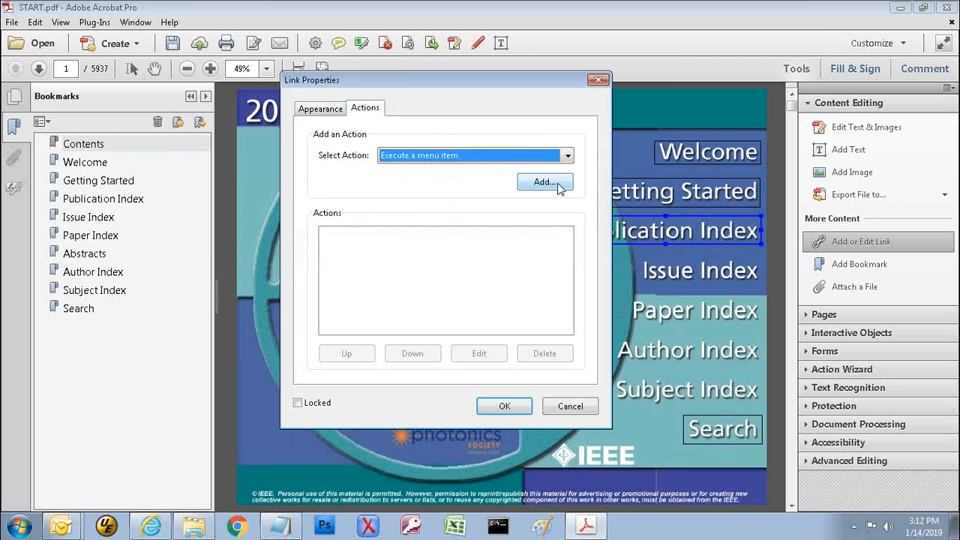
click(570, 406)
key(Delete)
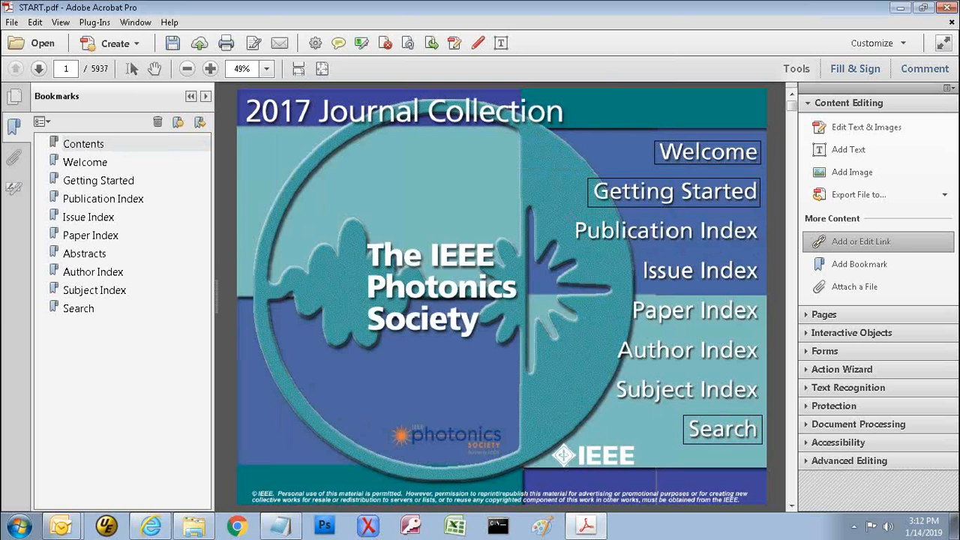
Draw an invisible-rectangle link around the cover's Publication Index entry that goes to the page view of the Publication Index page
drag(571, 216, 763, 252)
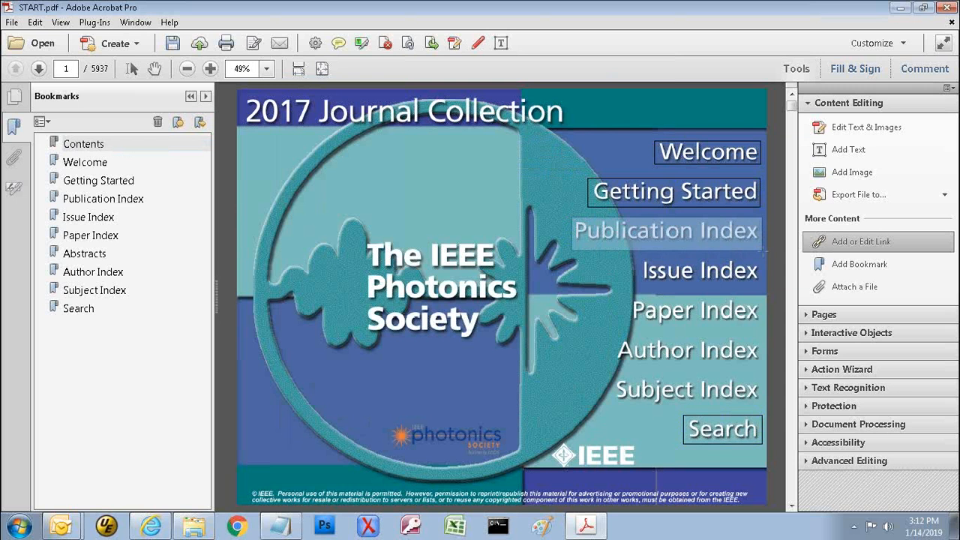
drag(764, 252, 763, 251)
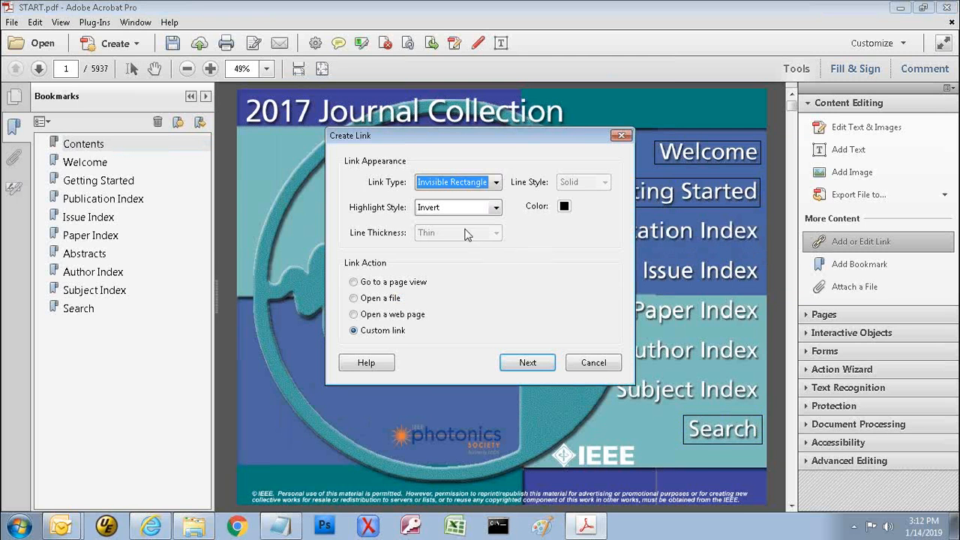
click(356, 284)
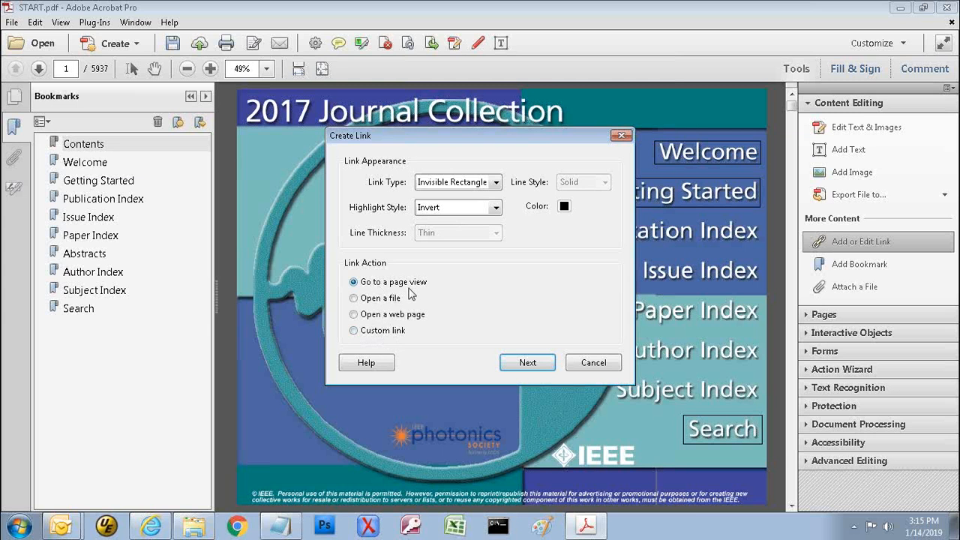
click(531, 363)
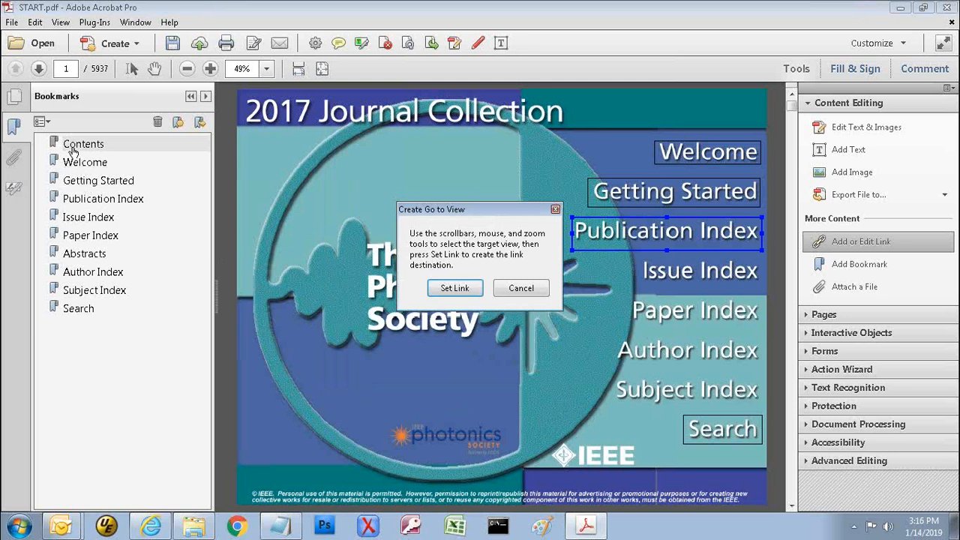
click(90, 203)
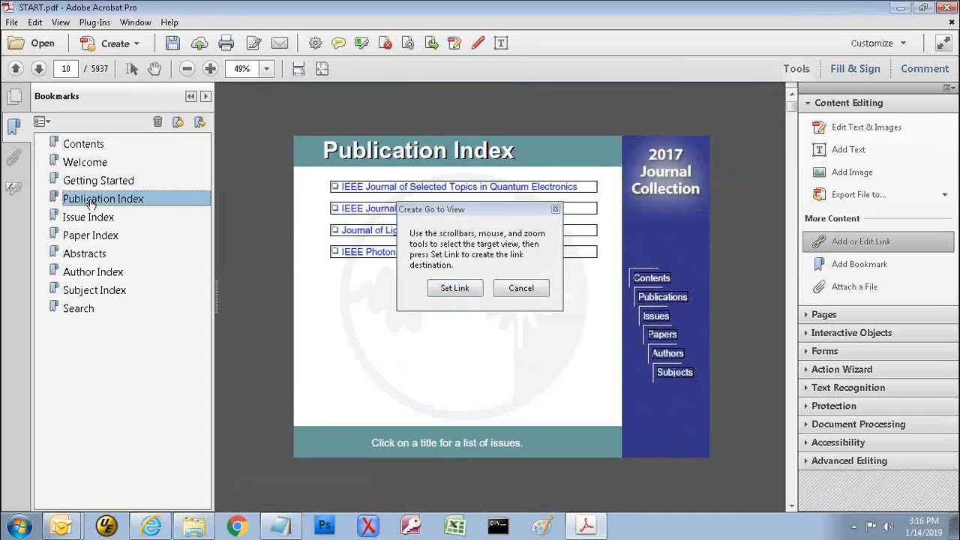
click(455, 289)
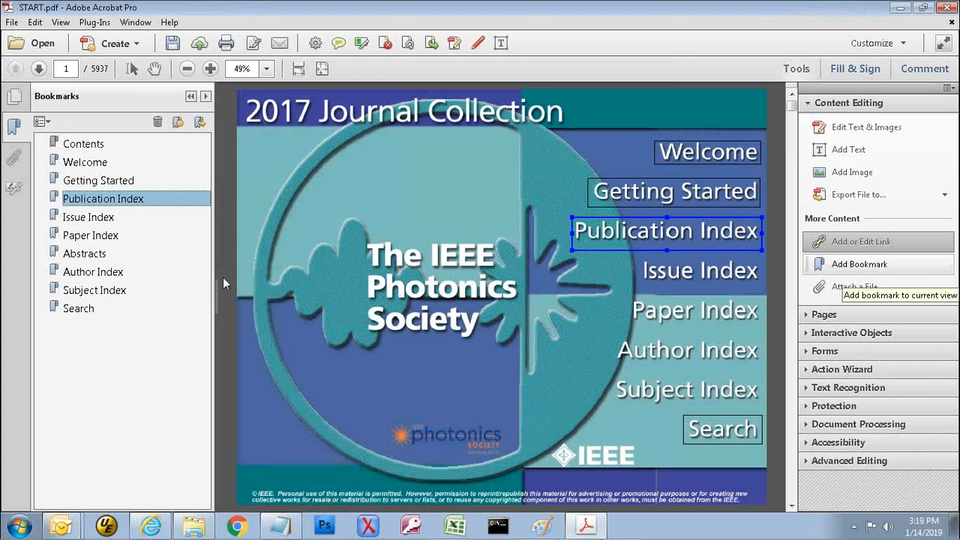
Delete the Abstracts bookmark and go to the Welcome page through its bookmark
right_click(83, 258)
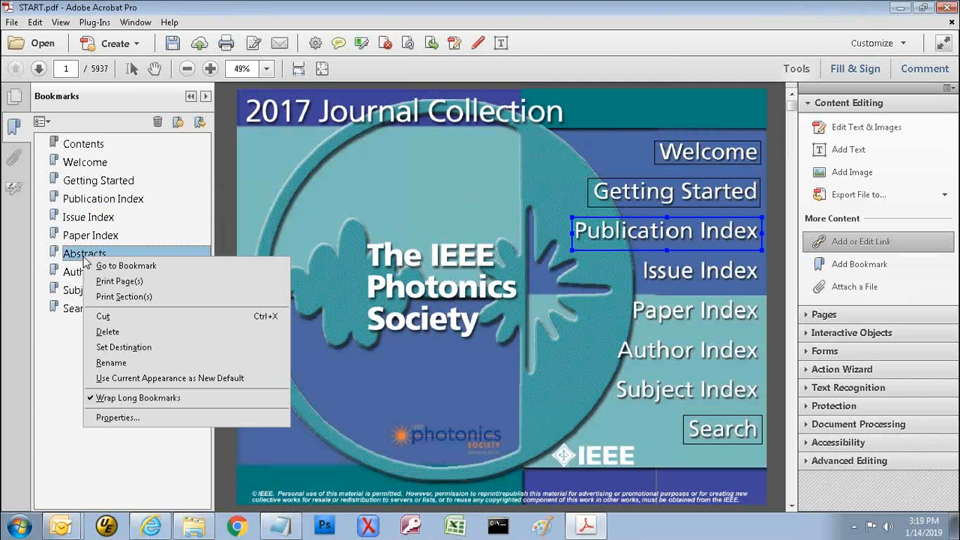
click(120, 332)
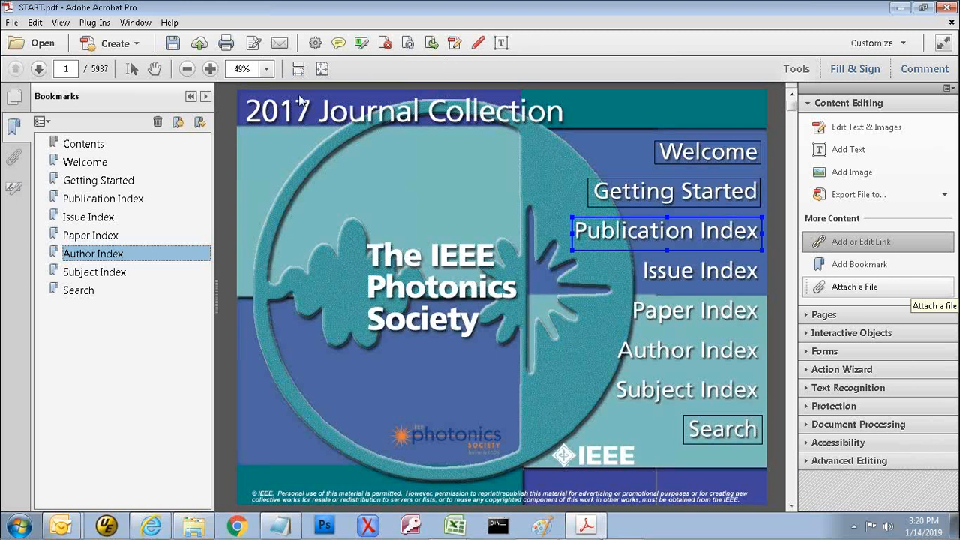
click(83, 166)
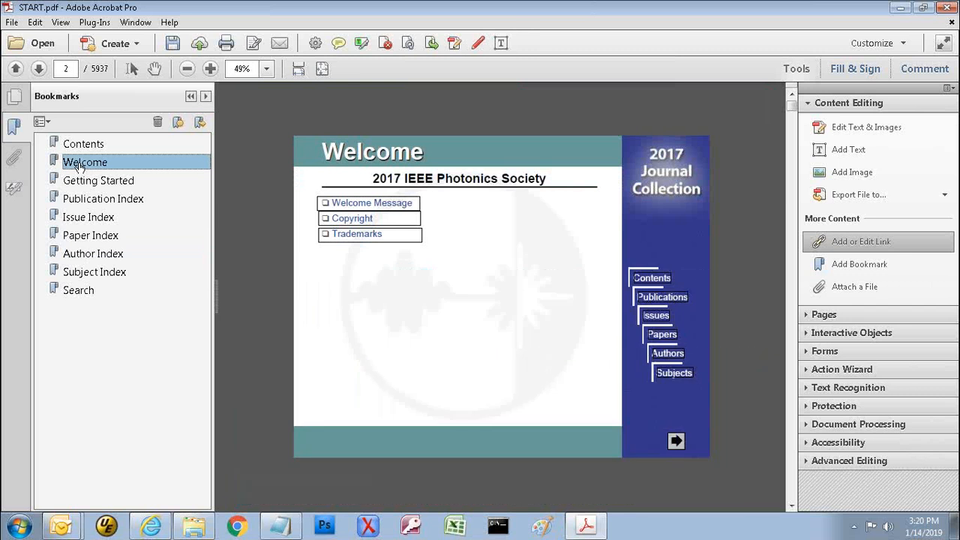
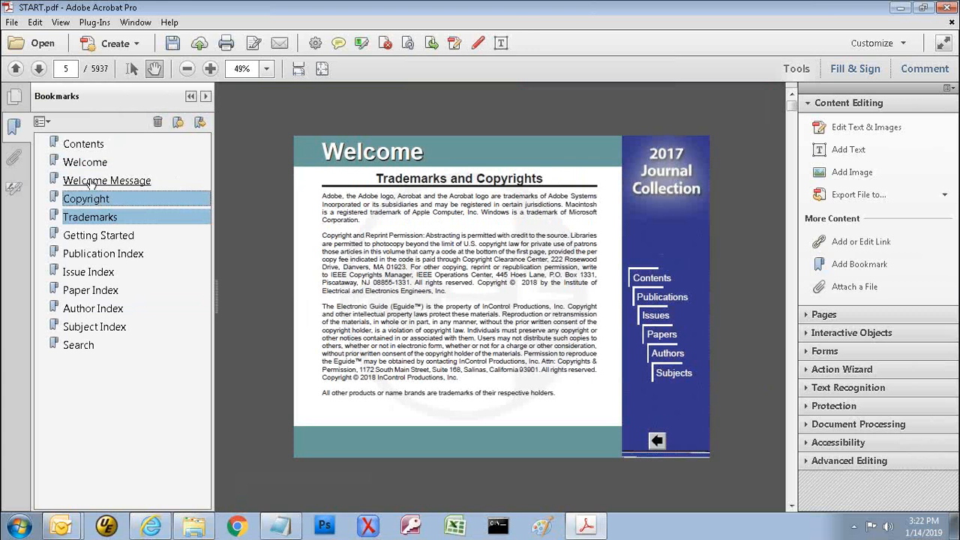
Nest the Welcome Message, Copyright and Trademarks bookmarks under the Welcome bookmark and view the page each one opens
shift+click(90, 182)
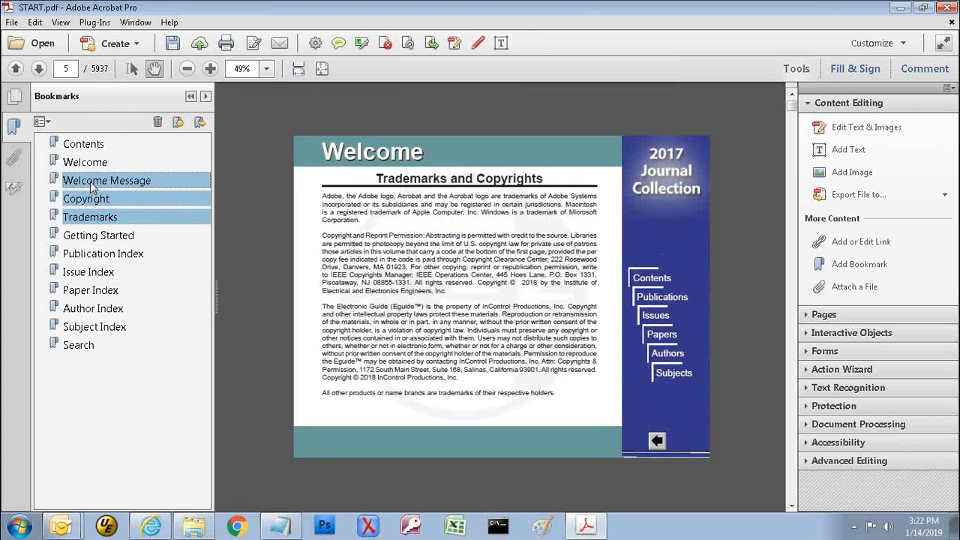
drag(90, 186, 106, 164)
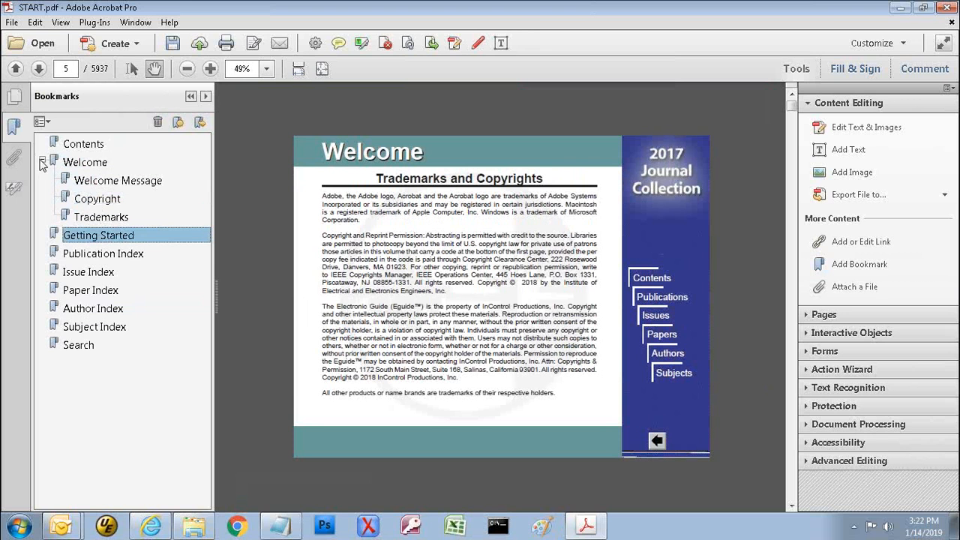
click(79, 183)
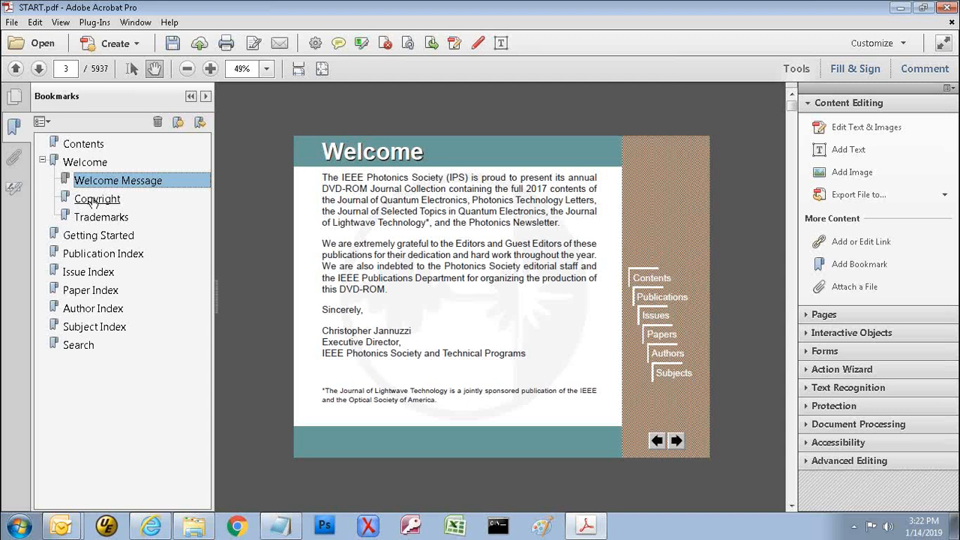
click(91, 201)
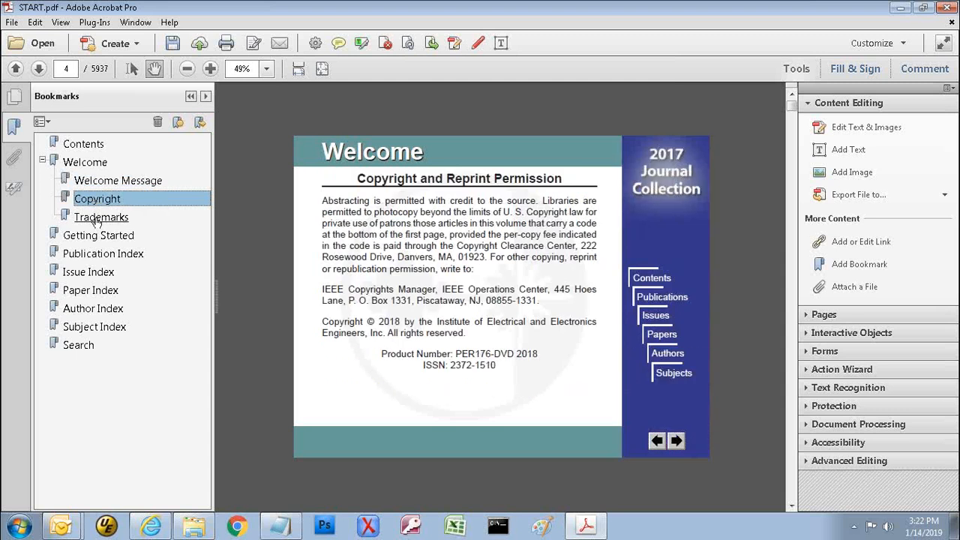
click(96, 220)
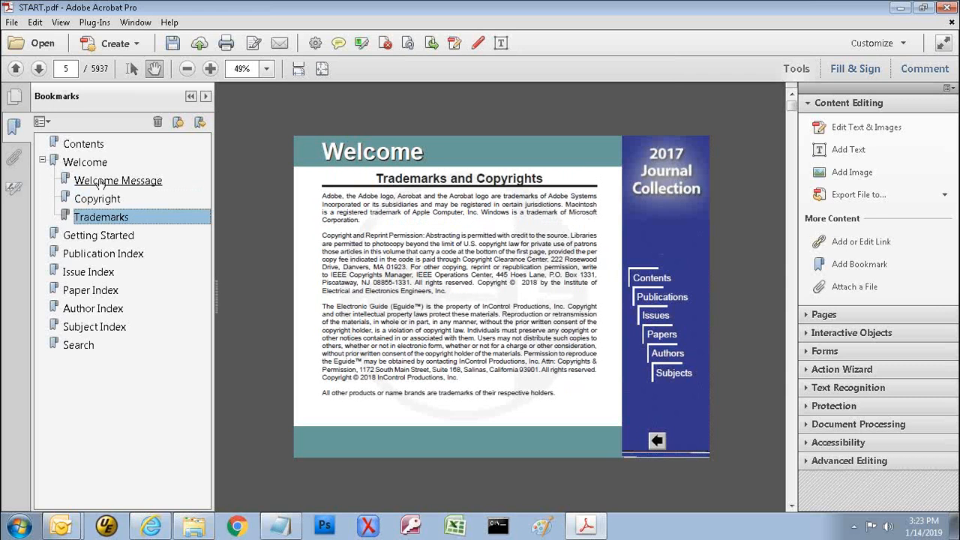
Set the Welcome Message bookmark's go-to-page action to Inherit Zoom and apply the properties
click(100, 184)
right_click(99, 184)
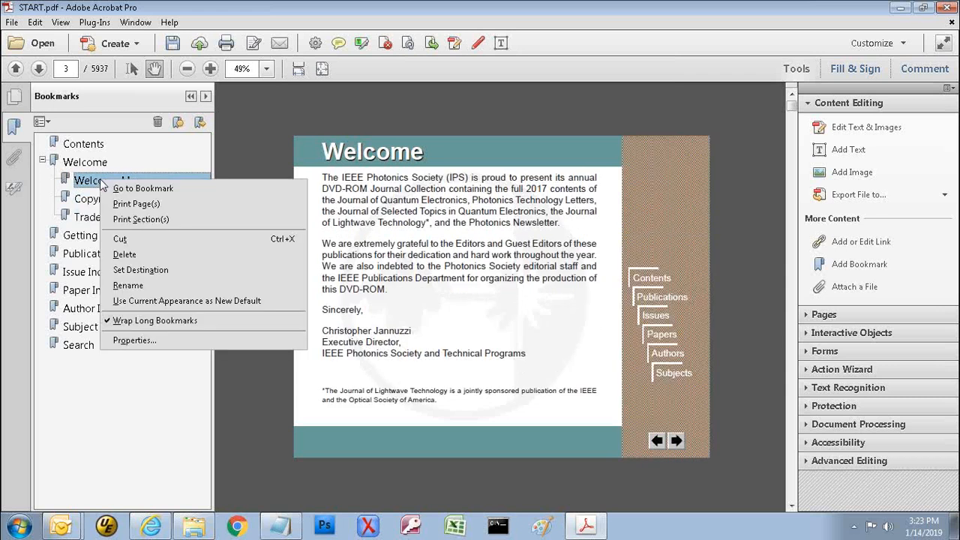
click(167, 341)
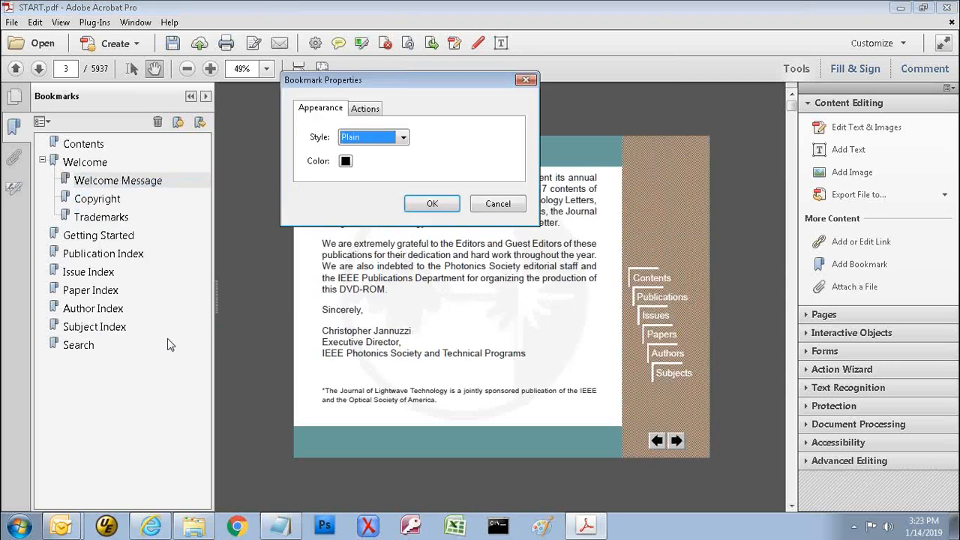
click(365, 111)
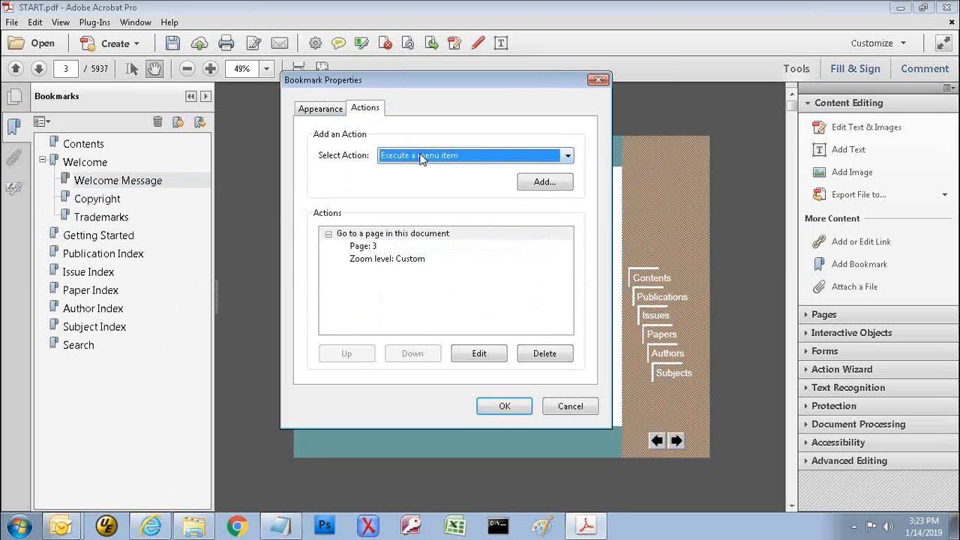
click(476, 357)
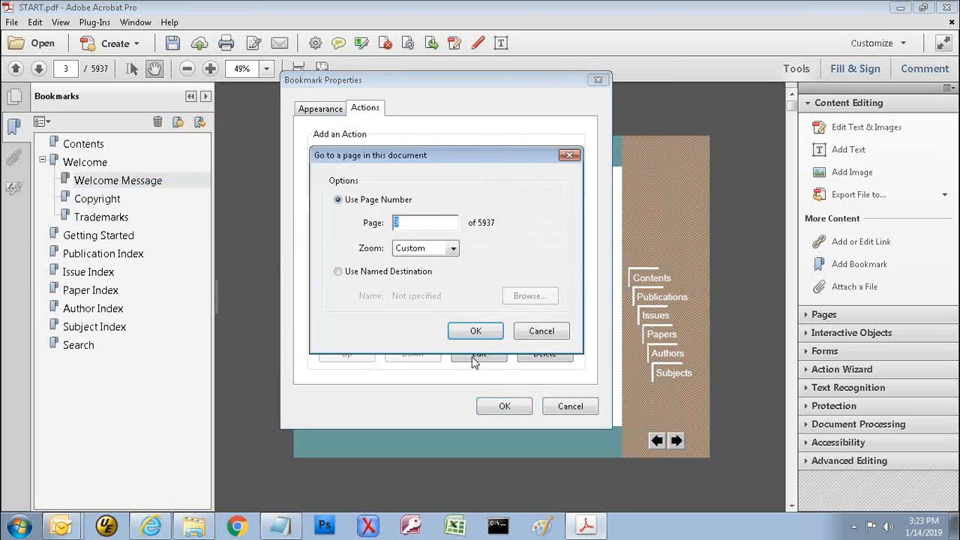
click(454, 250)
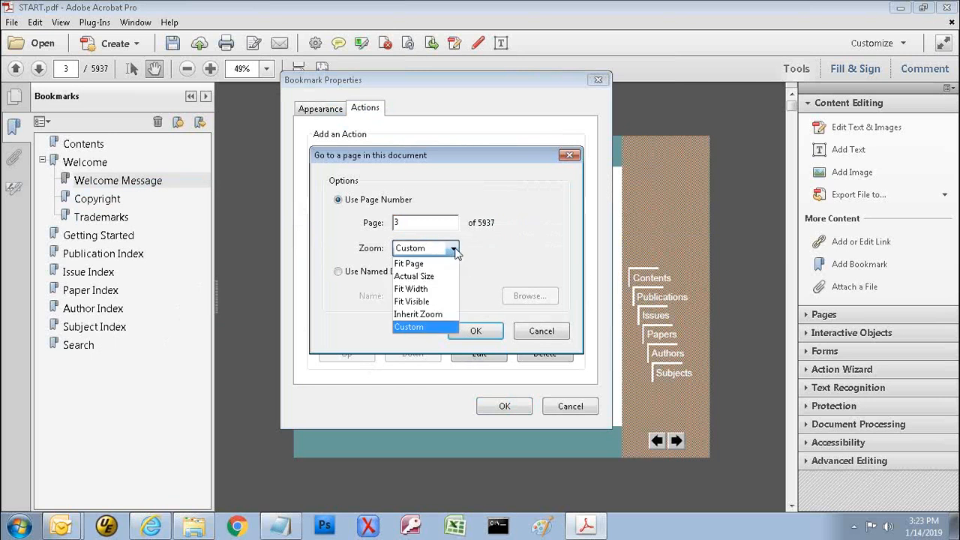
click(439, 314)
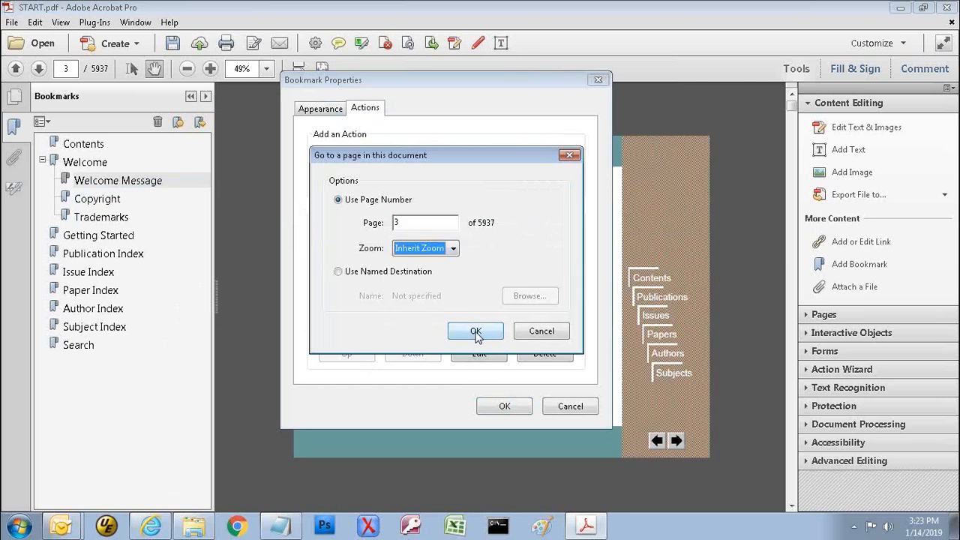
click(475, 331)
click(505, 406)
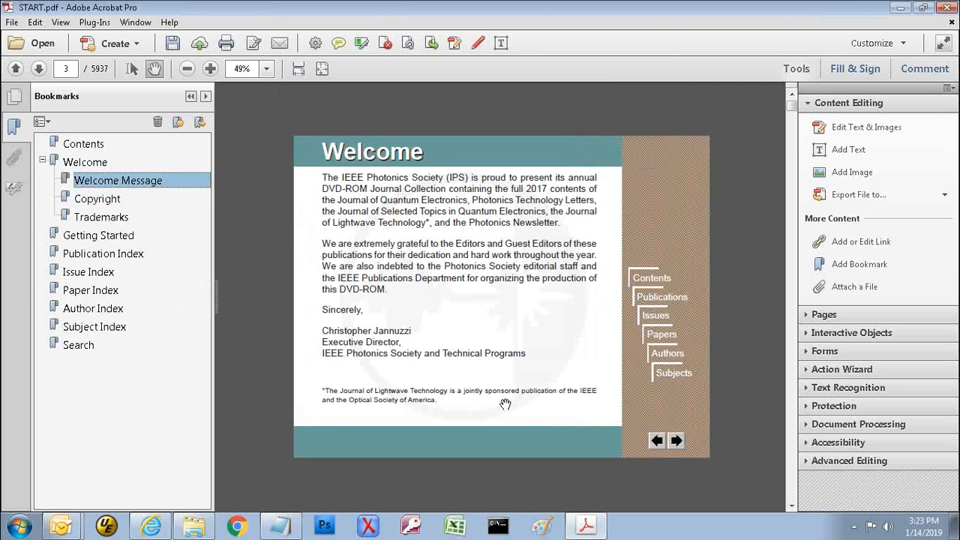
Set the Copyright bookmark's go-to-page action to Inherit Zoom and apply the properties
right_click(105, 200)
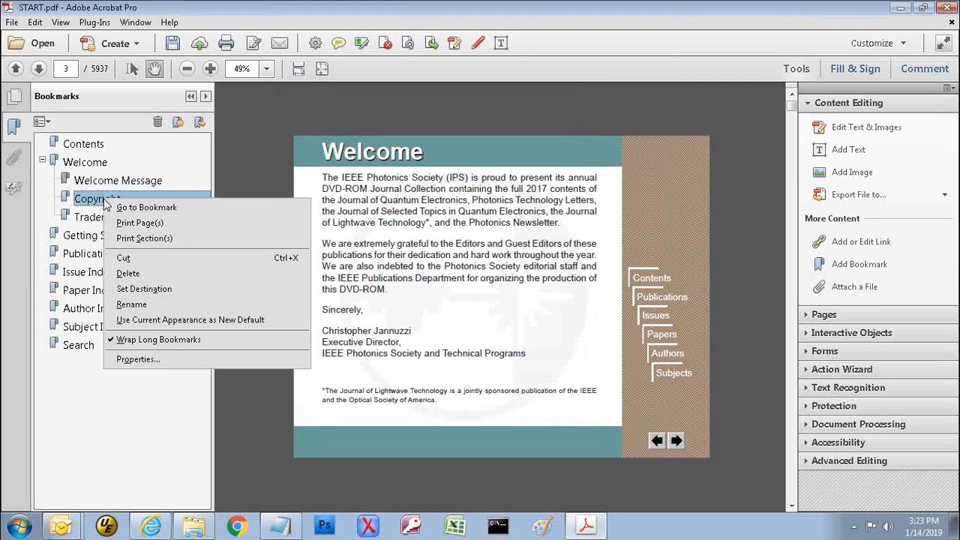
click(169, 358)
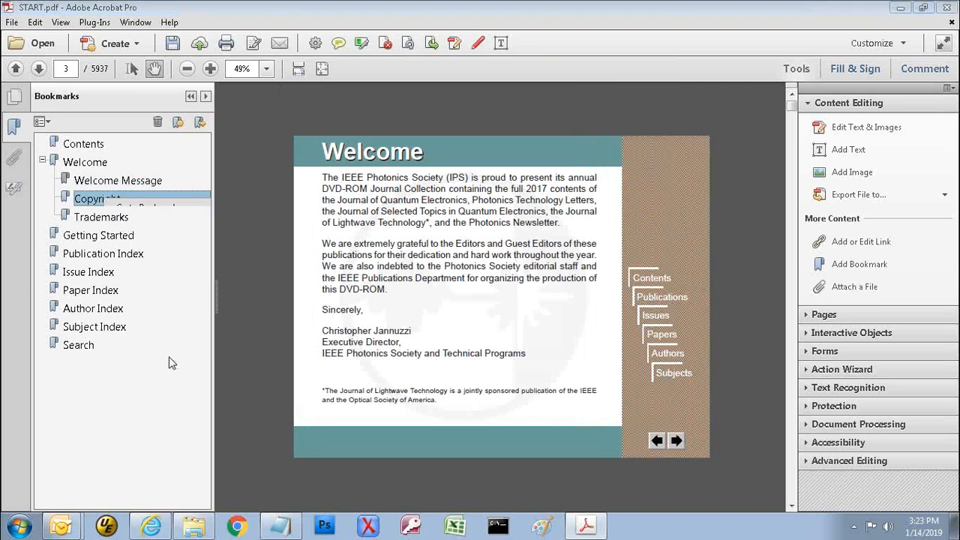
click(373, 111)
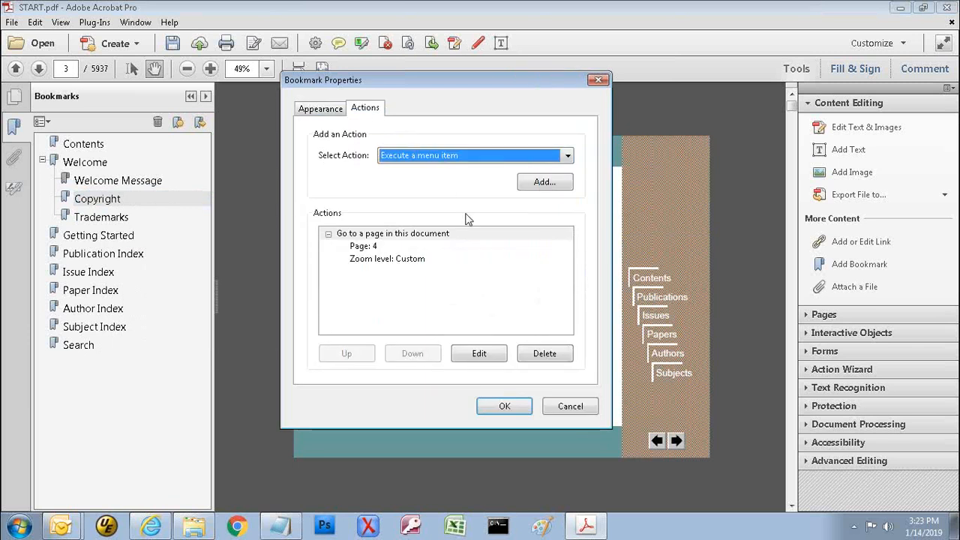
click(479, 357)
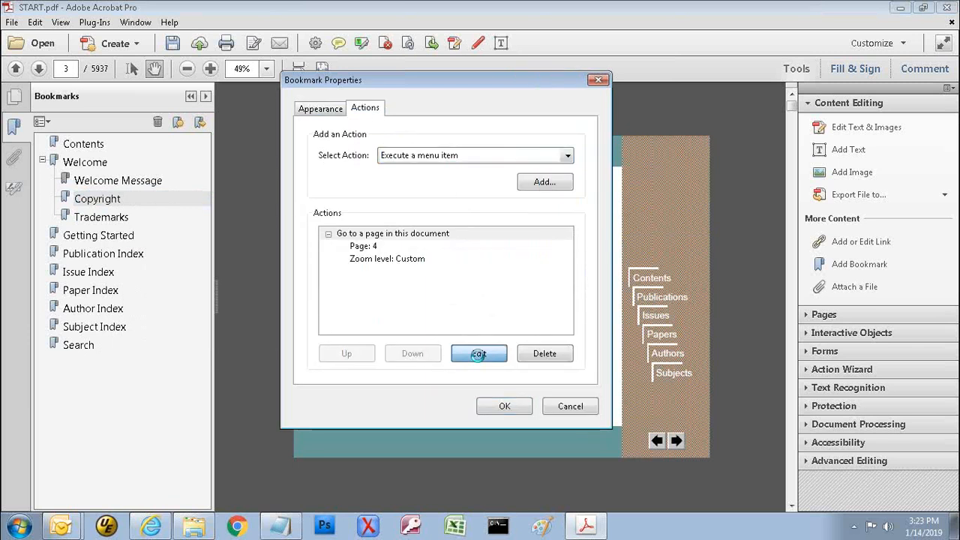
click(454, 249)
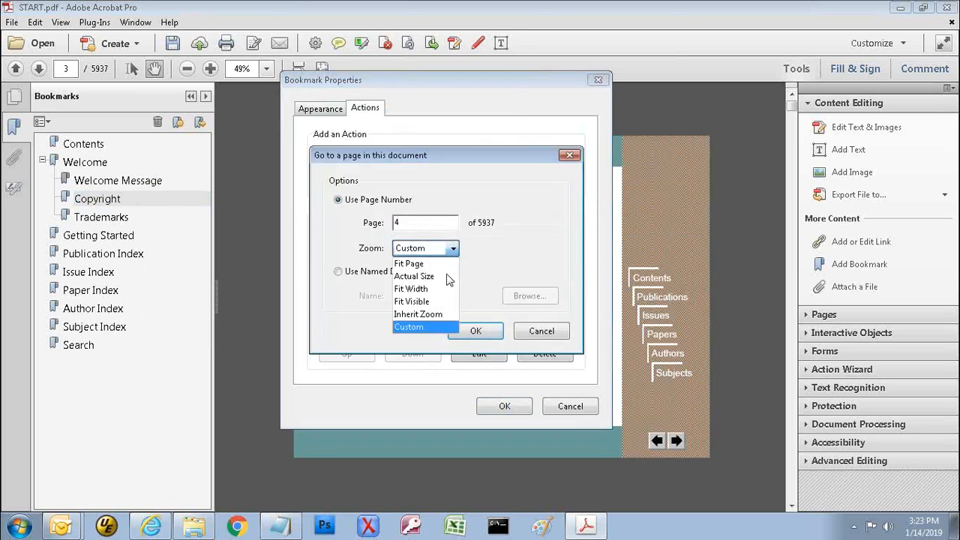
click(434, 315)
click(475, 331)
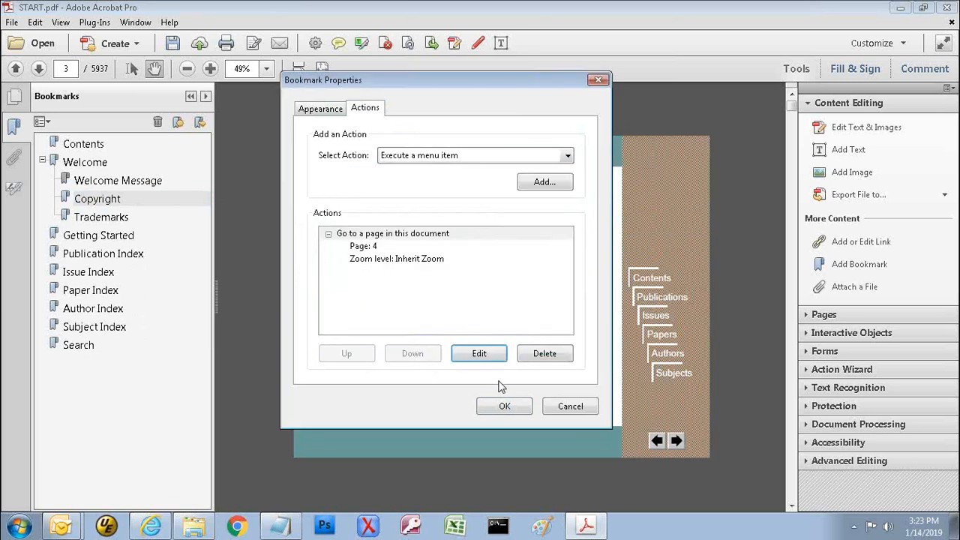
click(505, 406)
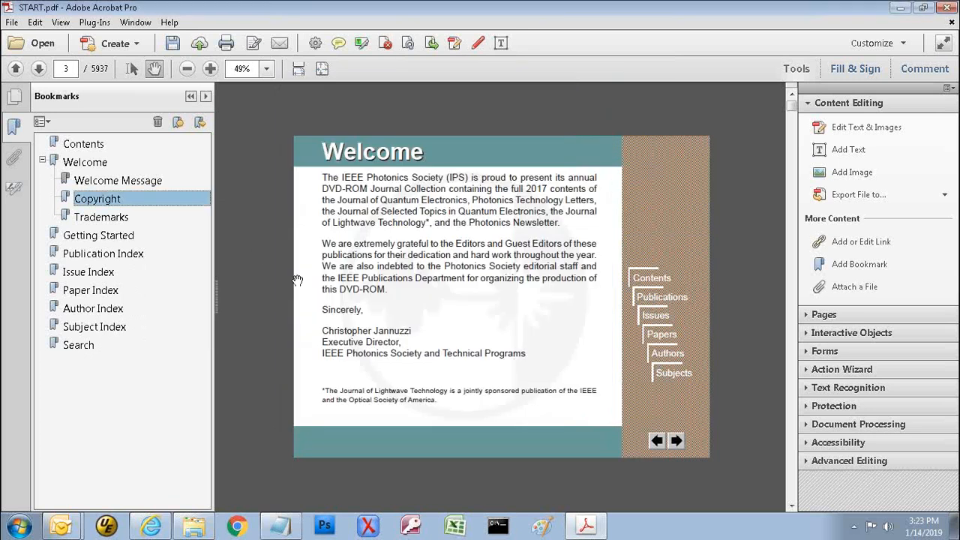
Open the action settings in the Trademarks bookmark's properties
right_click(113, 220)
click(178, 378)
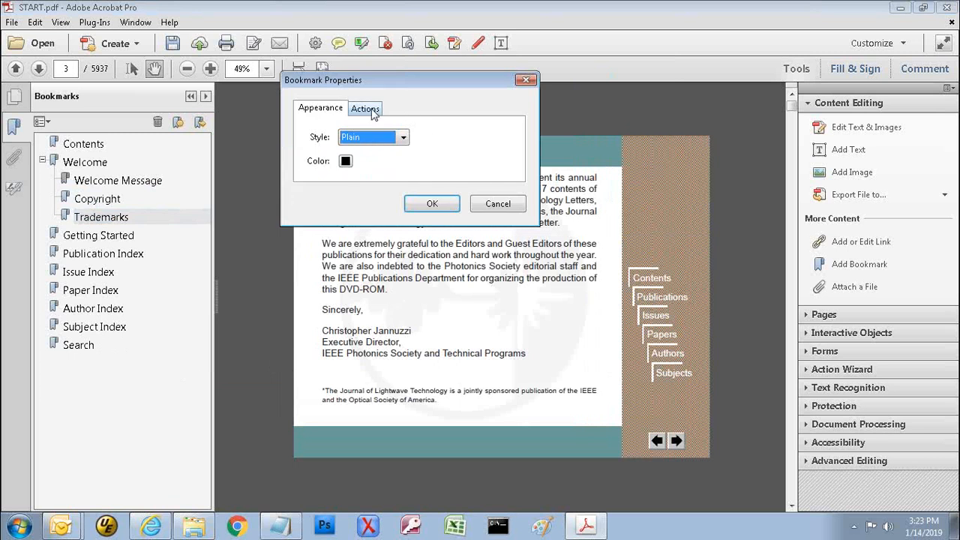
click(368, 110)
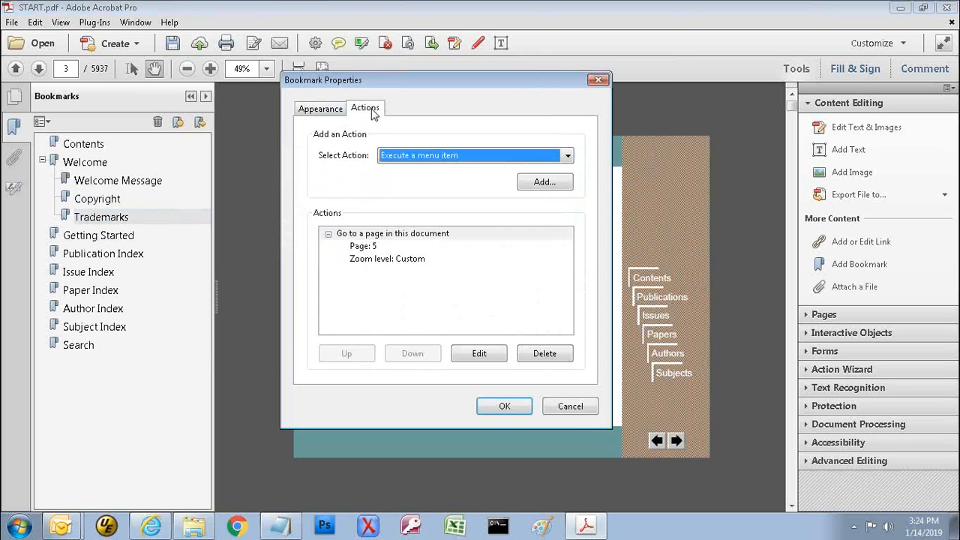
click(567, 156)
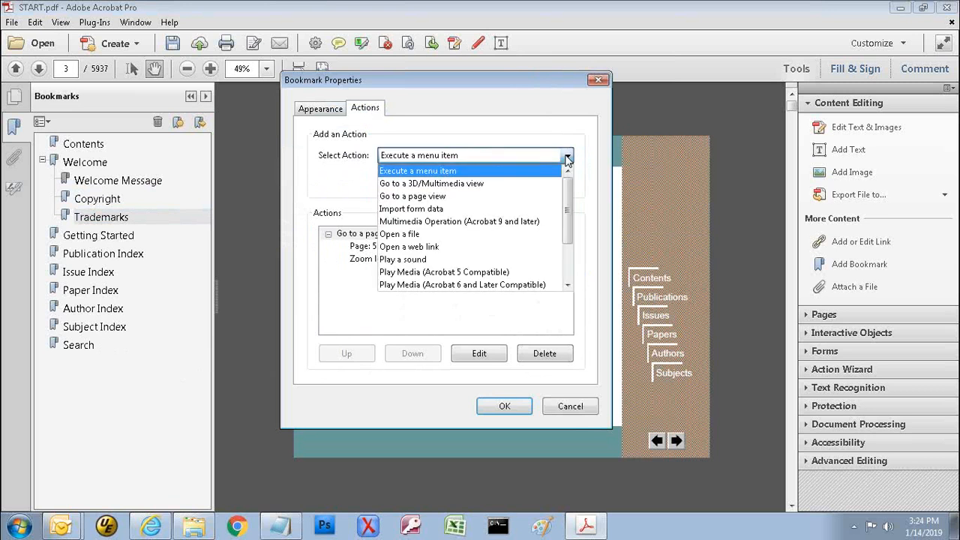
click(567, 157)
click(563, 187)
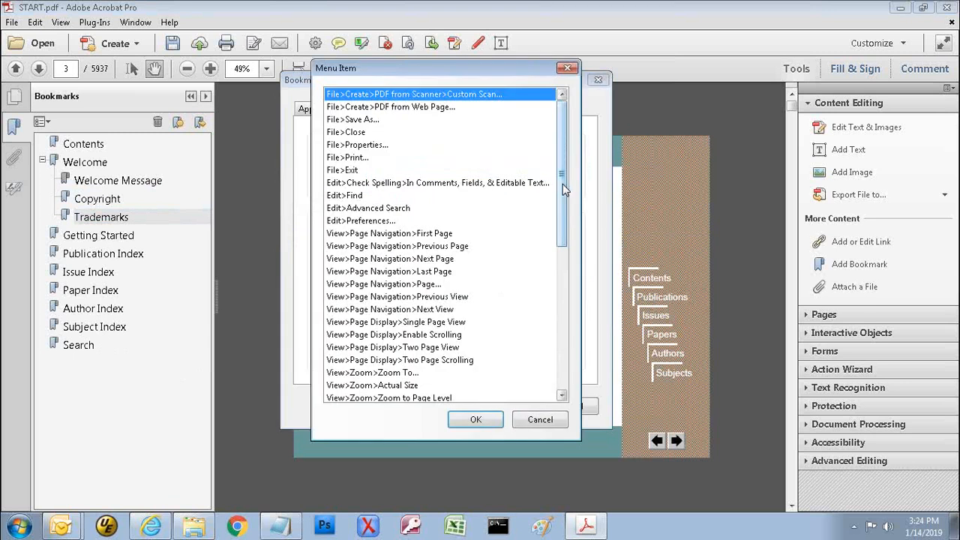
click(540, 420)
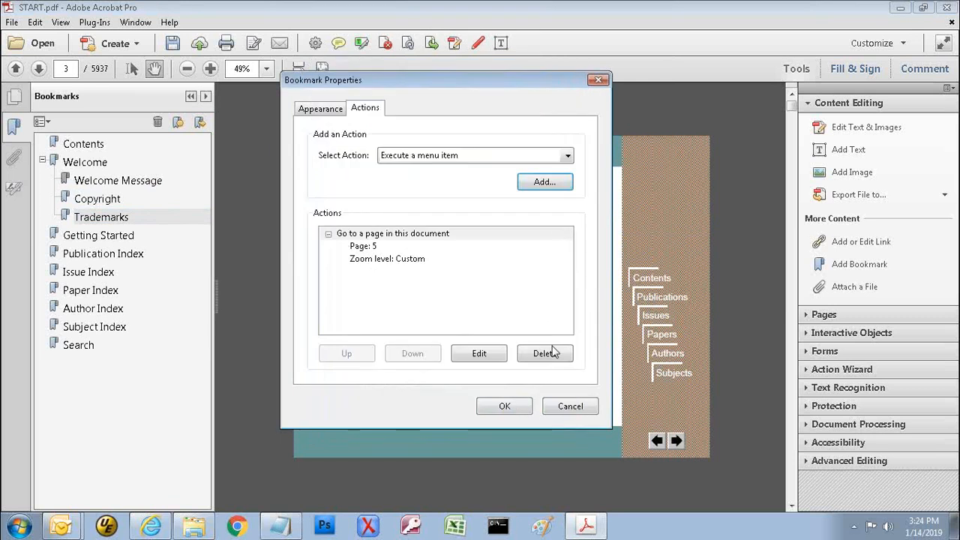
click(568, 157)
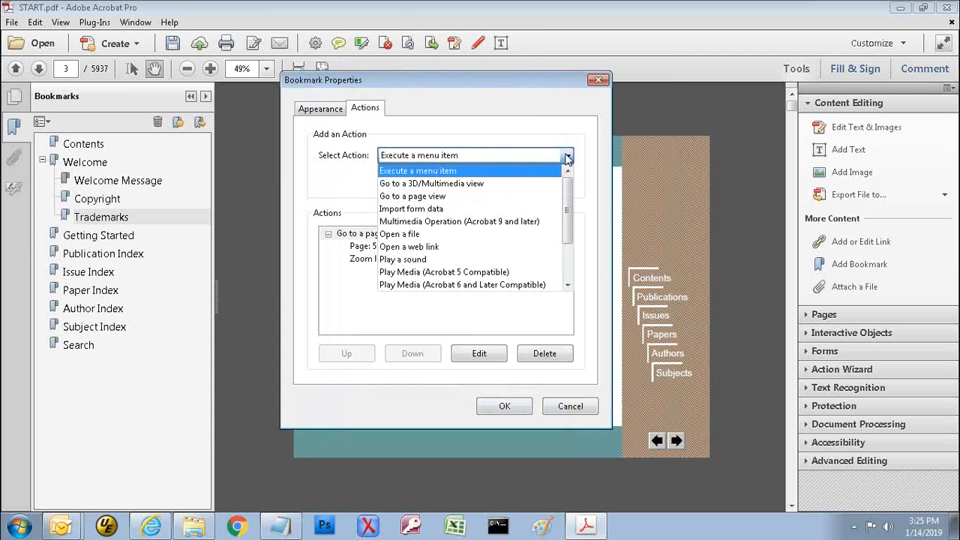
click(567, 157)
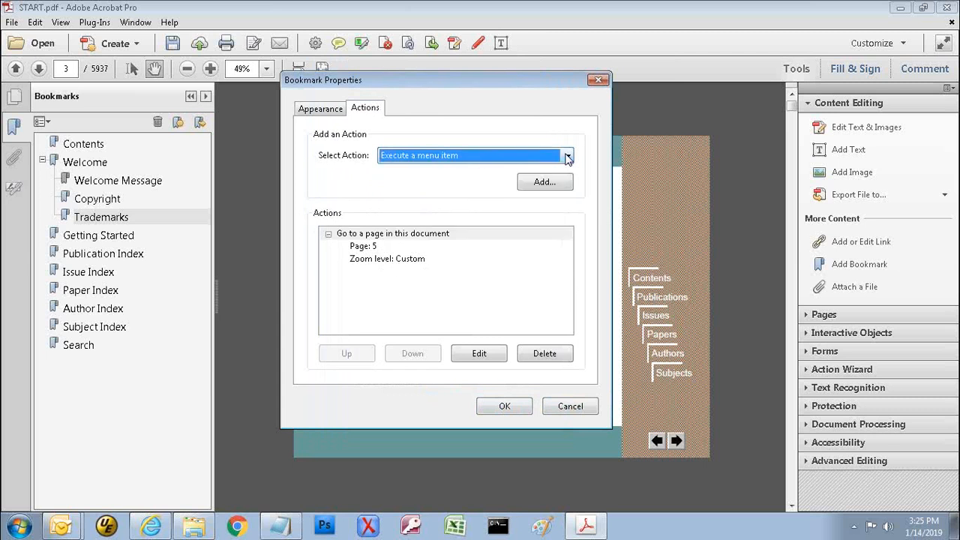
Set the Trademarks bookmark's go-to-page action to Inherit Zoom and apply the properties
click(485, 357)
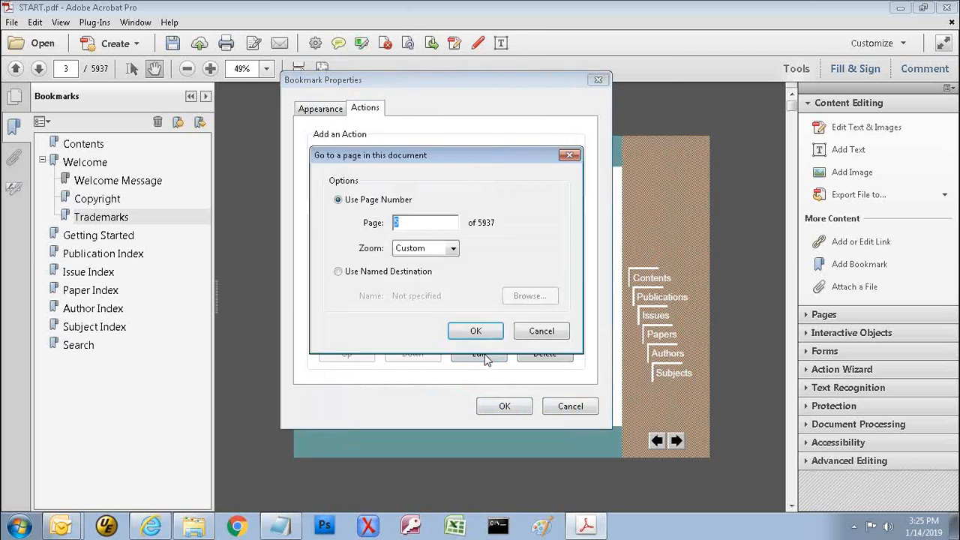
click(455, 249)
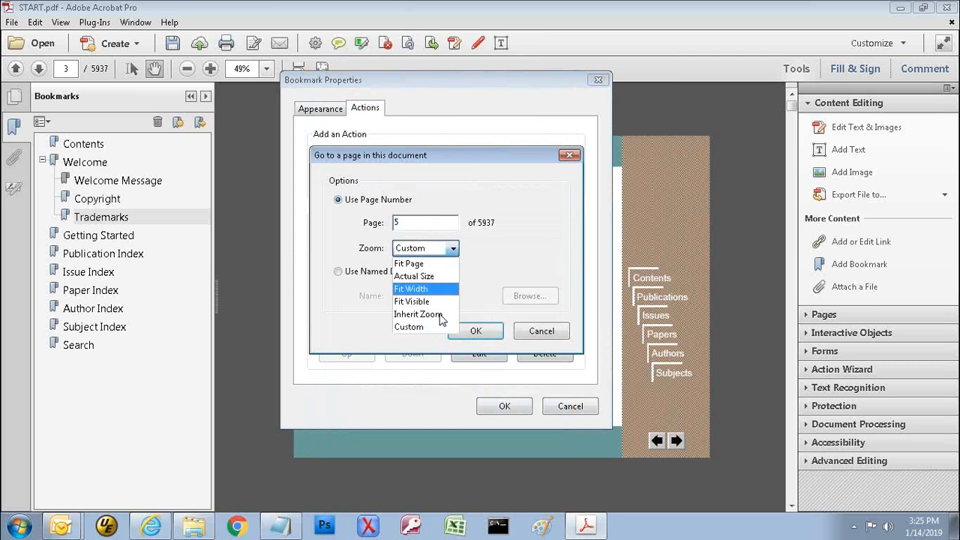
click(441, 317)
click(475, 334)
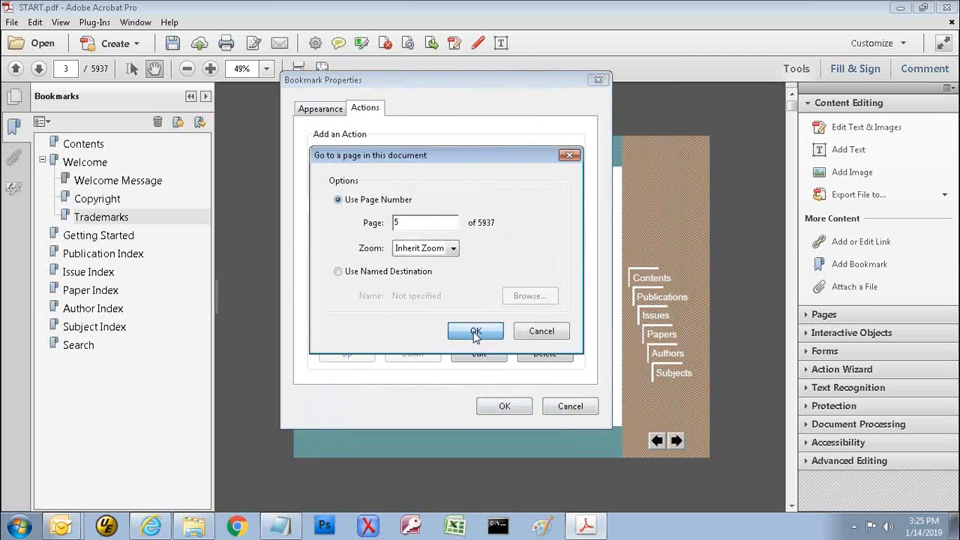
click(504, 409)
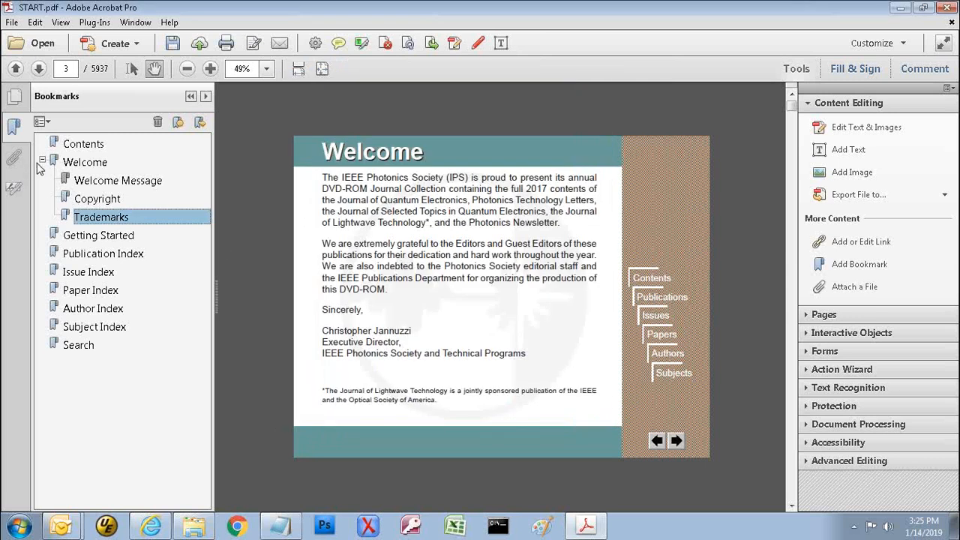
Check the pages opened by the Welcome Message, Copyright, Trademarks and Welcome bookmarks
click(83, 186)
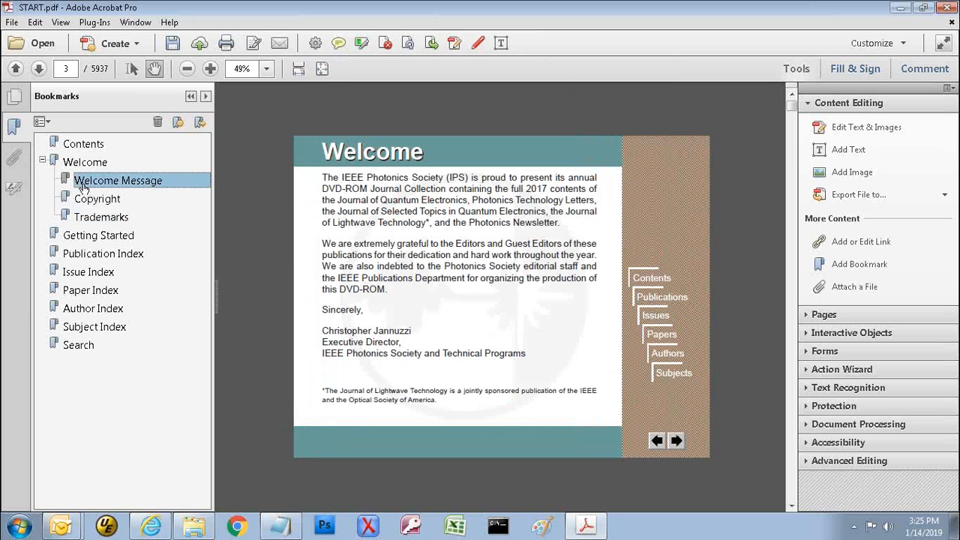
click(88, 201)
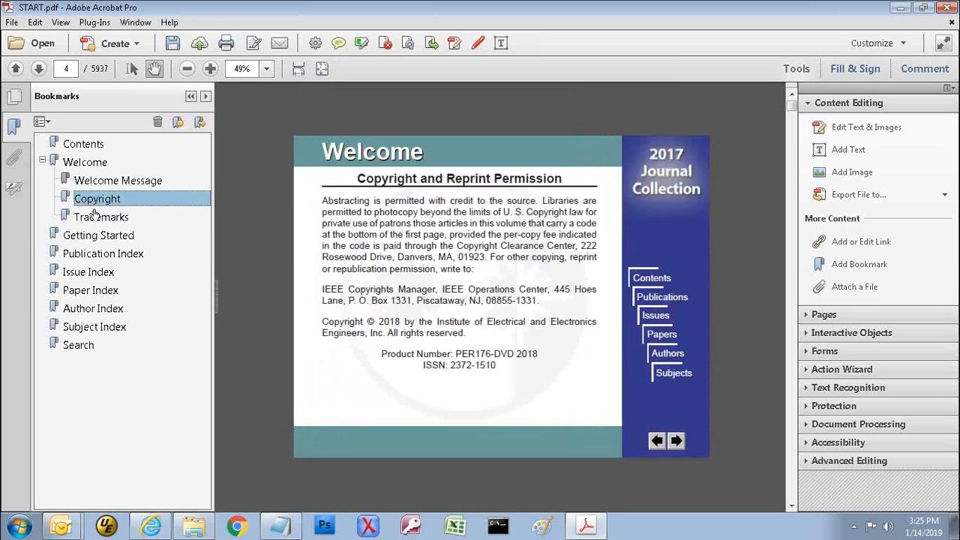
click(97, 217)
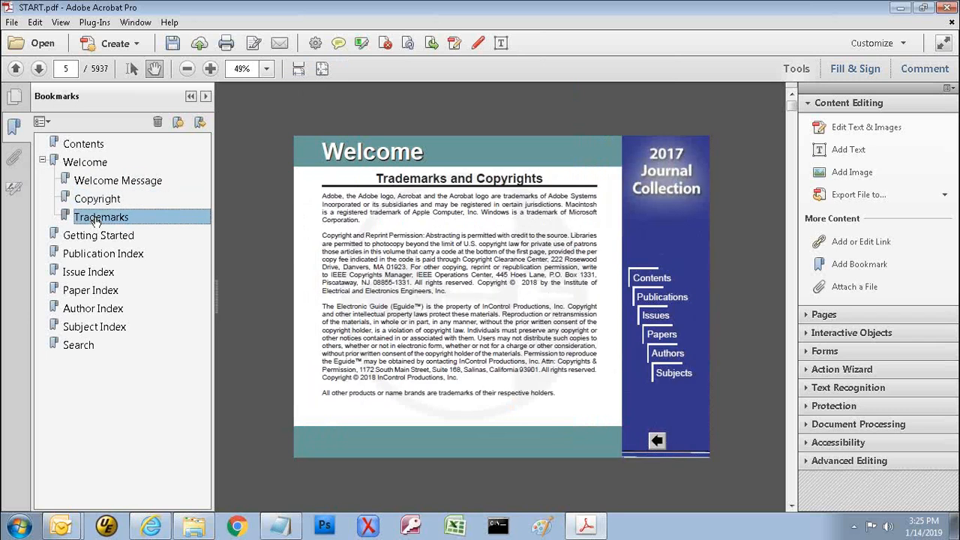
click(80, 165)
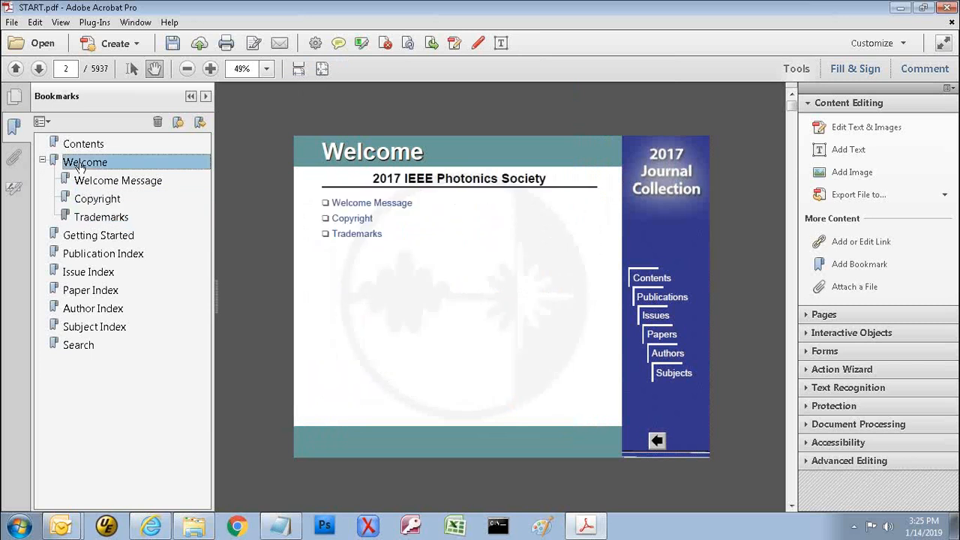
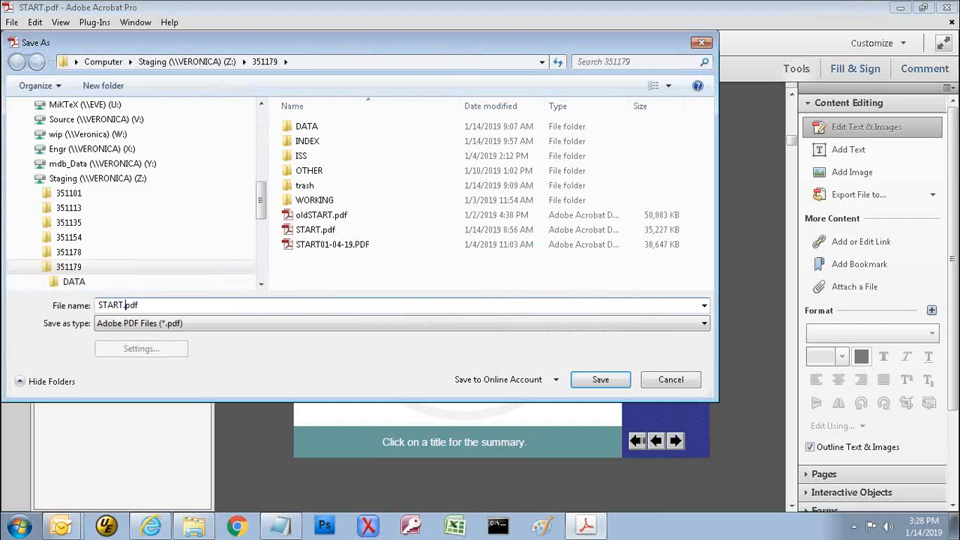
Save the document in folder 351179 under the file name START_ss.pdf and close it
key(Left)
text(_ss)
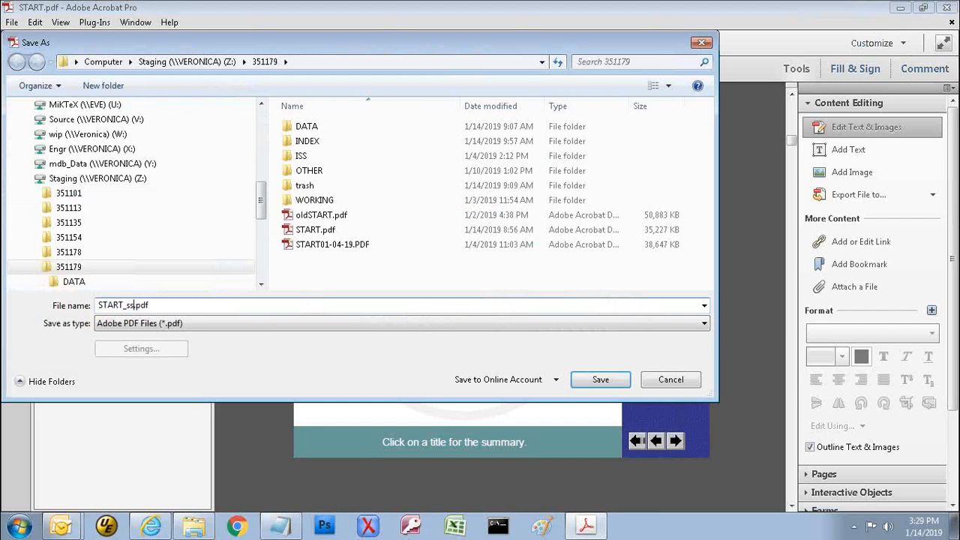
click(604, 380)
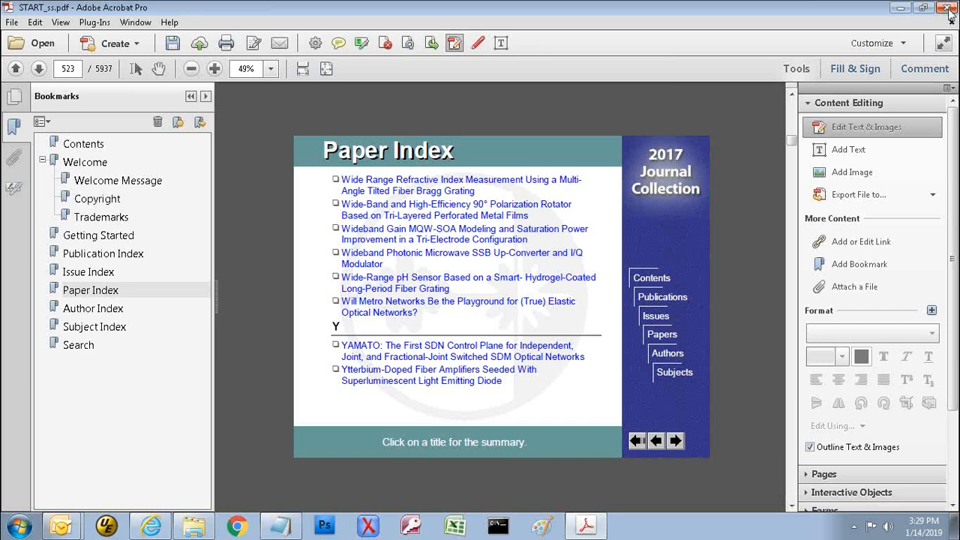
click(950, 8)
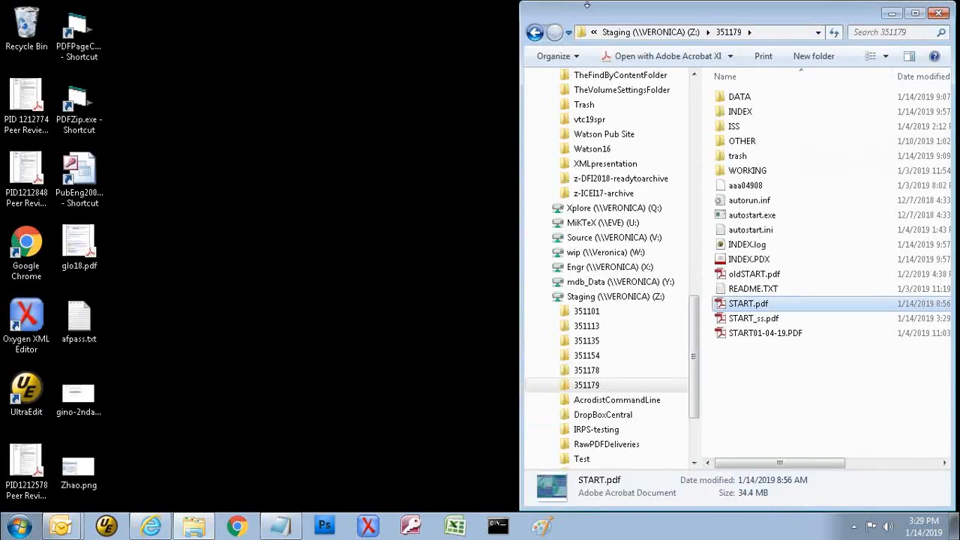
Minimize the Layla remote session and switch to the other open remote desktop session
mouse_move(588, 2)
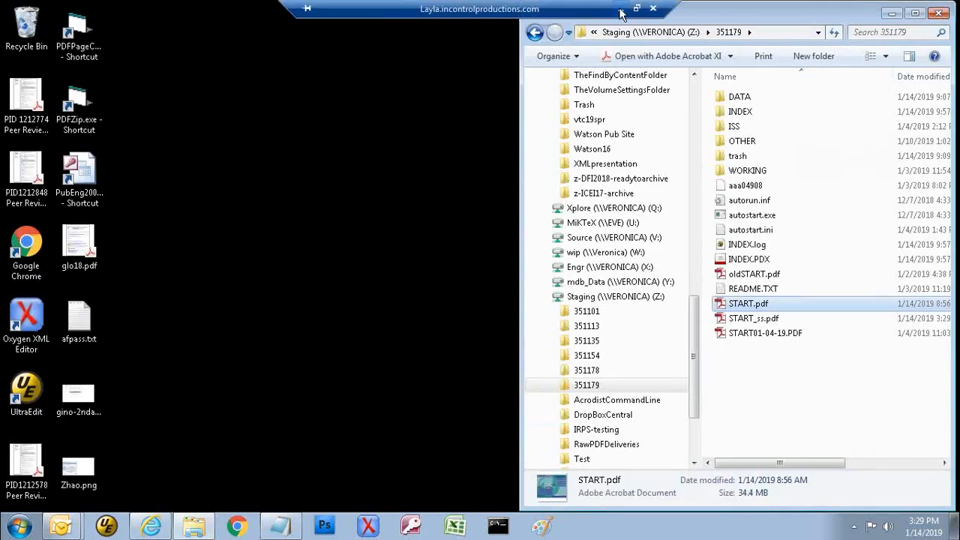
click(621, 8)
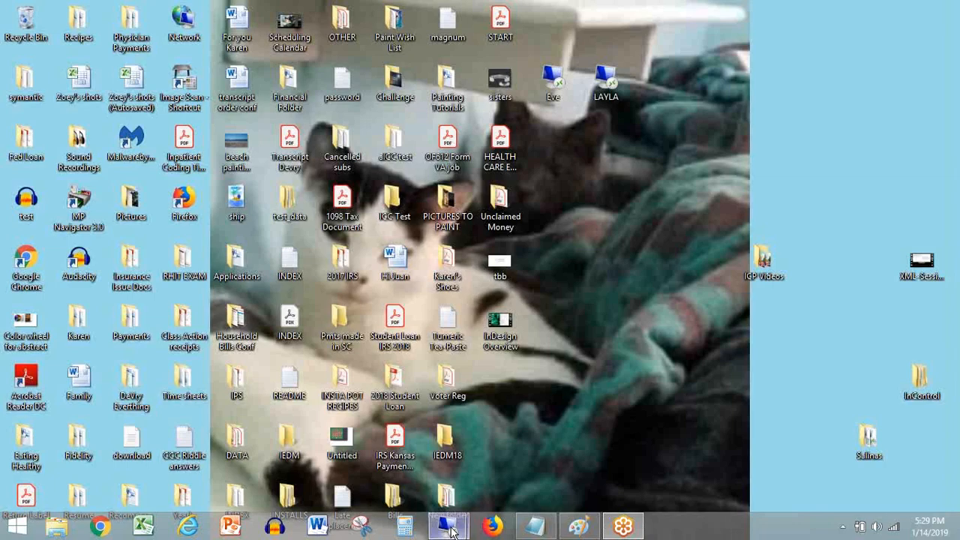
mouse_move(448, 527)
click(404, 492)
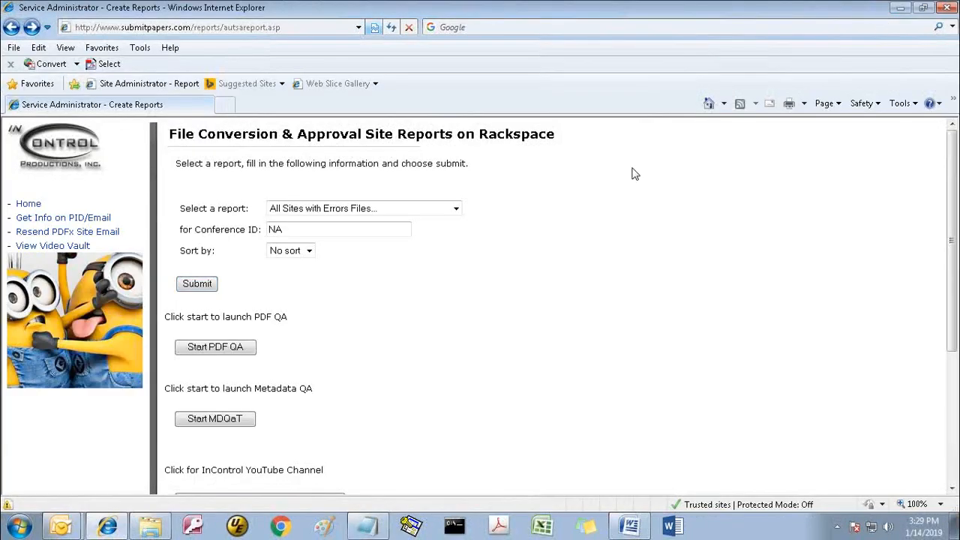
Open START_ss.pdf from folder 351179 on the Staging (Z:) drive
click(150, 528)
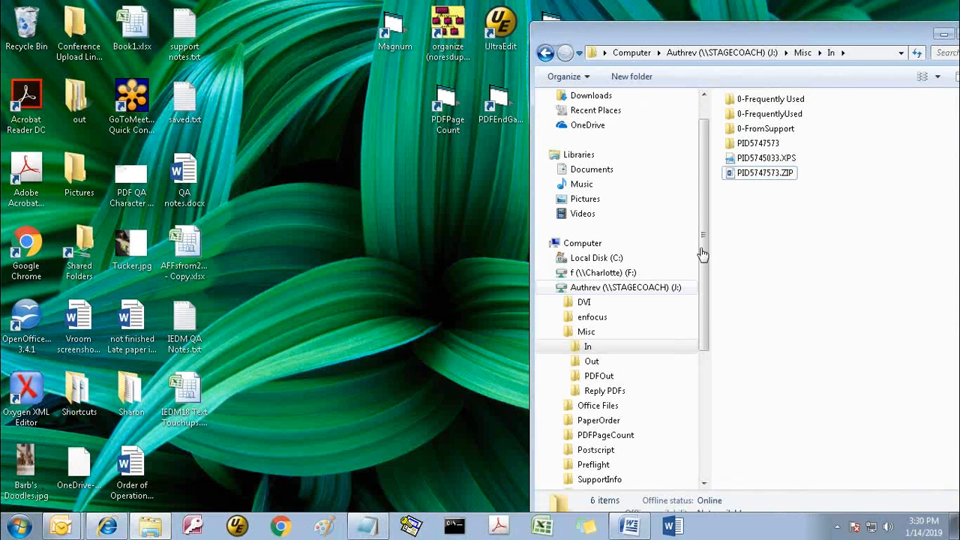
scroll(703, 304, down, 3)
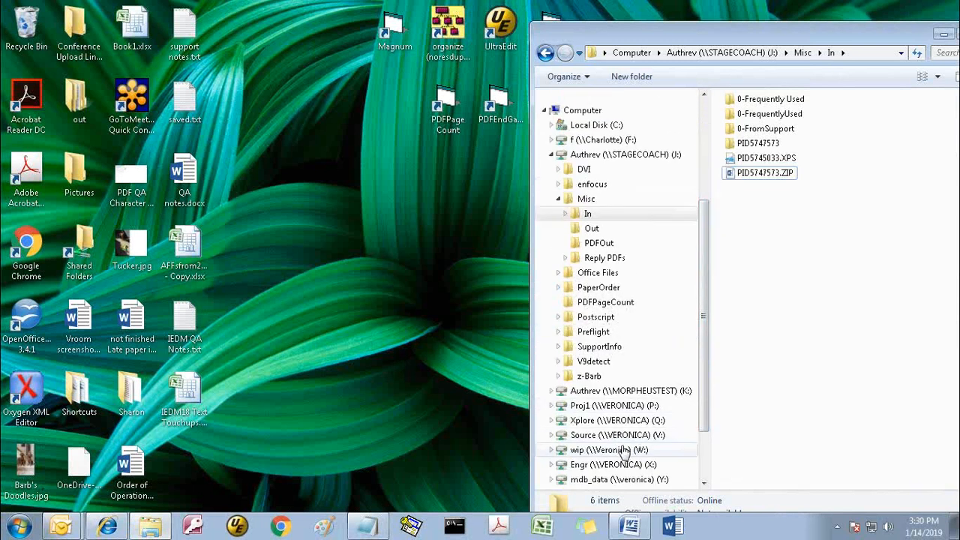
scroll(664, 480, down, 2)
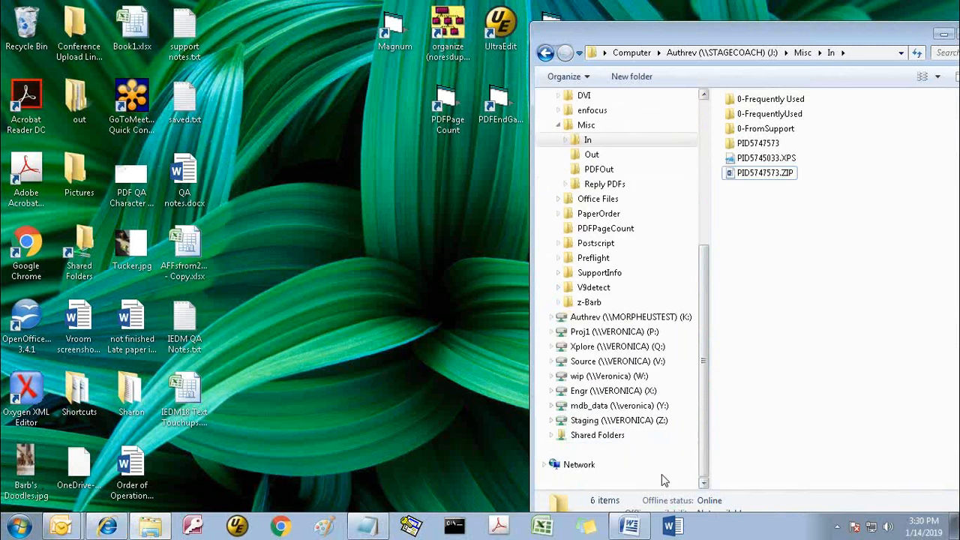
click(622, 424)
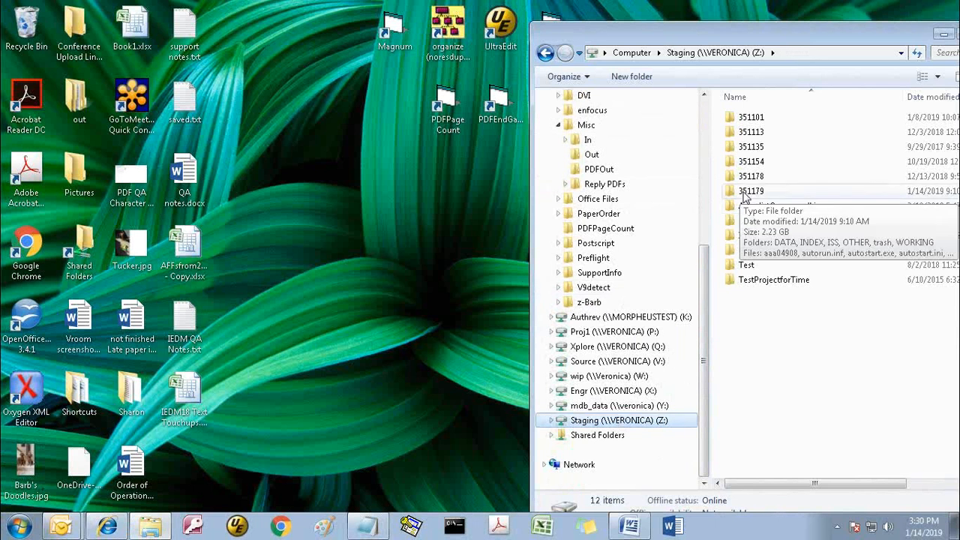
double_click(747, 192)
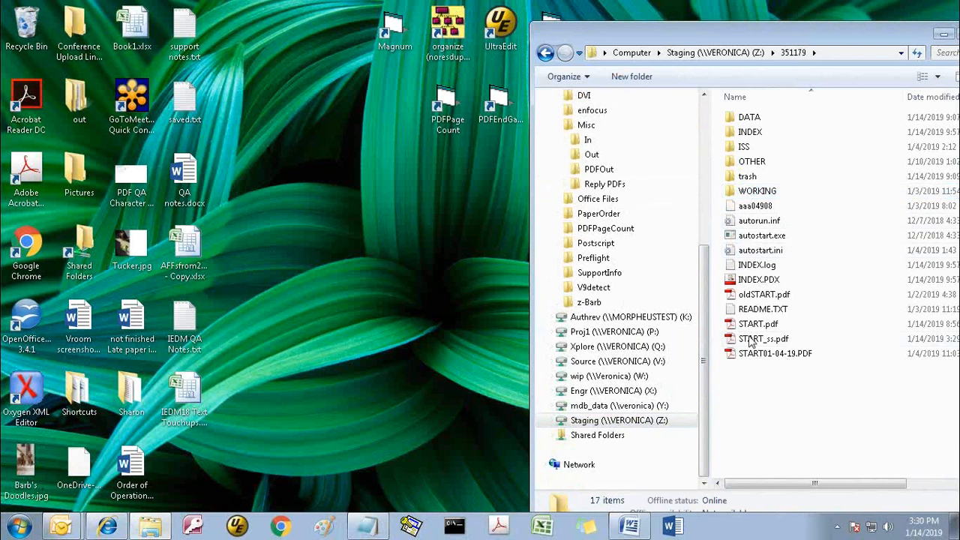
click(780, 339)
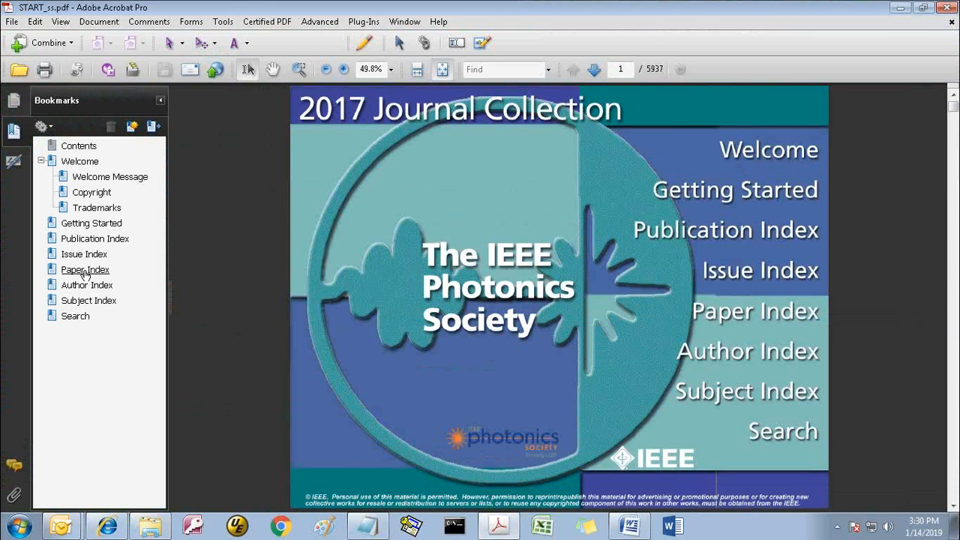
Follow the Paper Index bookmark to its letter Z page and go back one page
click(160, 270)
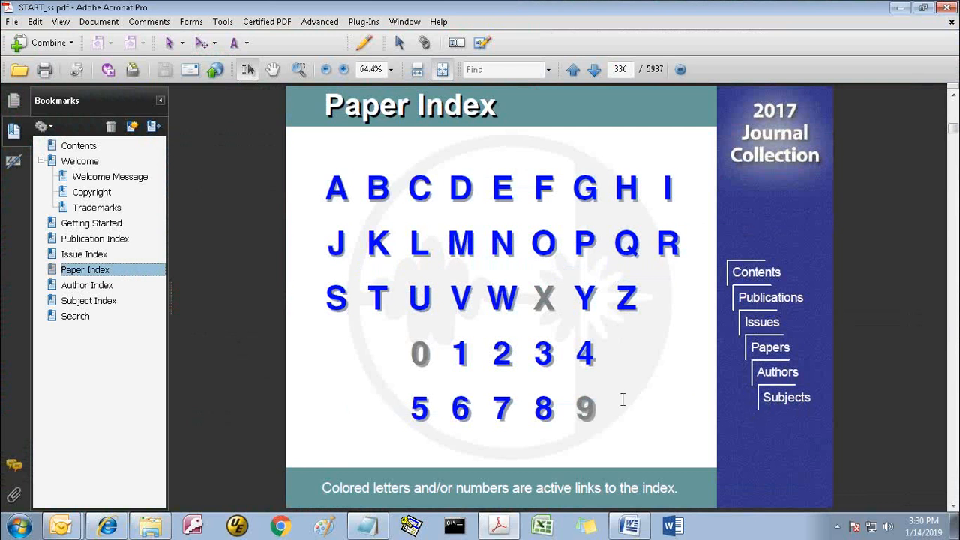
click(627, 300)
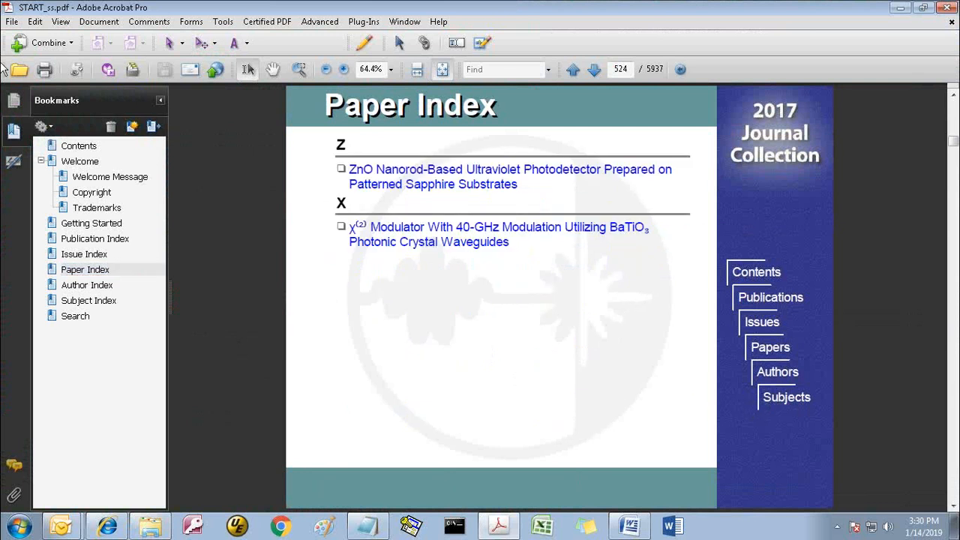
click(577, 69)
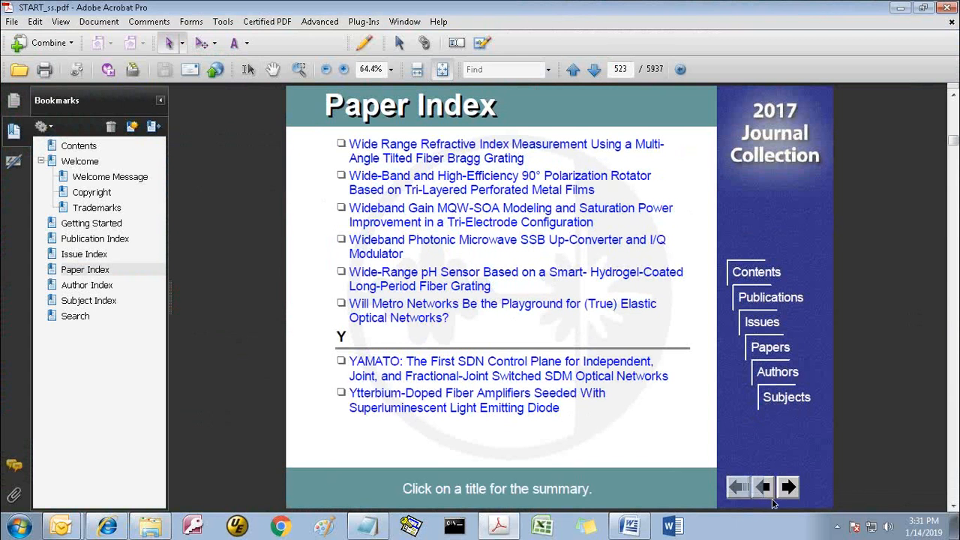
Try to copy the navigation arrow buttons from Paper Index page 523
key(ctrl+v)
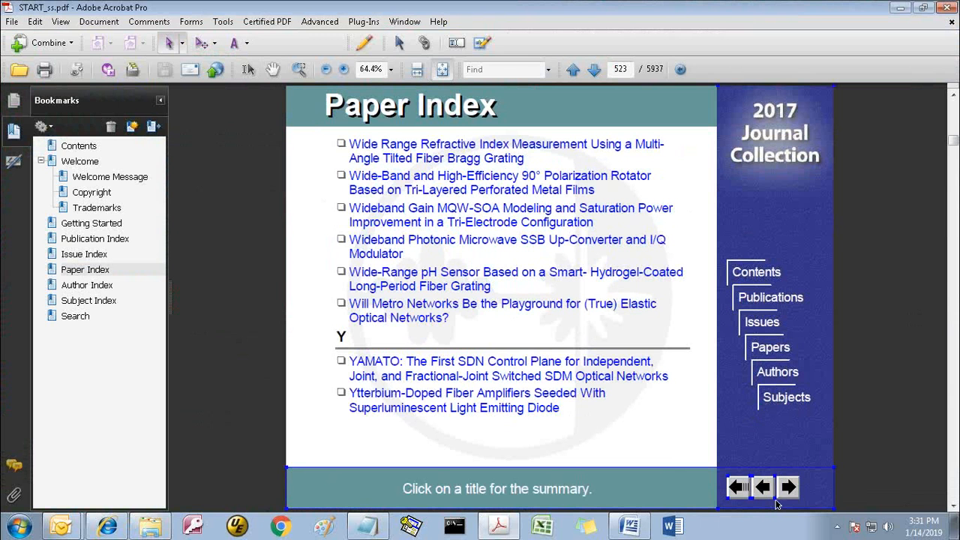
click(733, 424)
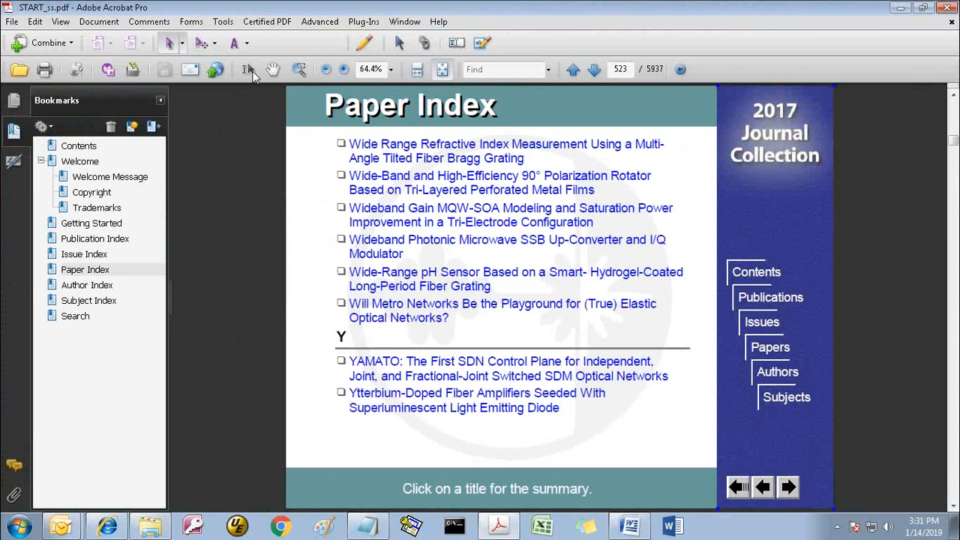
right_click(739, 489)
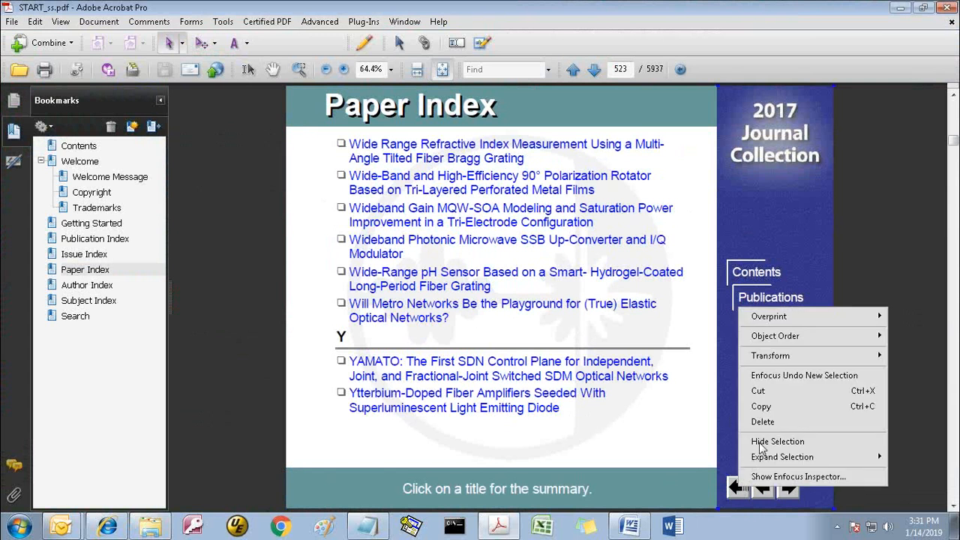
click(768, 408)
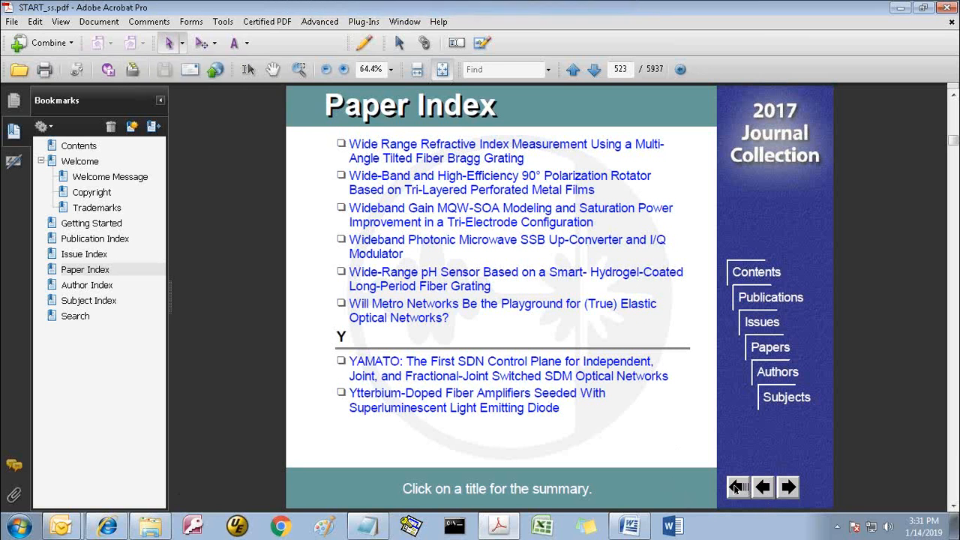
Select the two back-arrow buttons on page 523 with the Select Objects tool and go to the Paper Index's letter Z page
click(216, 45)
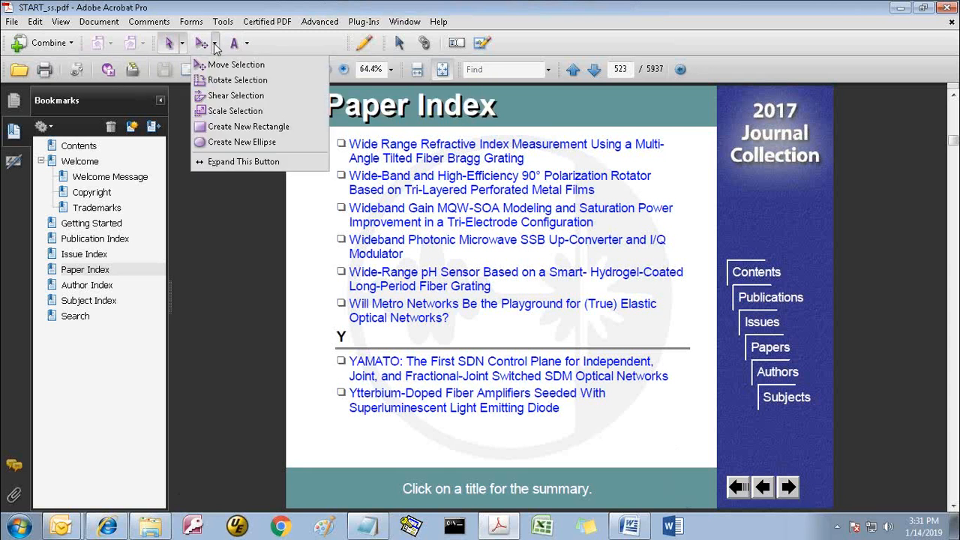
click(184, 44)
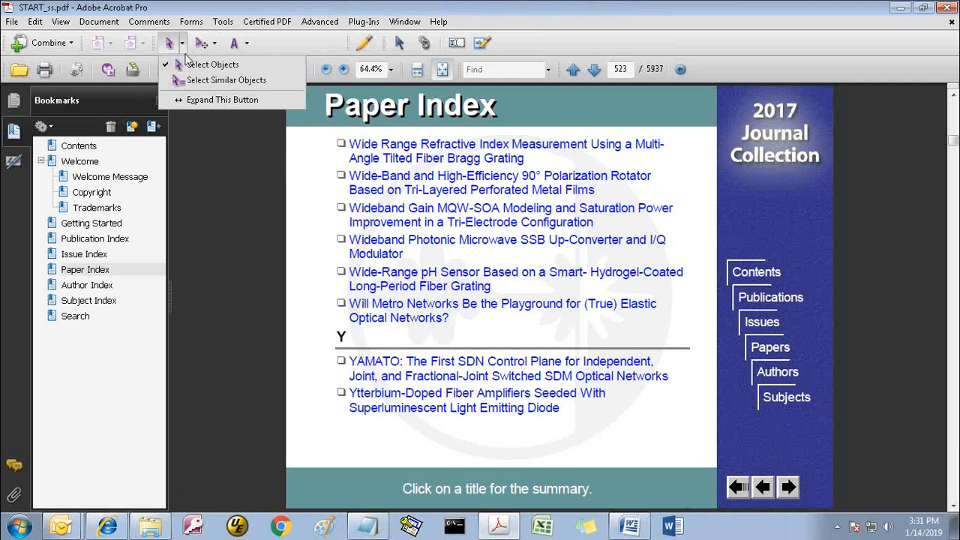
click(189, 68)
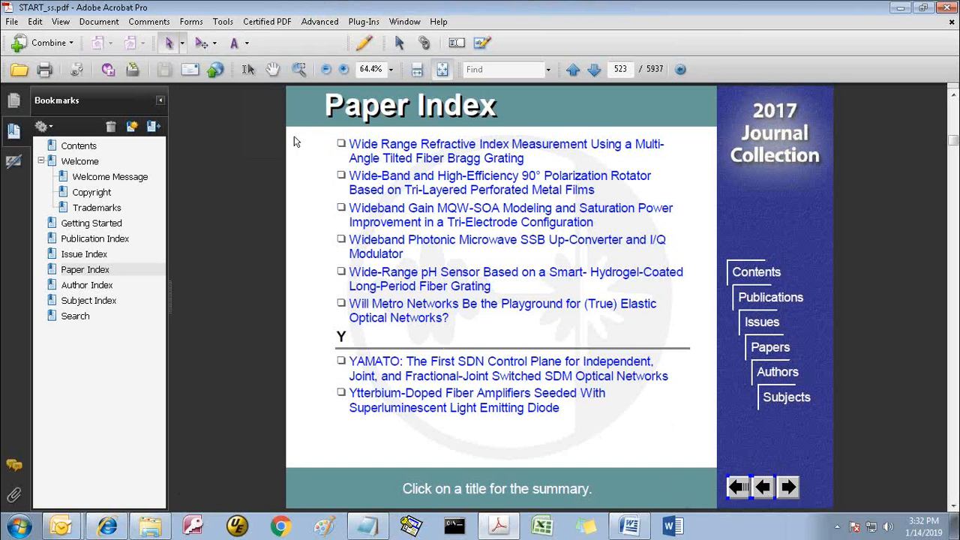
click(593, 72)
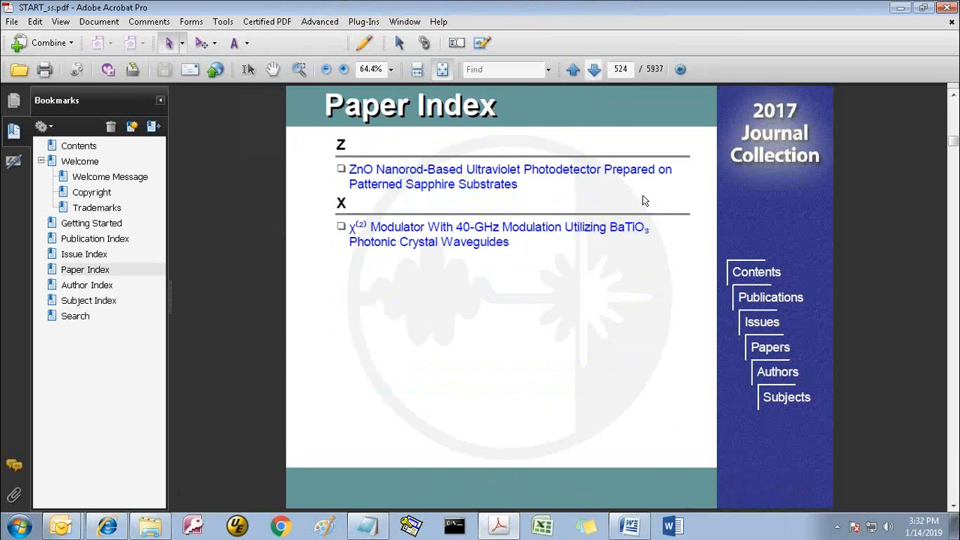